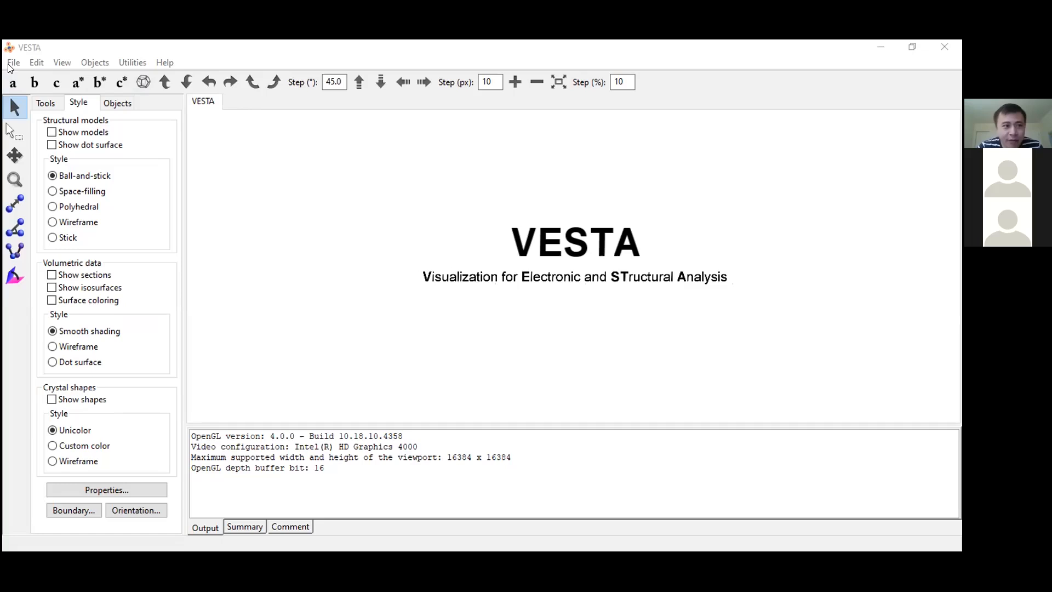
- Open the TiS2.cif structure file from the PDFfitting folder
click(12, 63)
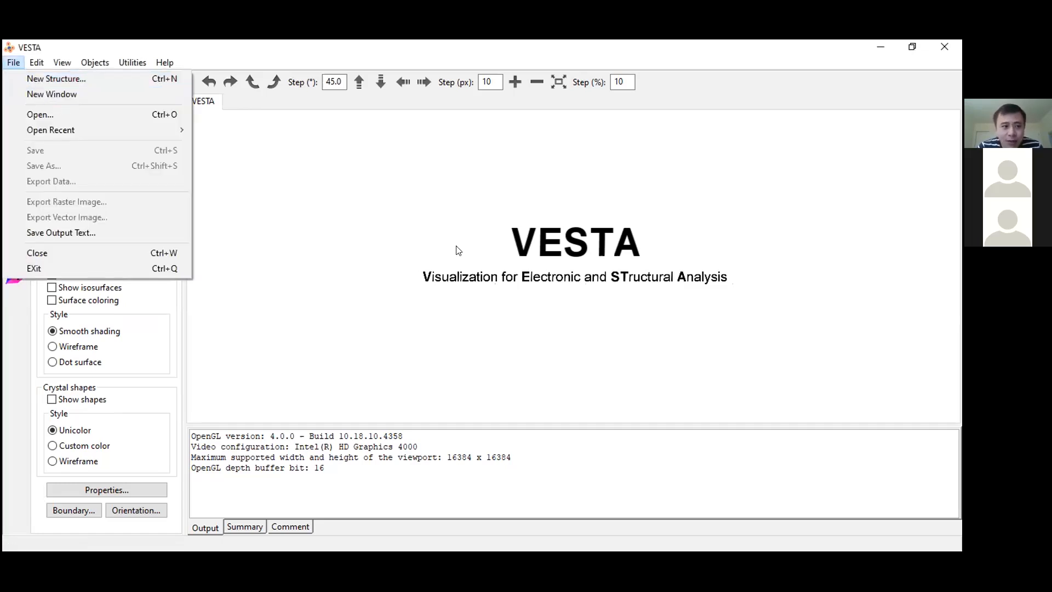
key(ctrl+o)
click(65, 219)
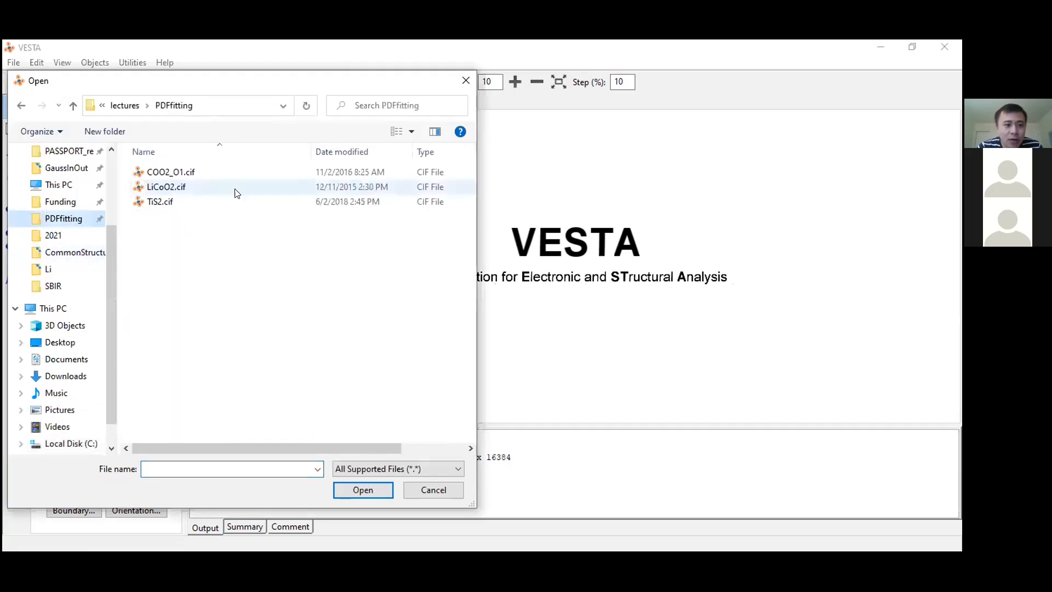
click(174, 202)
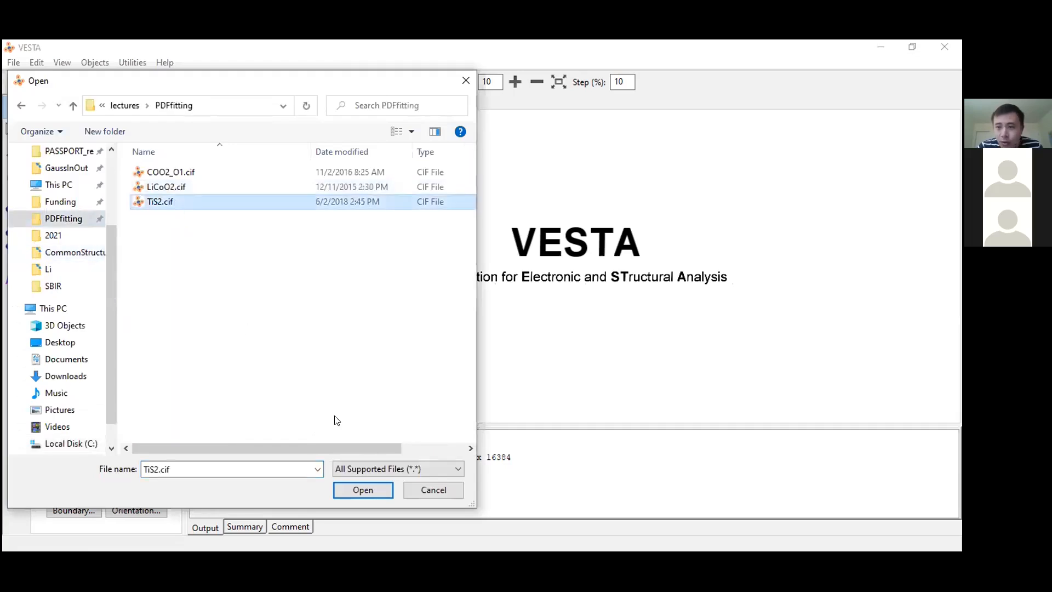
click(346, 490)
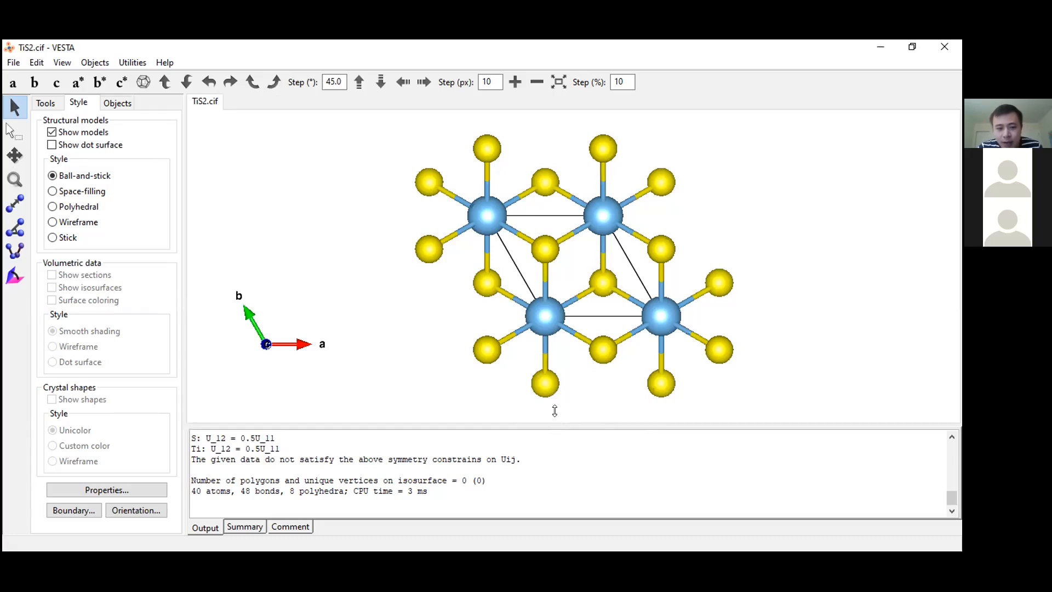
- Examine the space group name and its symmetry symbols in the enlarged output report, and rotate the TiS2 model about the Z axis
drag(555, 411, 554, 401)
drag(951, 489, 959, 429)
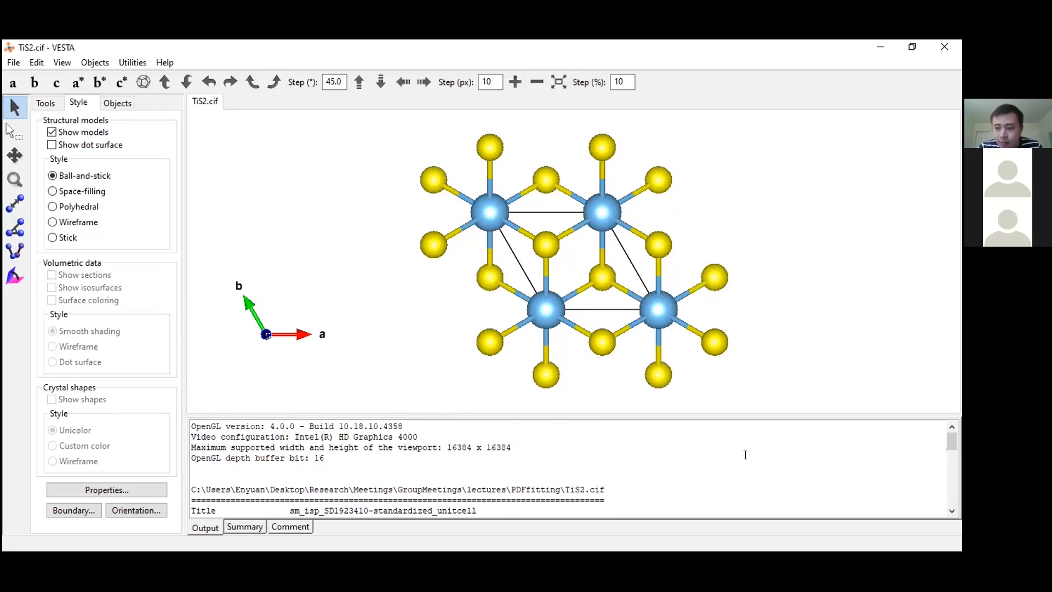
drag(953, 436, 954, 452)
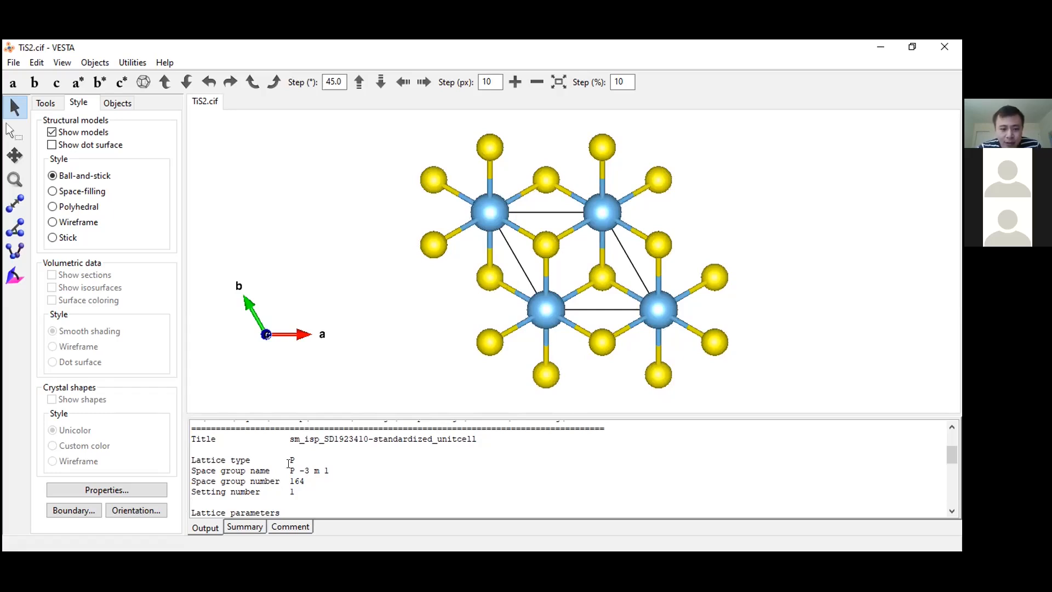
drag(290, 470, 334, 470)
click(303, 470)
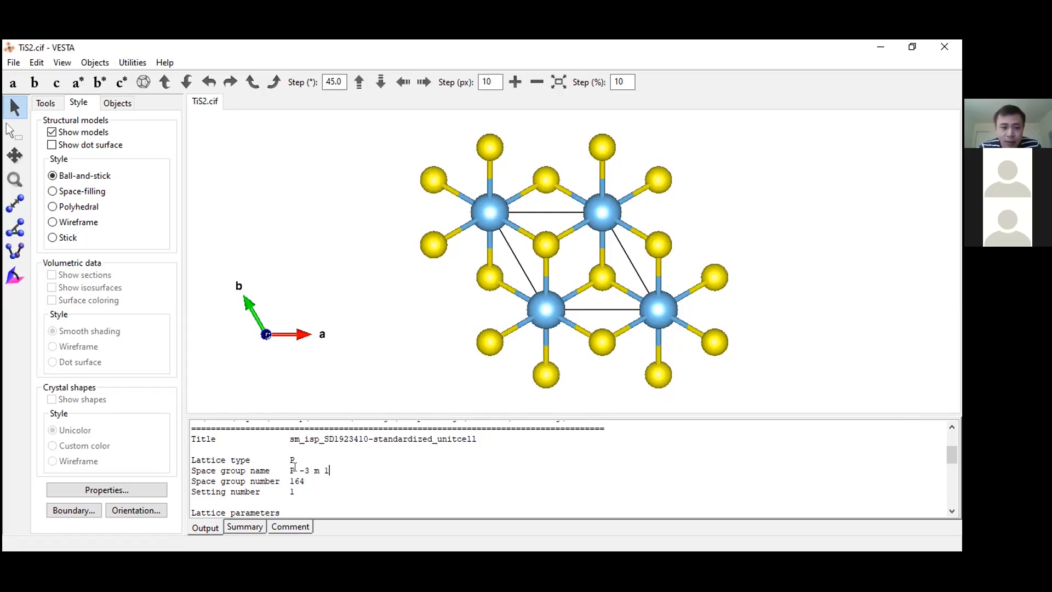
drag(300, 470, 307, 472)
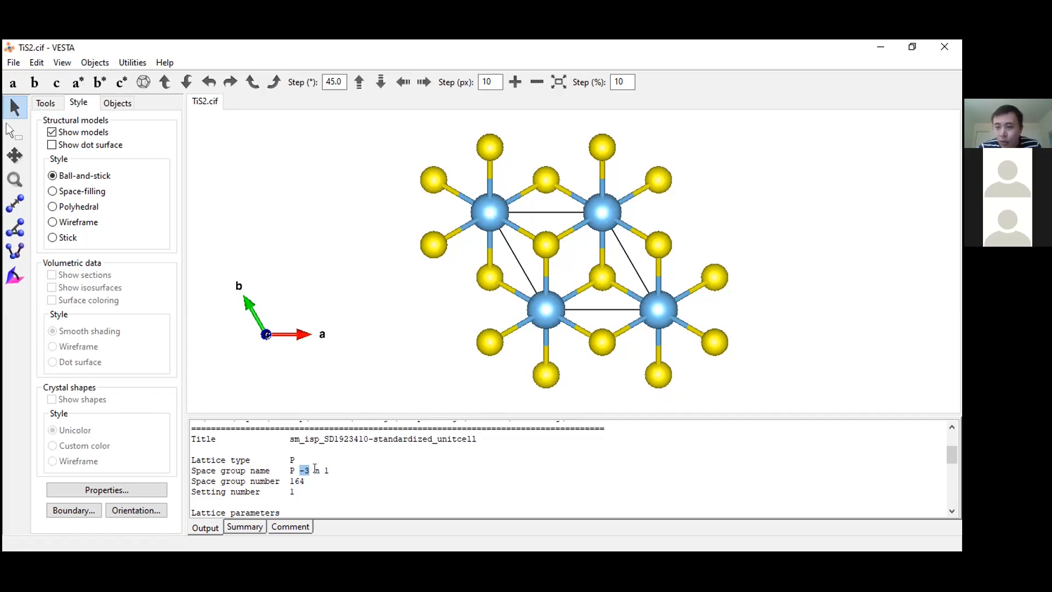
double_click(316, 469)
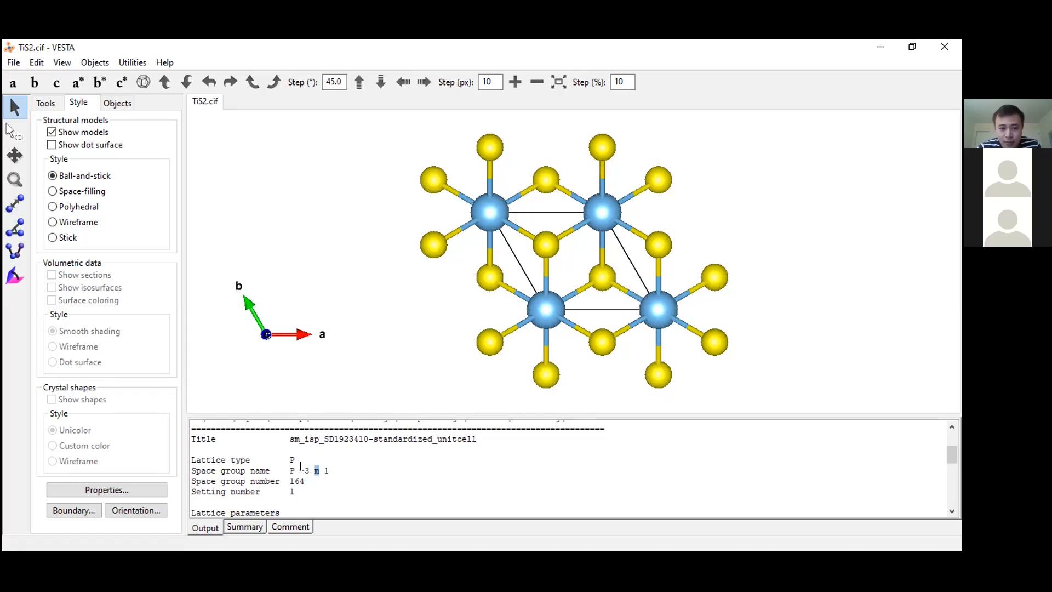
drag(299, 467, 307, 467)
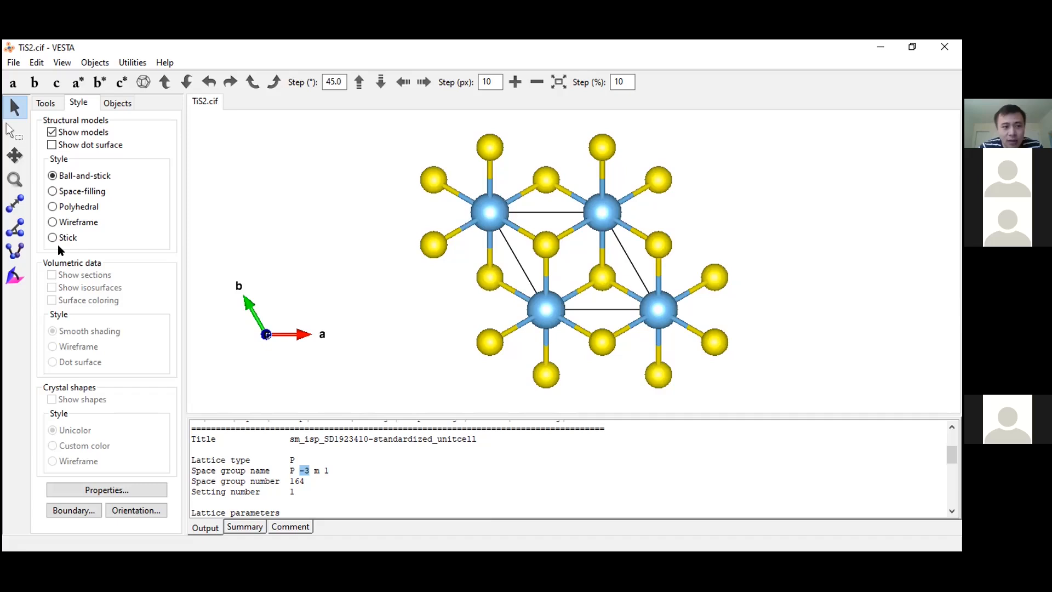
drag(430, 174, 411, 254)
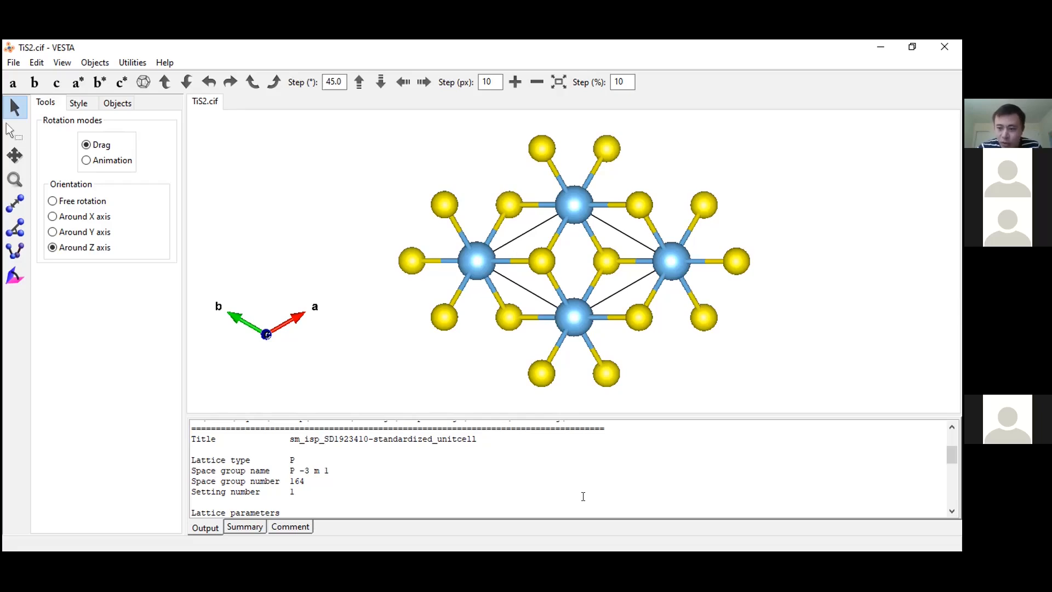
- Highlight the space group number in the output report
click(952, 452)
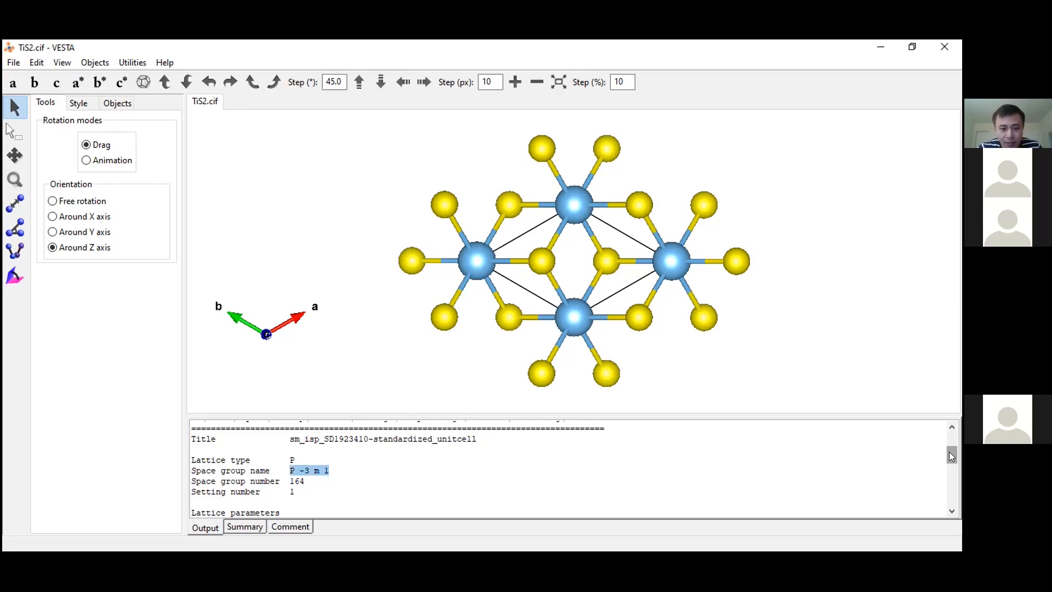
drag(951, 456, 953, 461)
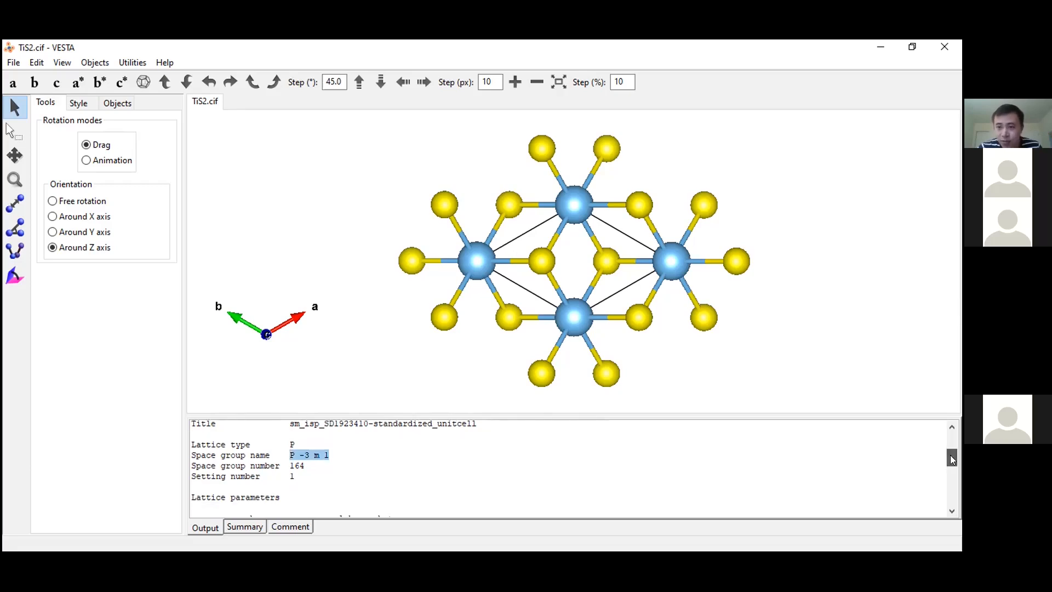
drag(953, 459, 952, 465)
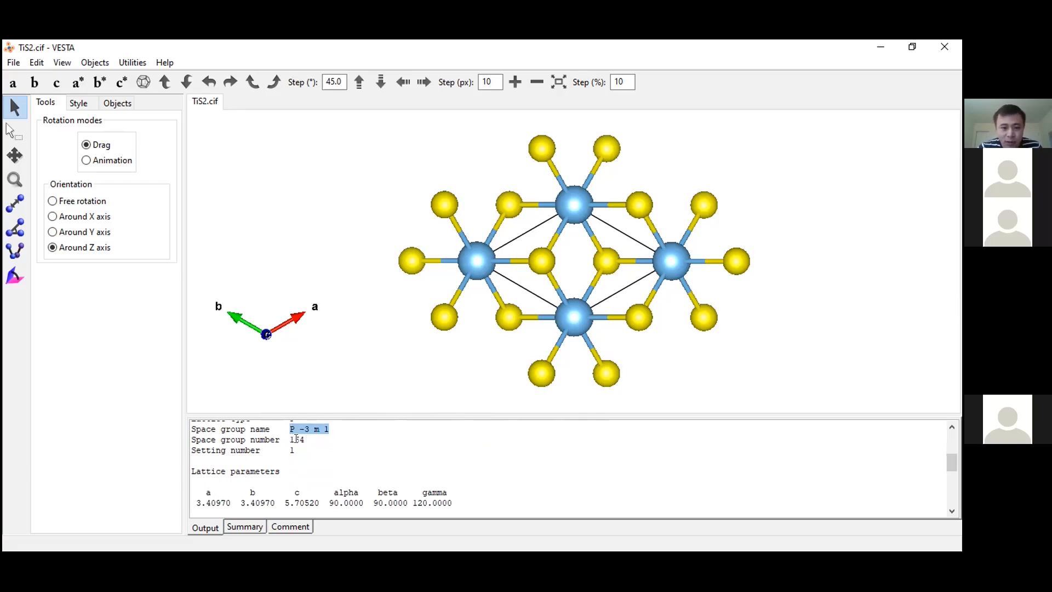
drag(294, 439, 357, 444)
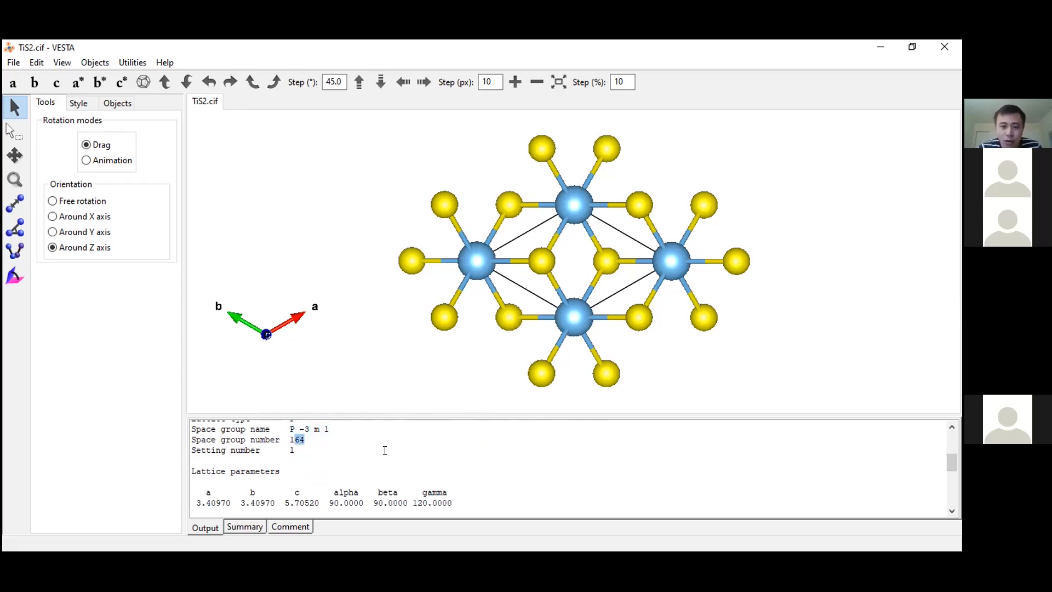
drag(290, 440, 304, 439)
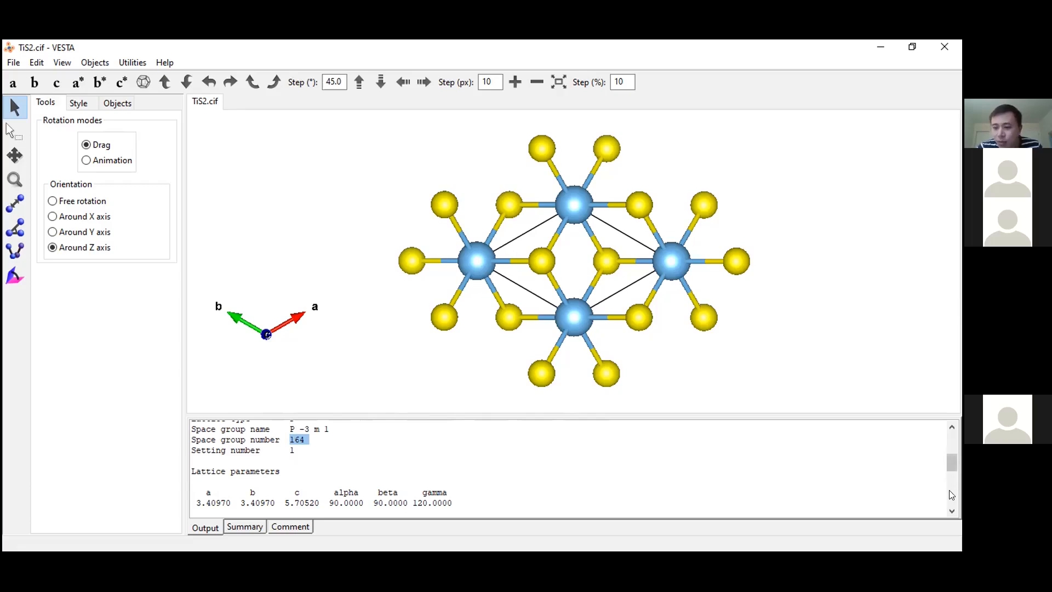
- Examine the lattice parameters in the output report, highlighting the a, b, c lengths and the alpha, beta, gamma angles
scroll(951, 510, down, 1)
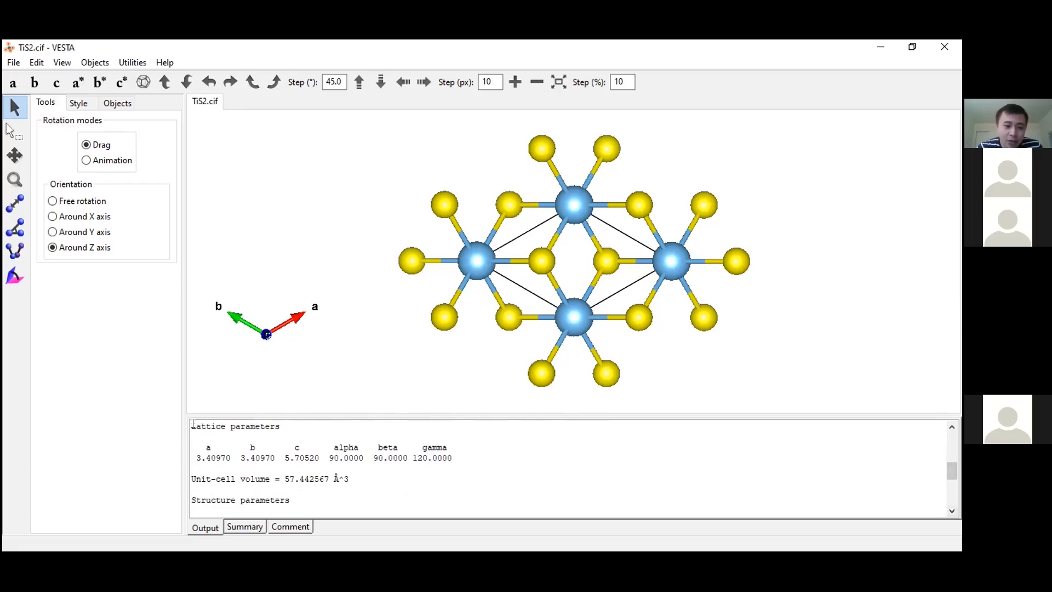
drag(289, 427, 322, 446)
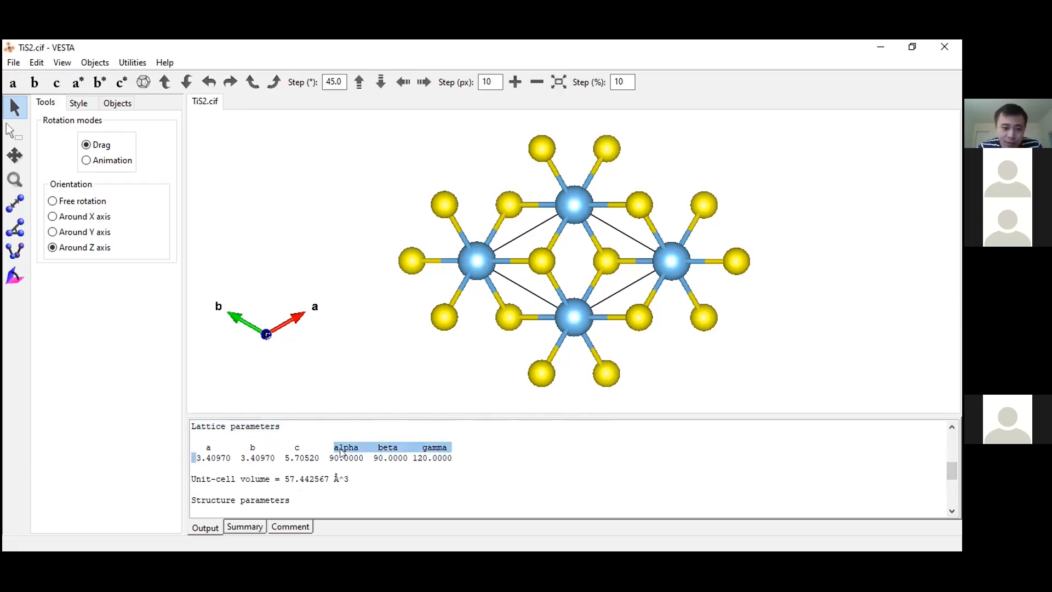
click(348, 447)
drag(192, 452, 327, 452)
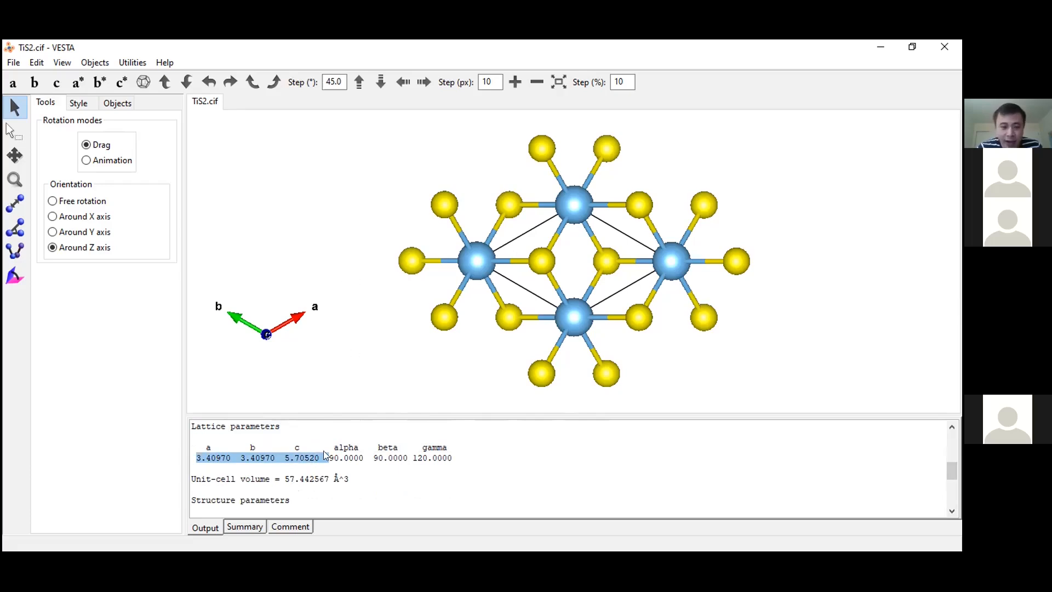
click(343, 449)
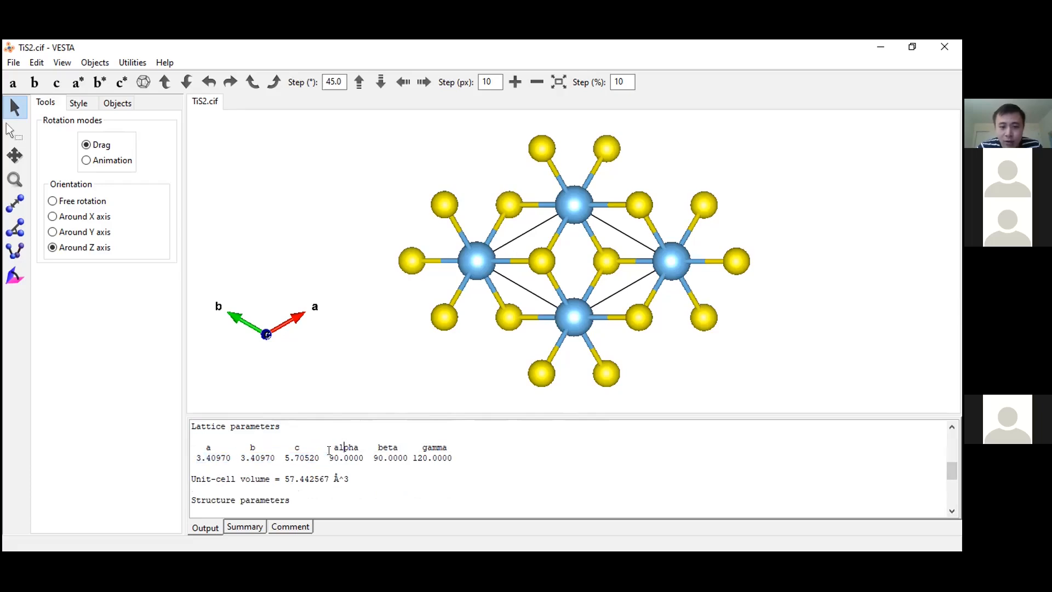
drag(459, 458, 334, 457)
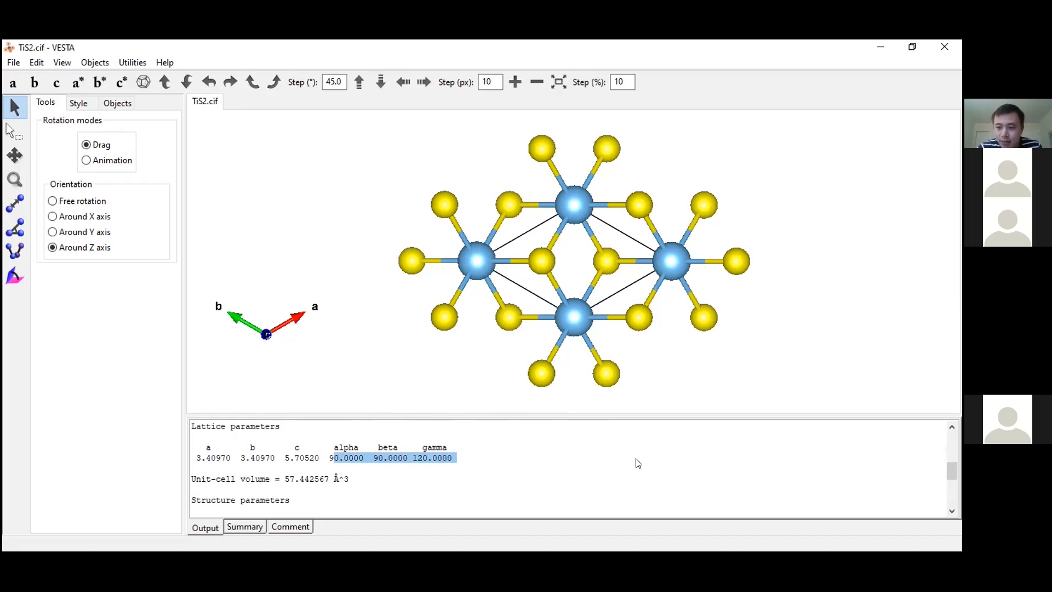
click(952, 511)
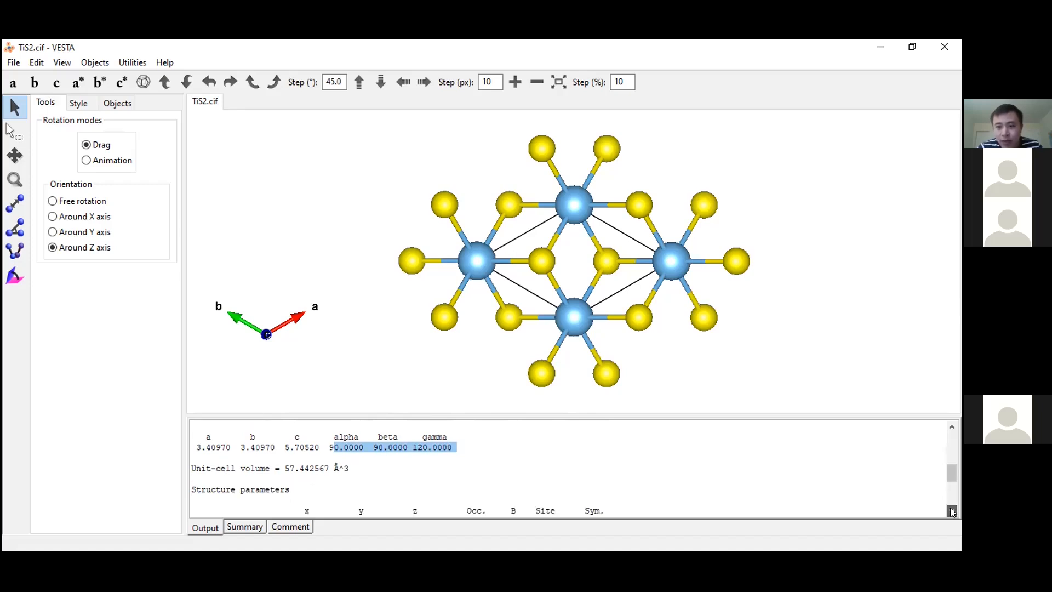
click(316, 446)
click(481, 441)
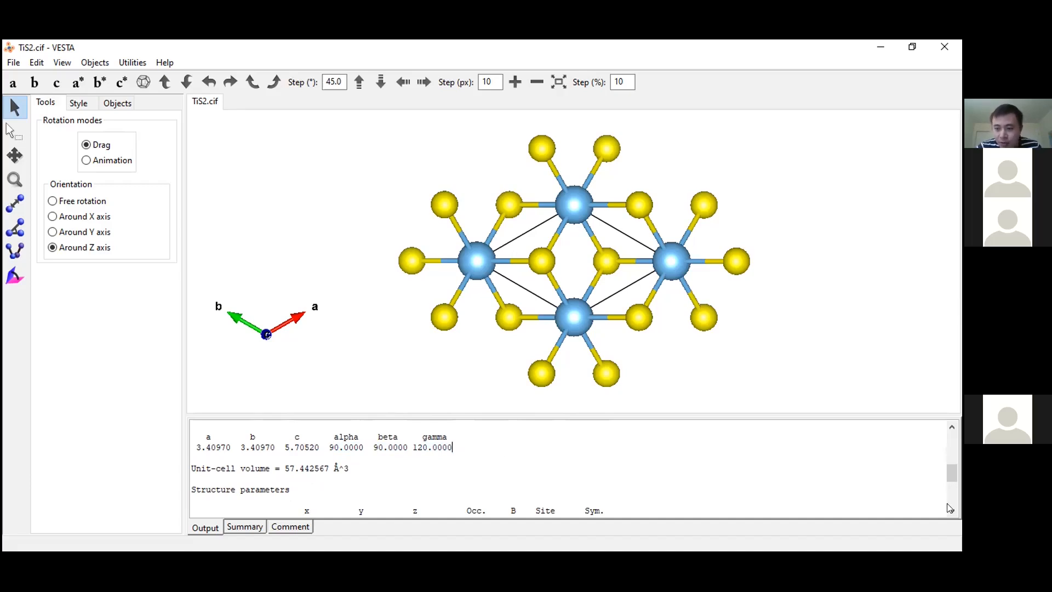
- Examine the S and Ti atom entries in the structure parameters table of the output report
scroll(949, 508, down, 5)
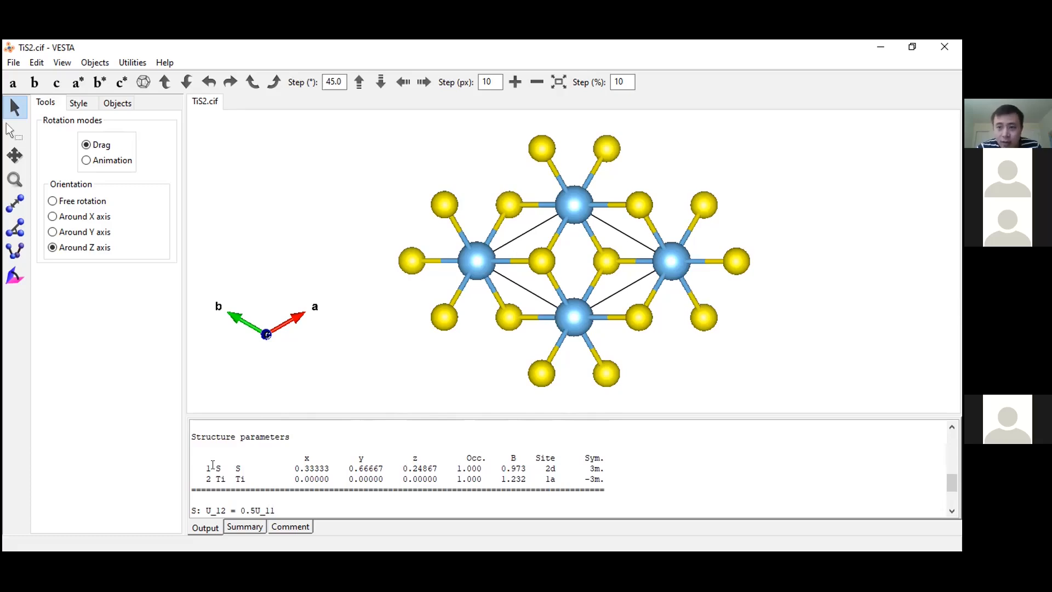
drag(212, 467, 247, 476)
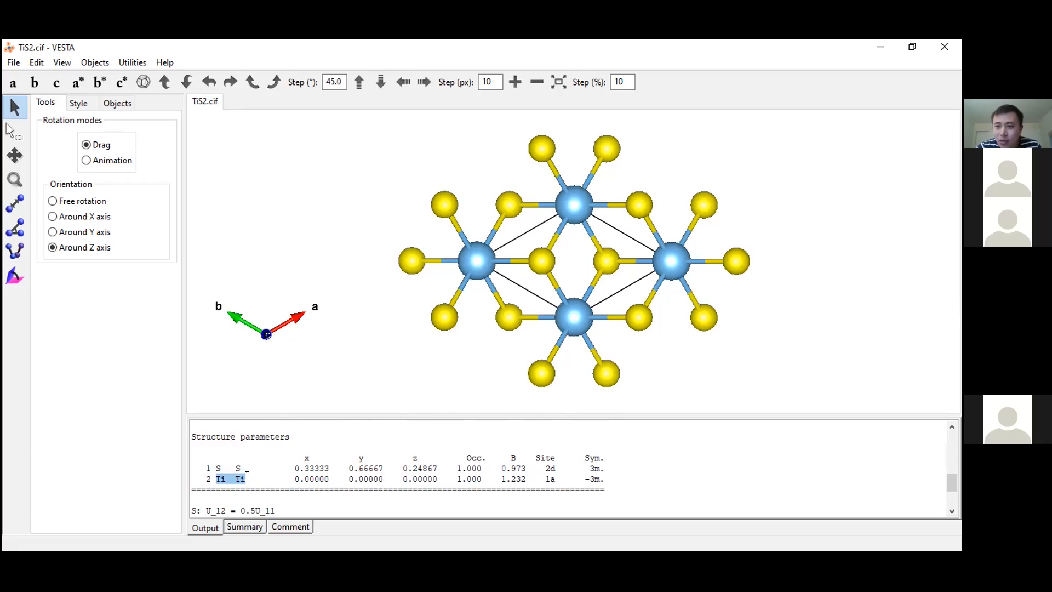
click(247, 476)
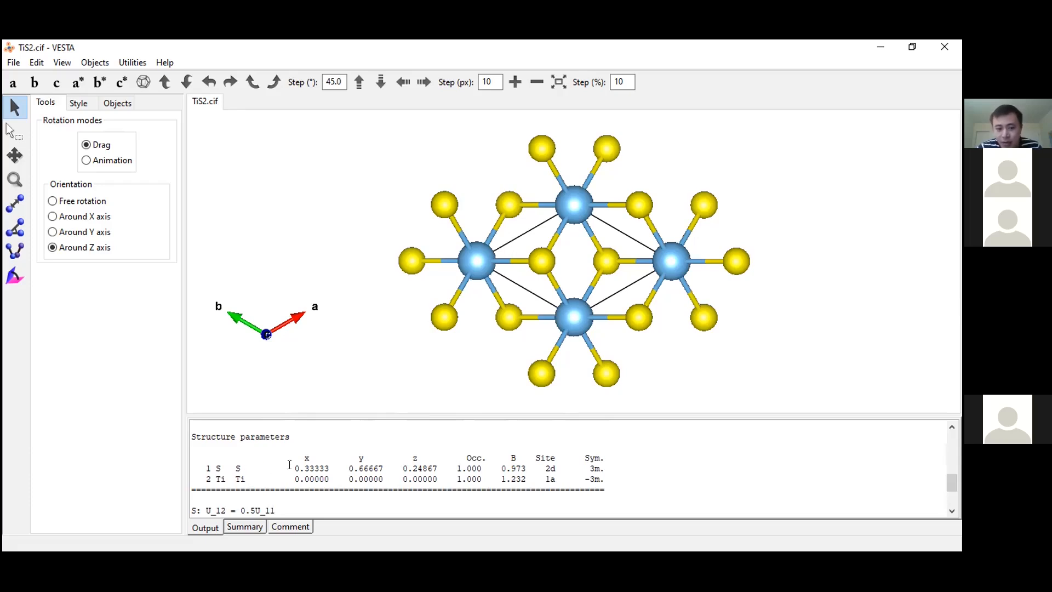
- Examine the sulfur atom's fractional coordinates in the structure parameters table, highlighting its x and y values individually
drag(291, 465, 438, 467)
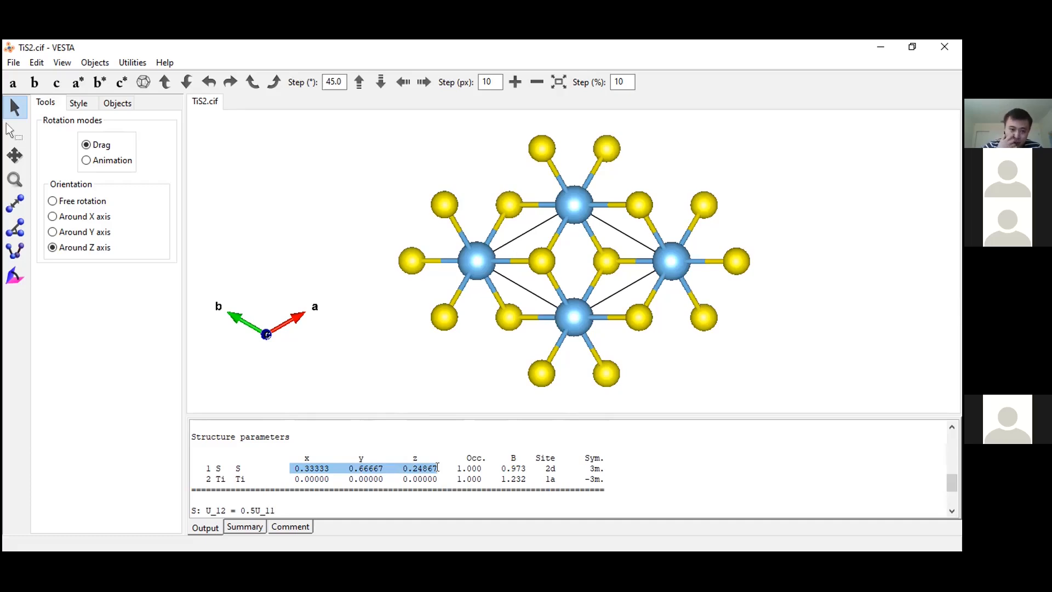
click(315, 467)
drag(344, 467, 371, 462)
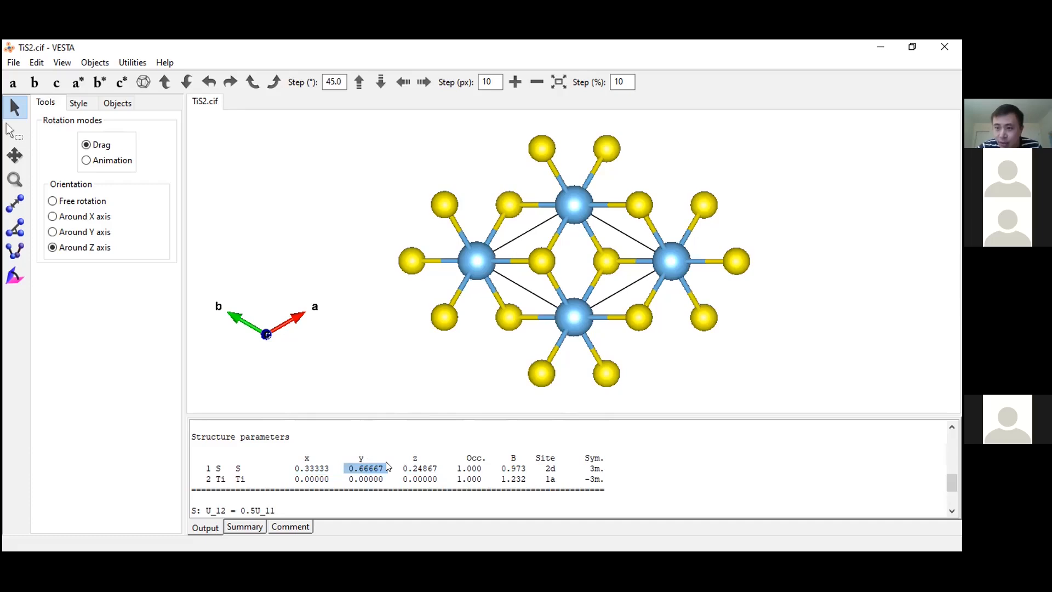
drag(329, 468, 285, 467)
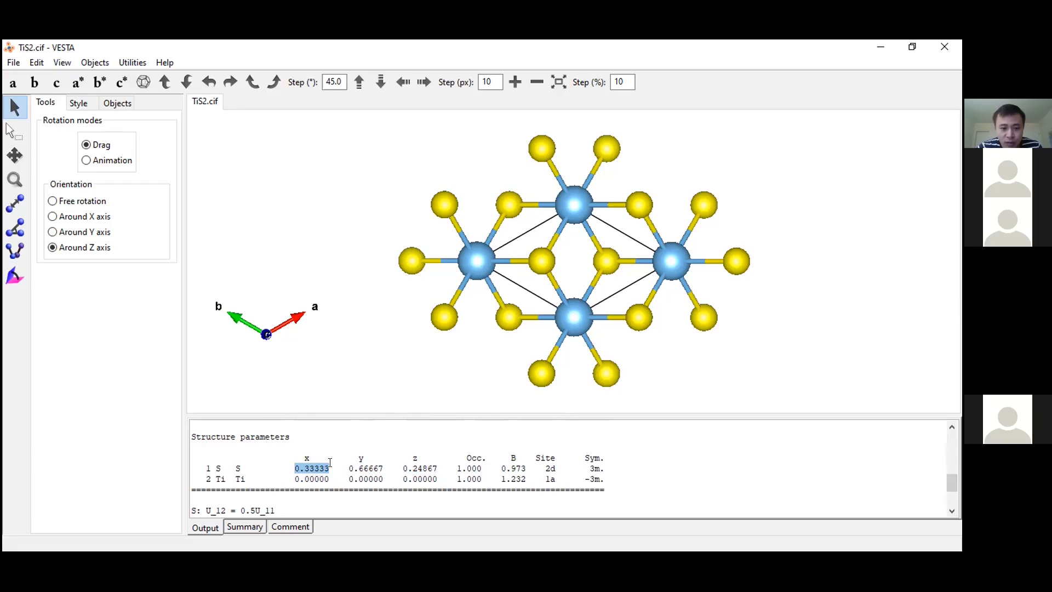
click(331, 463)
drag(343, 466, 384, 464)
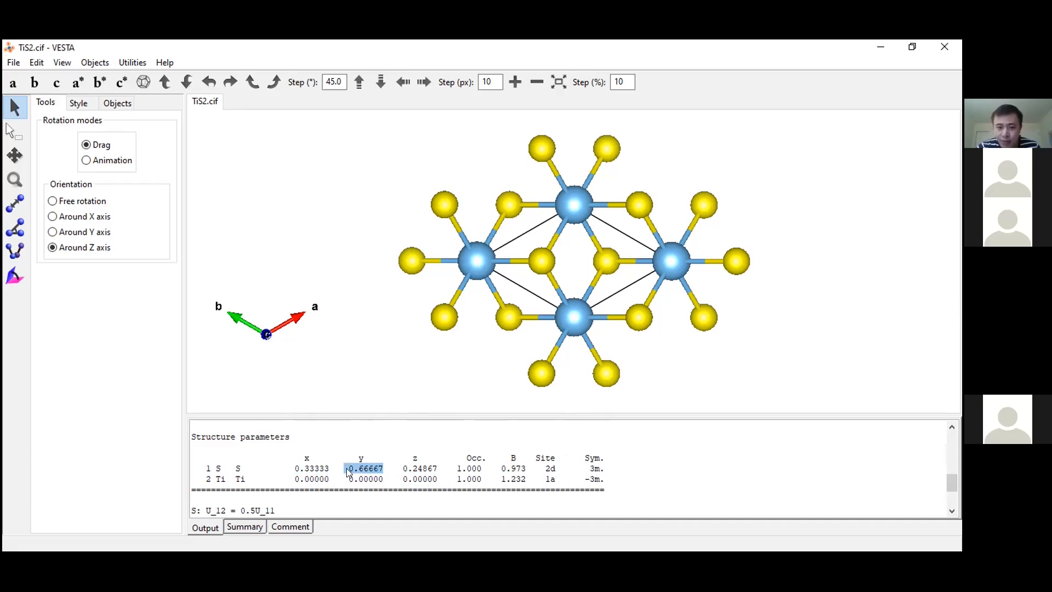
- Highlight the sulfur atom's z fractional coordinate in the structure parameters table
drag(402, 467, 437, 464)
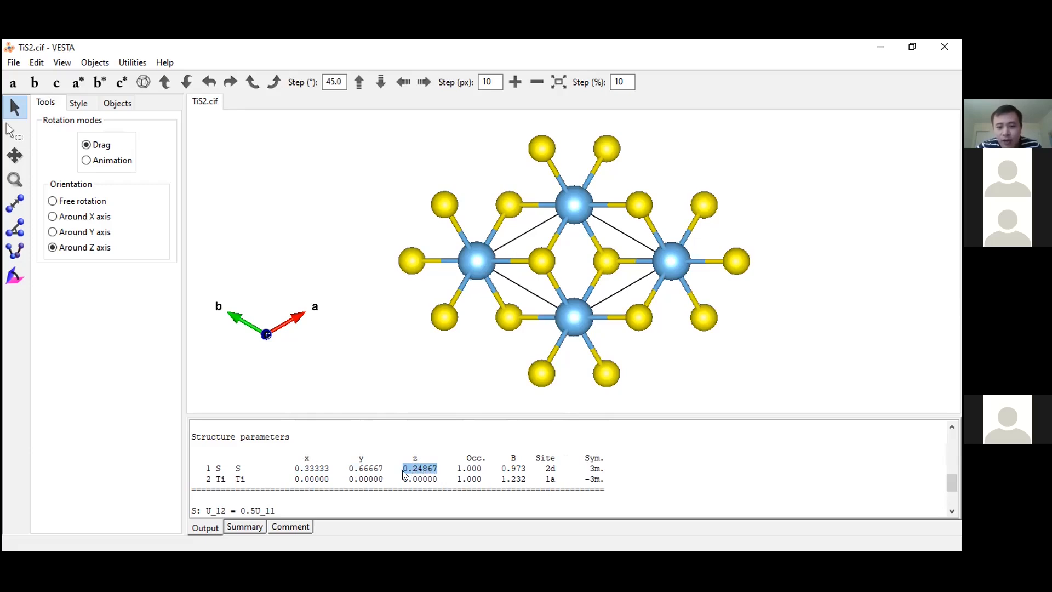
click(436, 464)
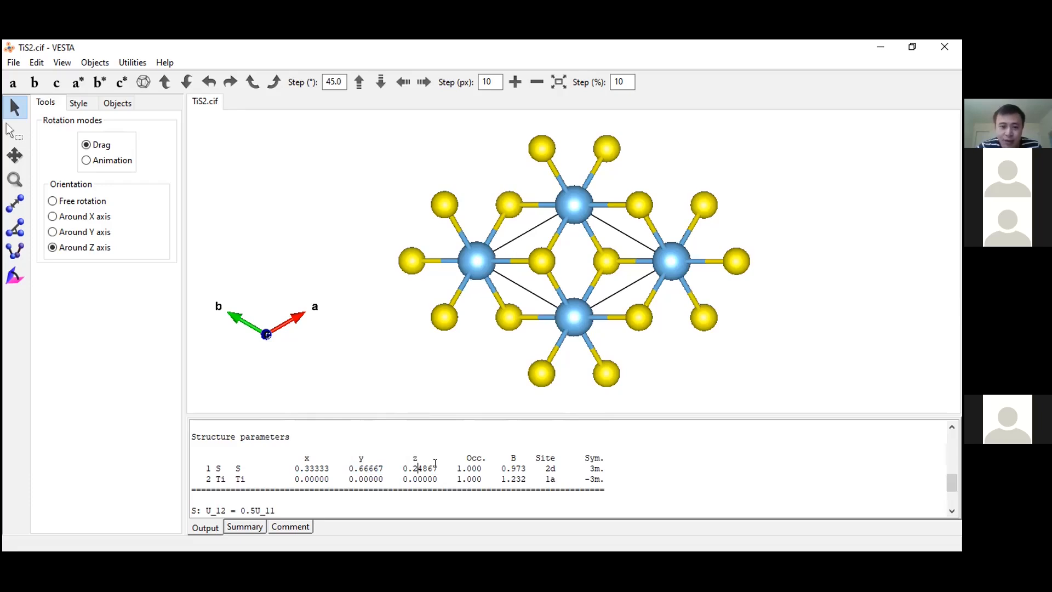
drag(437, 467, 406, 466)
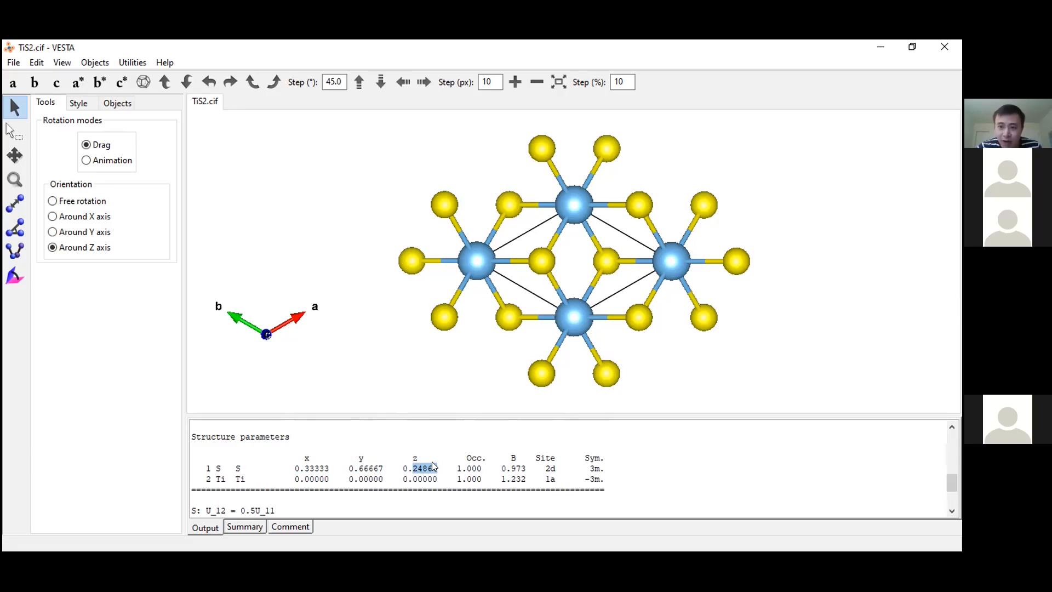
drag(436, 467, 396, 465)
click(440, 461)
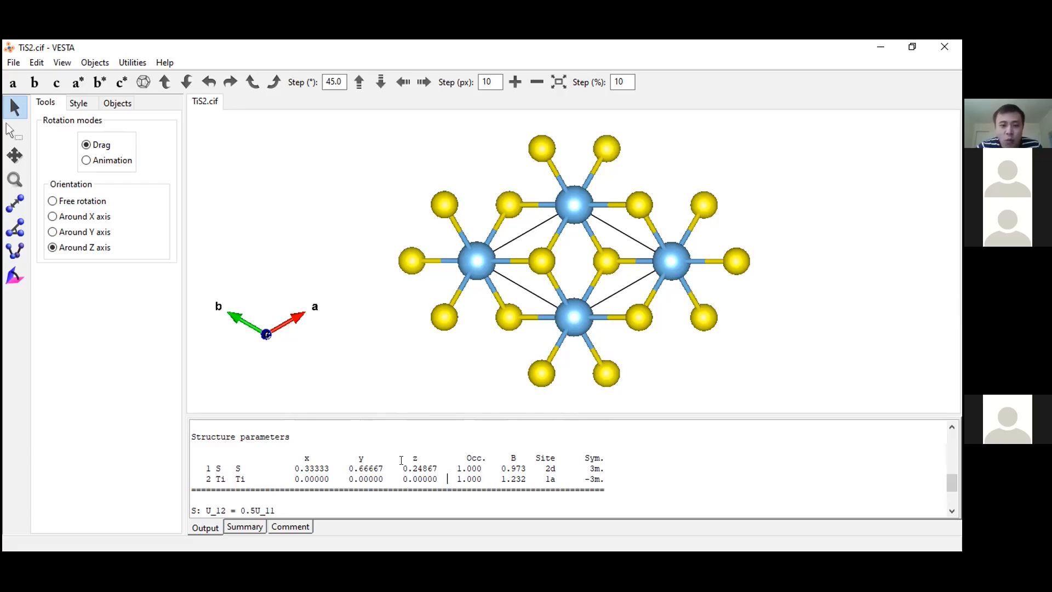
drag(403, 469, 434, 471)
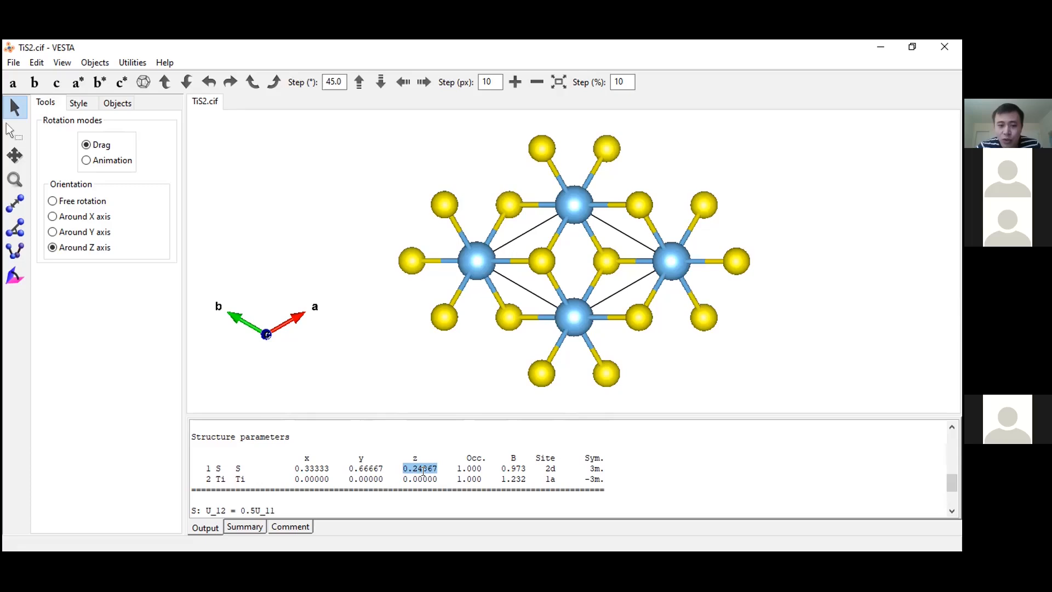
- Examine the z, occupancy and B columns of the structure parameters table, highlighting the occupancy and B headings
drag(403, 469, 436, 465)
double_click(468, 456)
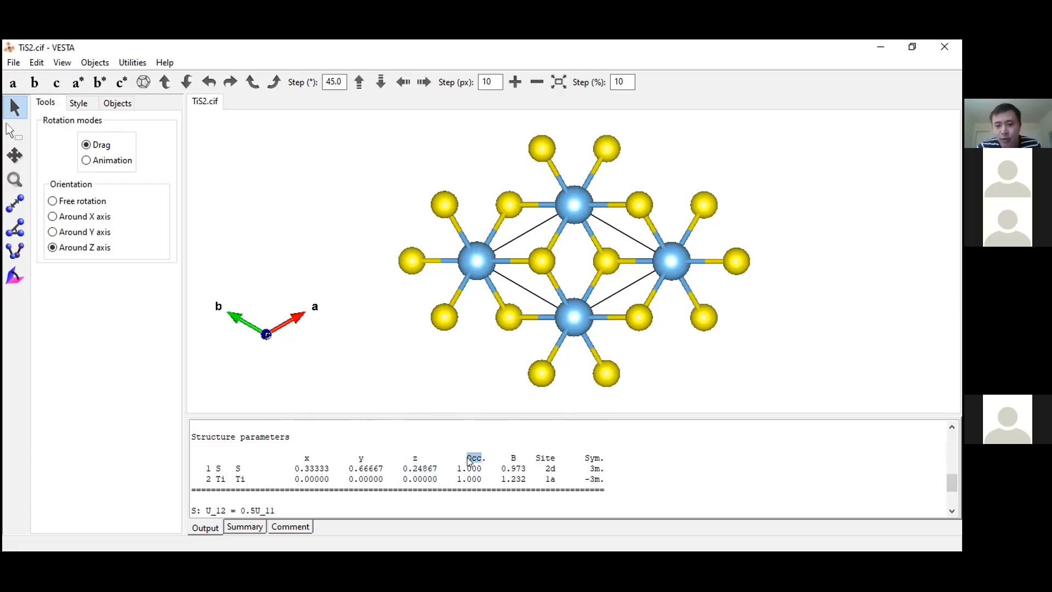
click(464, 456)
drag(510, 456, 515, 456)
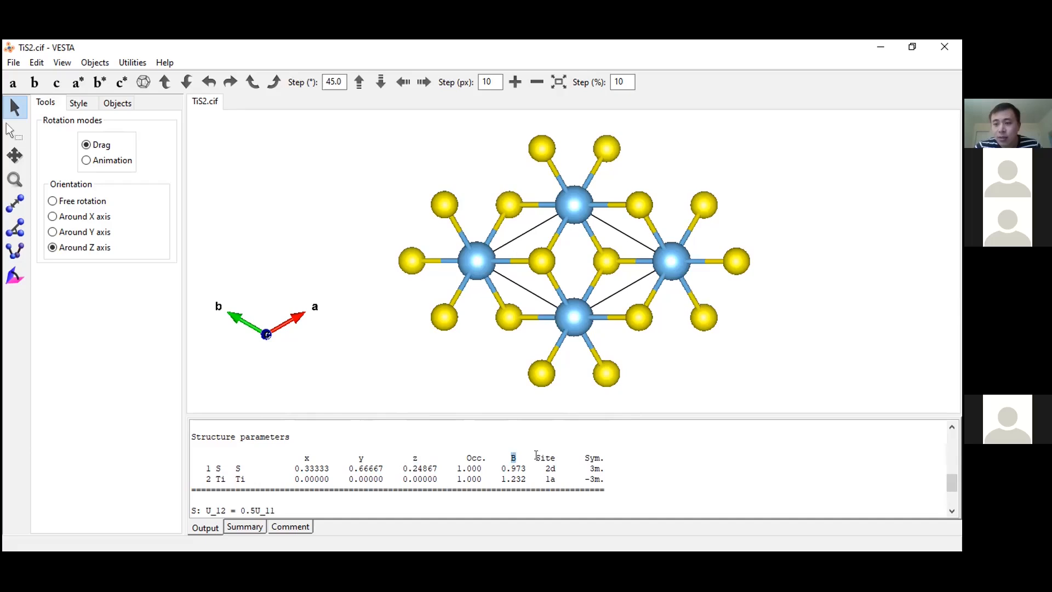
- Examine the Site column heading and the sulfur atom's Wyckoff site and site symmetry entries in the structure parameters table
drag(536, 455, 553, 456)
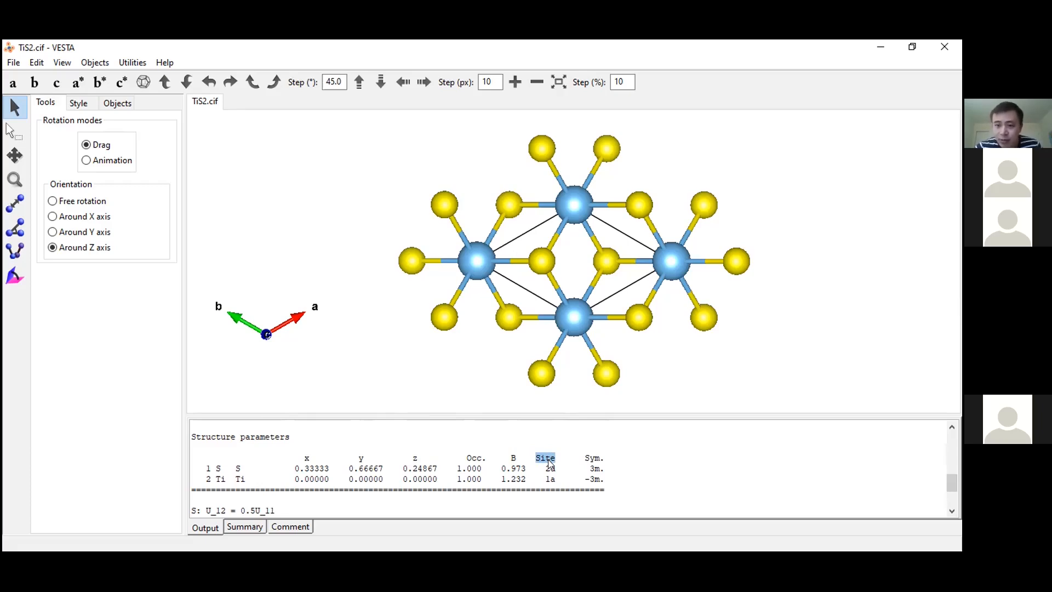
click(543, 463)
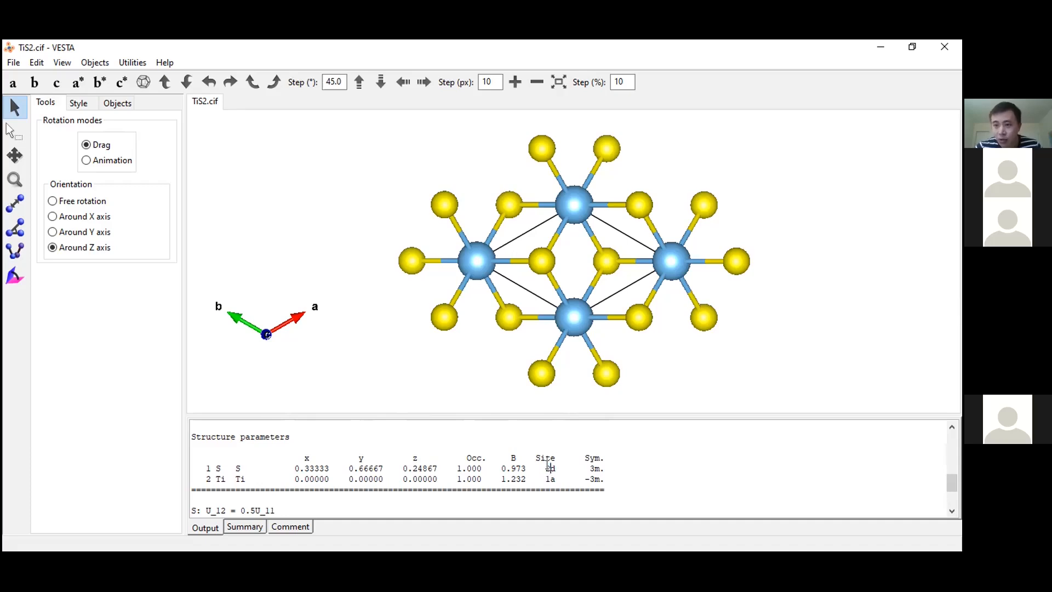
drag(559, 464, 548, 463)
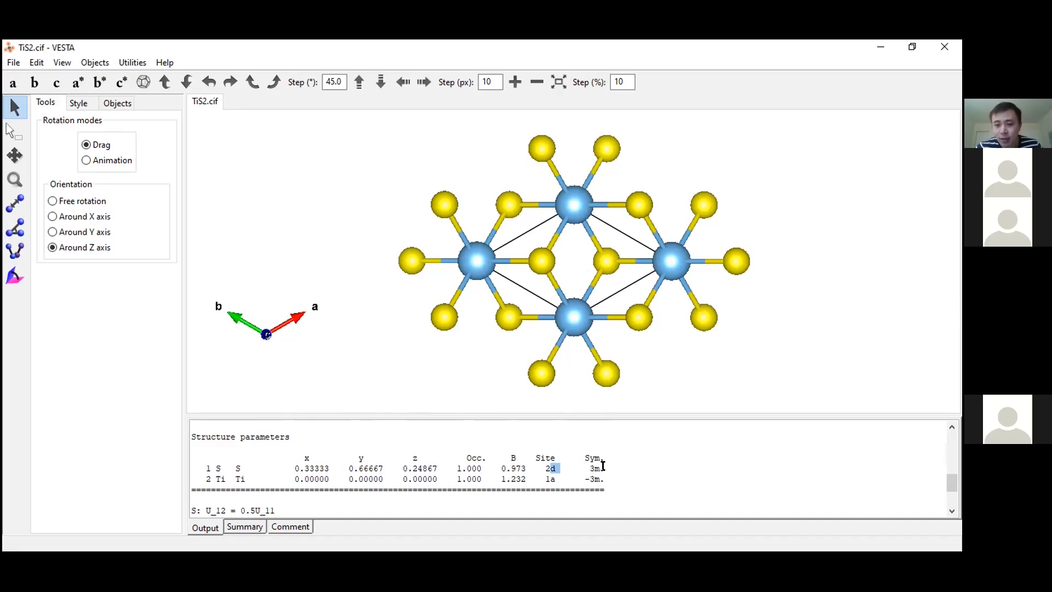
drag(605, 469, 589, 469)
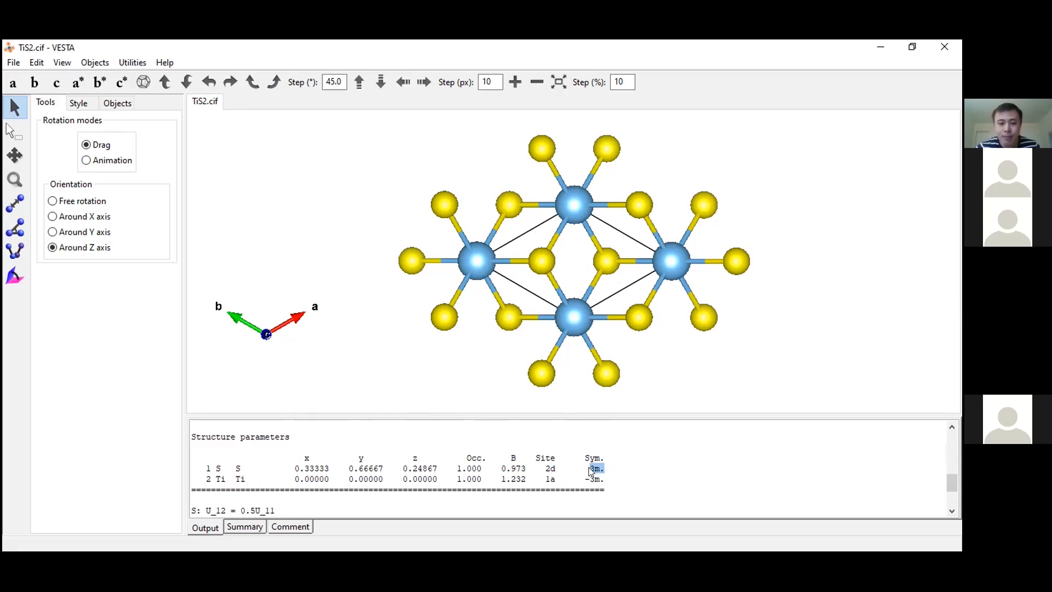
click(626, 477)
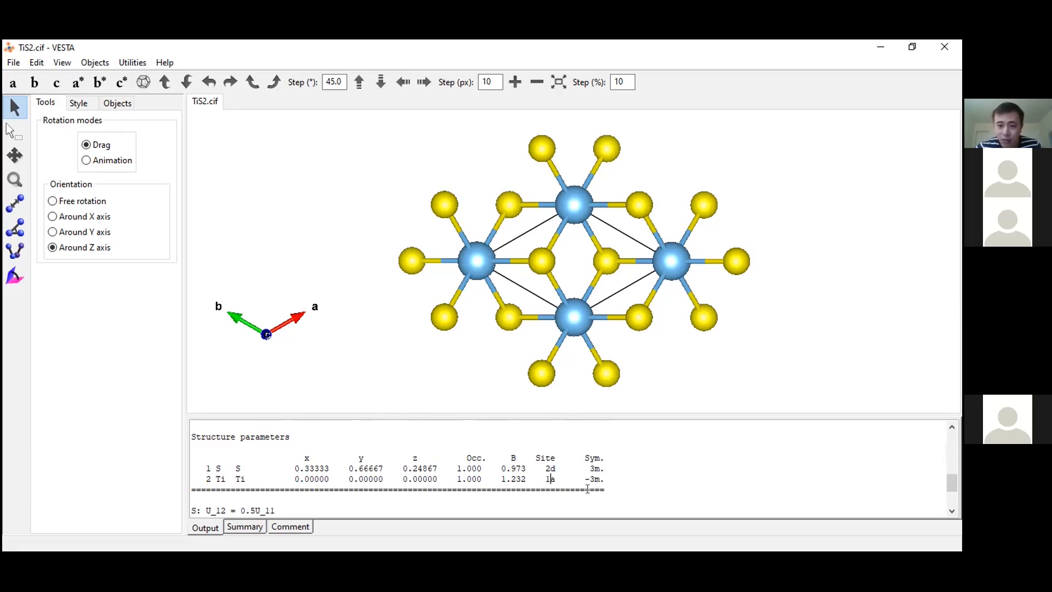
- Examine the titanium atom's site entry and highlight its x, y and z fractional coordinates in the structure parameters table
drag(544, 478, 548, 479)
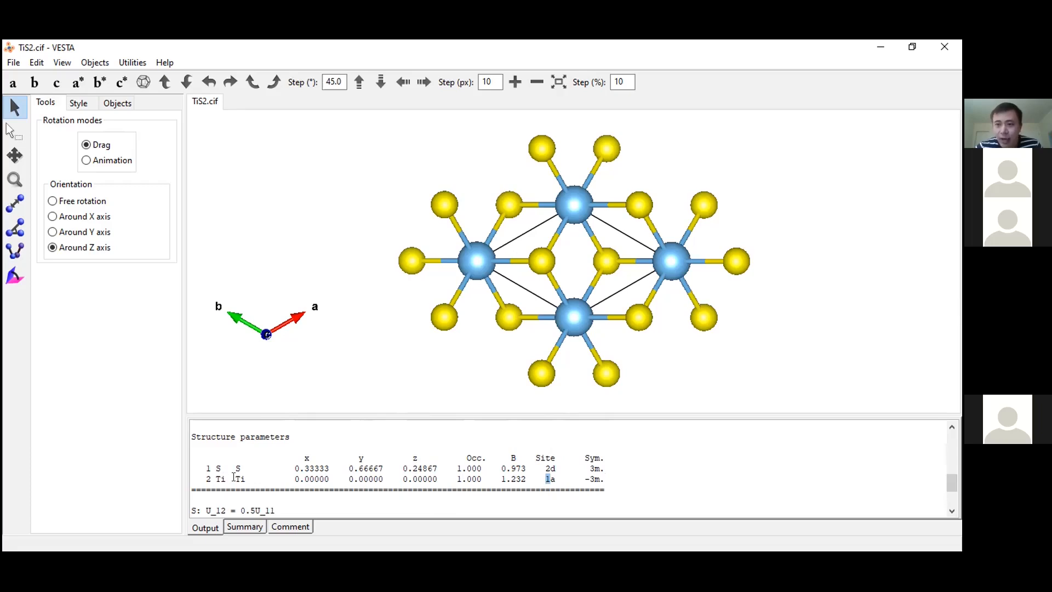
drag(290, 475, 436, 475)
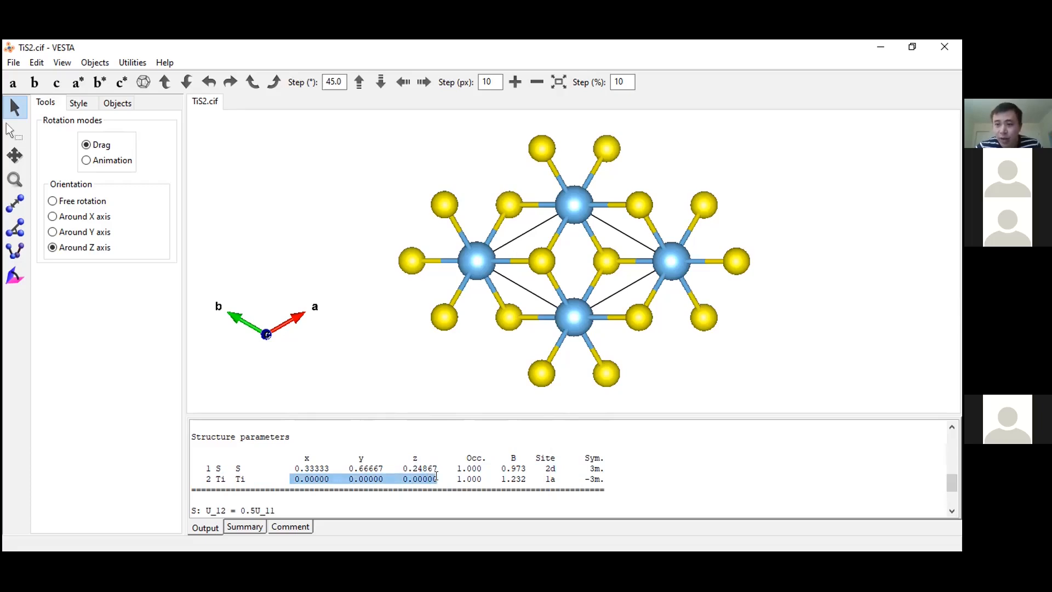
drag(543, 476, 553, 477)
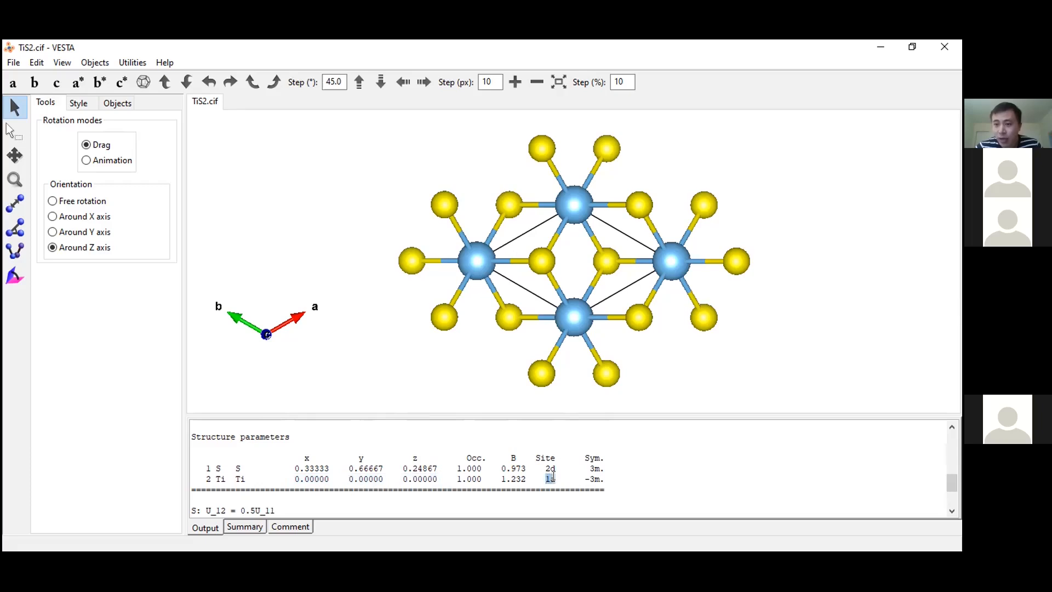
click(552, 477)
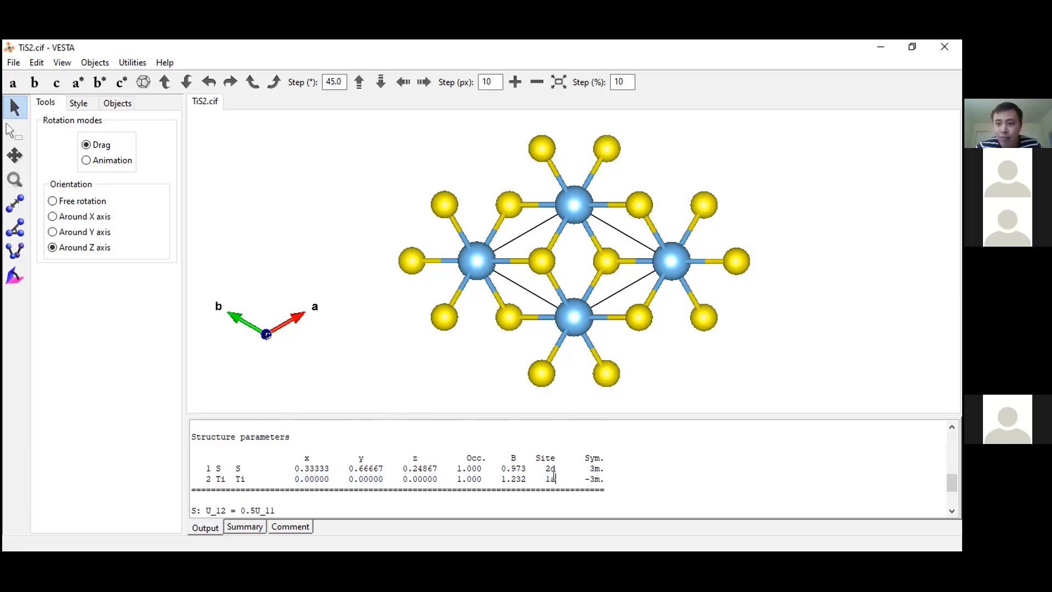
- Compare the site multiplicities of the sulfur and titanium atoms in the Site column of the structure parameters table
drag(545, 477, 550, 476)
click(549, 477)
drag(543, 467, 549, 466)
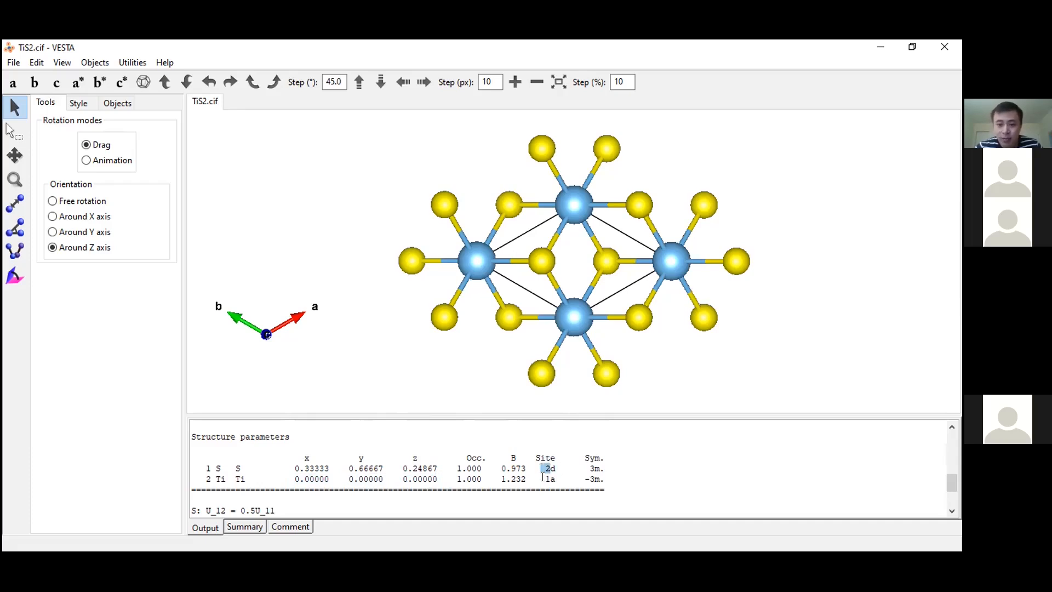
drag(543, 476, 549, 478)
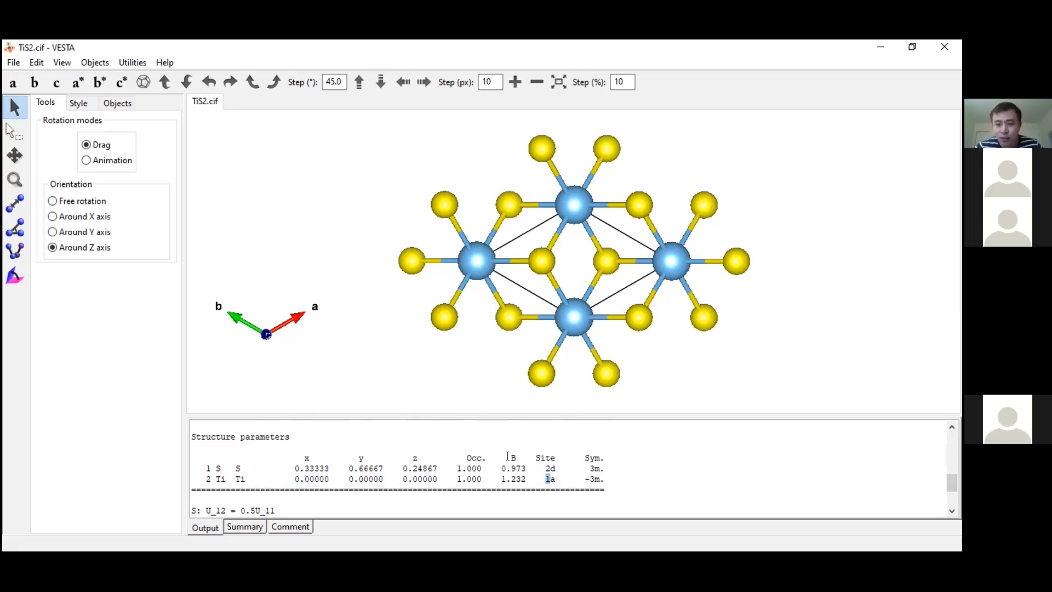
click(557, 467)
drag(557, 467, 558, 478)
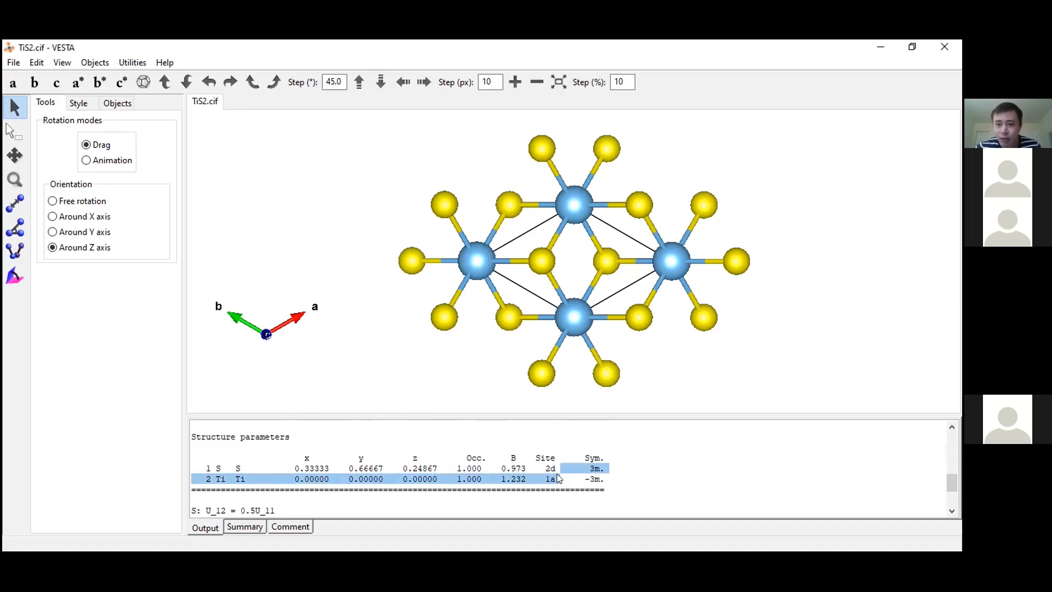
click(558, 478)
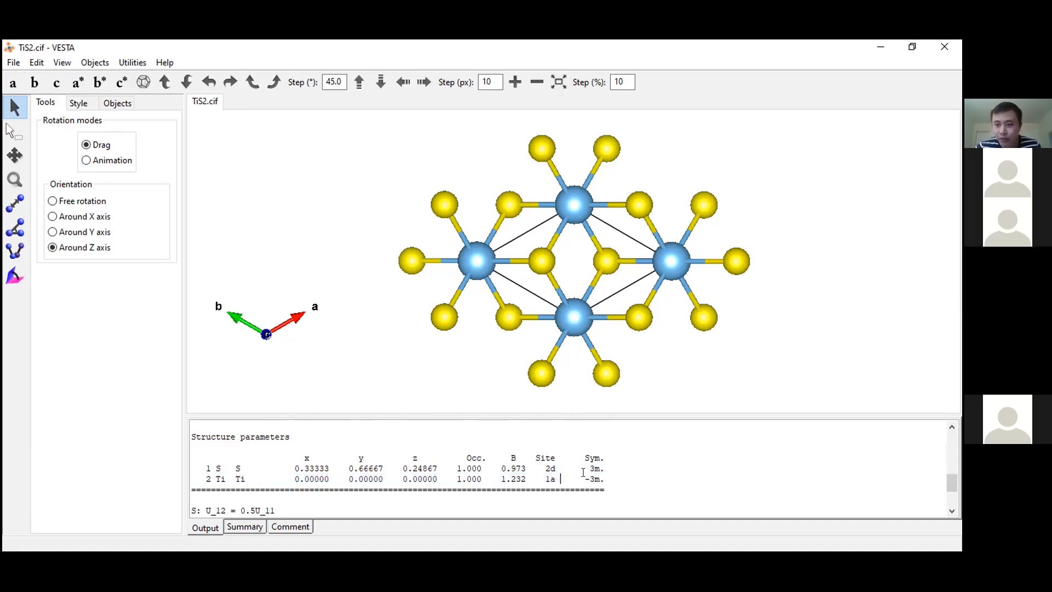
click(606, 467)
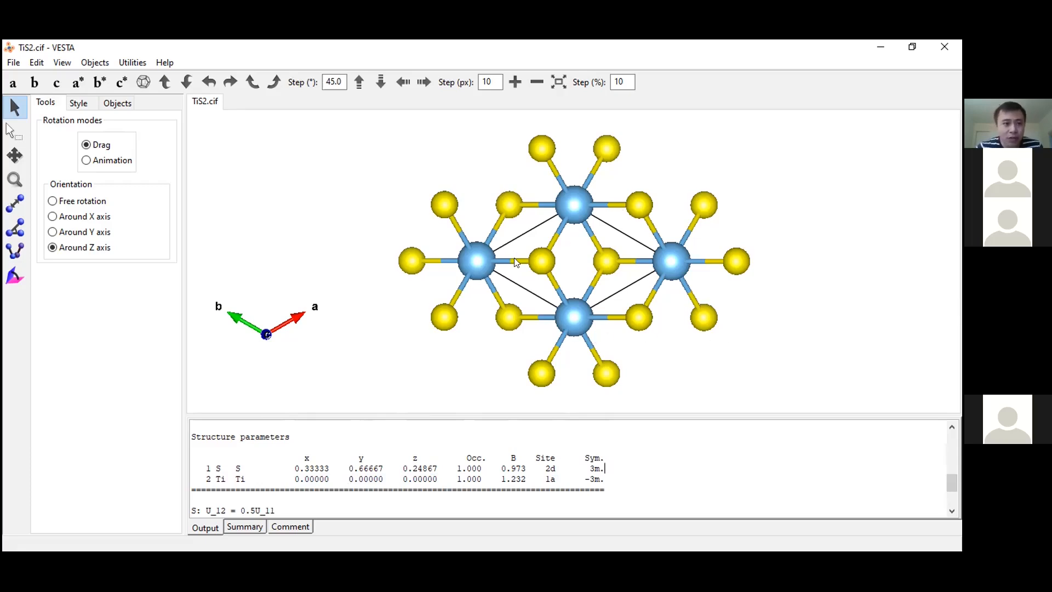
- Enable free rotation and view the whole TiS2 structure side-on, with the c axis upward and its layers edge-on
click(52, 201)
drag(695, 136, 660, 238)
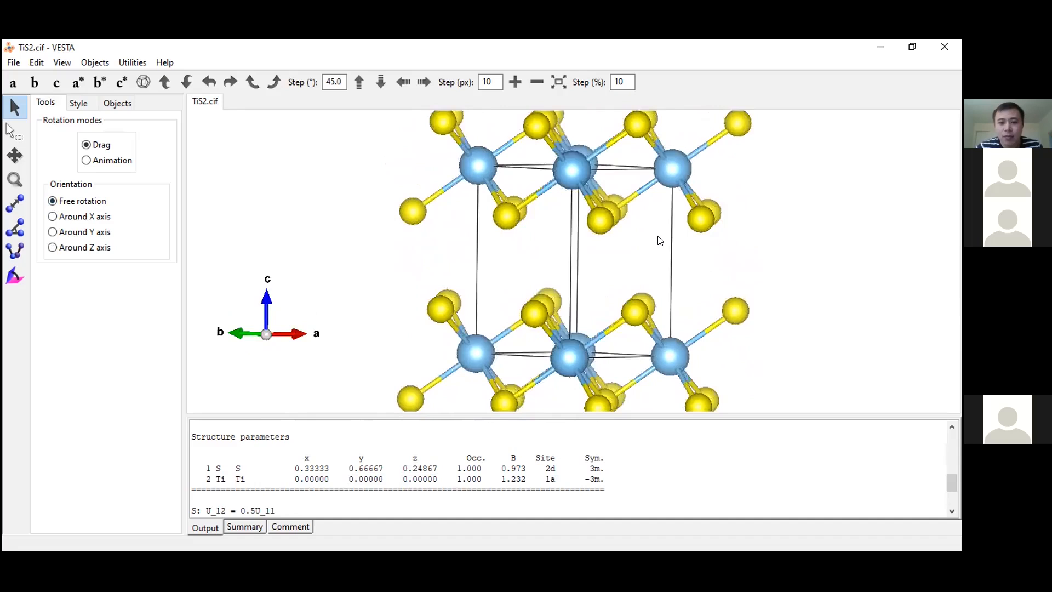
click(15, 179)
drag(544, 273, 486, 279)
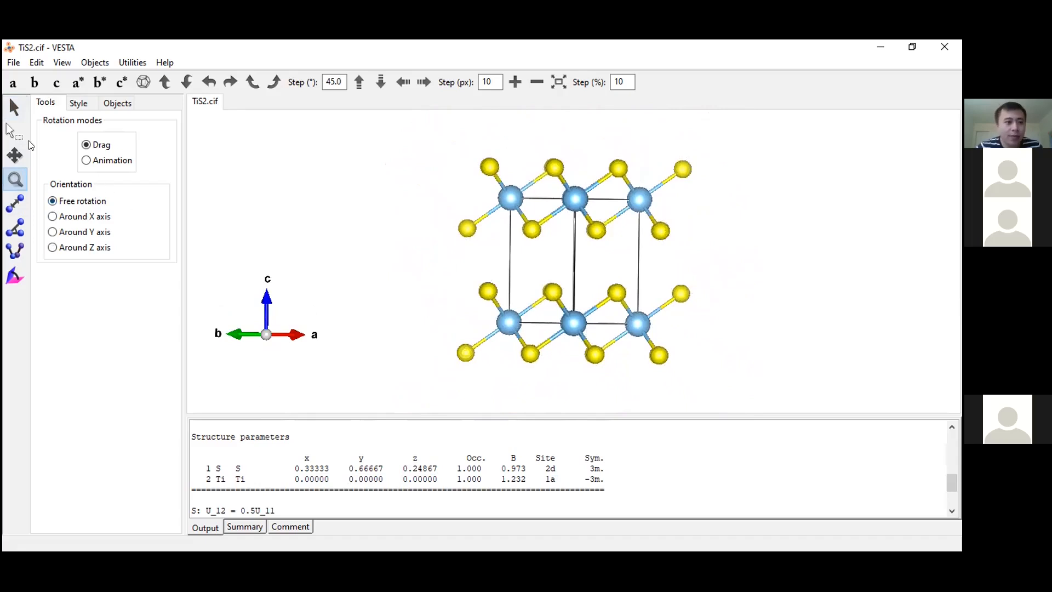
click(15, 110)
mouse_move(509, 237)
mouse_down()
mouse_move(512, 229)
mouse_move(502, 238)
mouse_up()
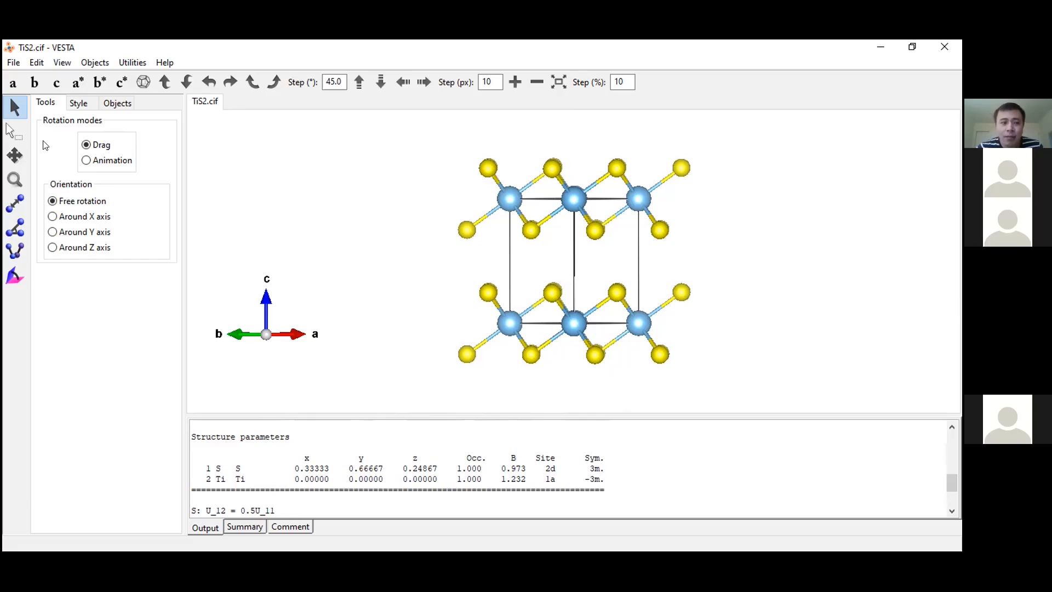
- Open LiCoO2.cif from the PDFfitting folder alongside the TiS2 structure
click(12, 63)
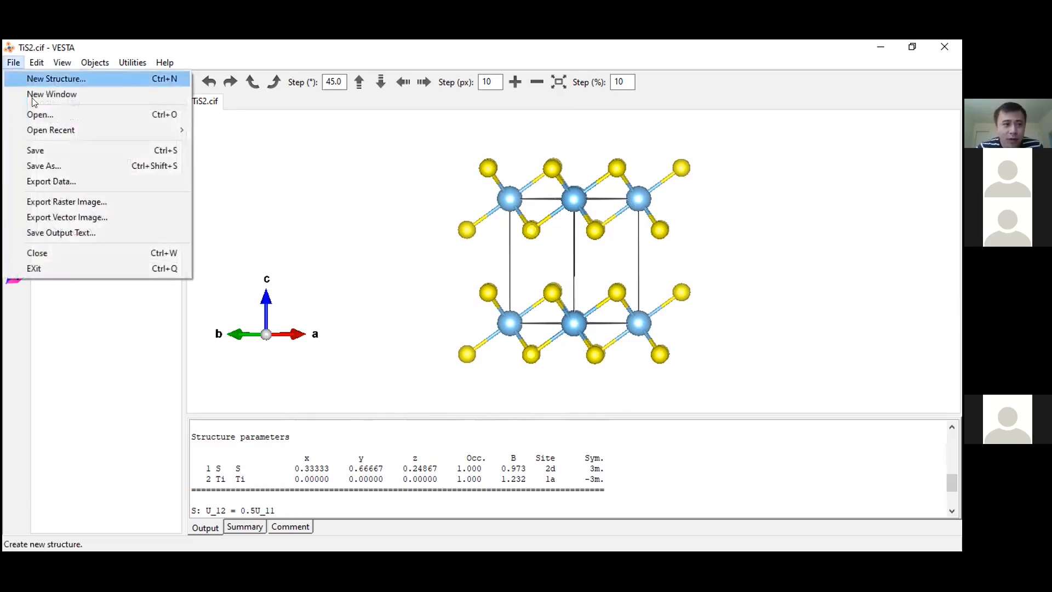
click(54, 116)
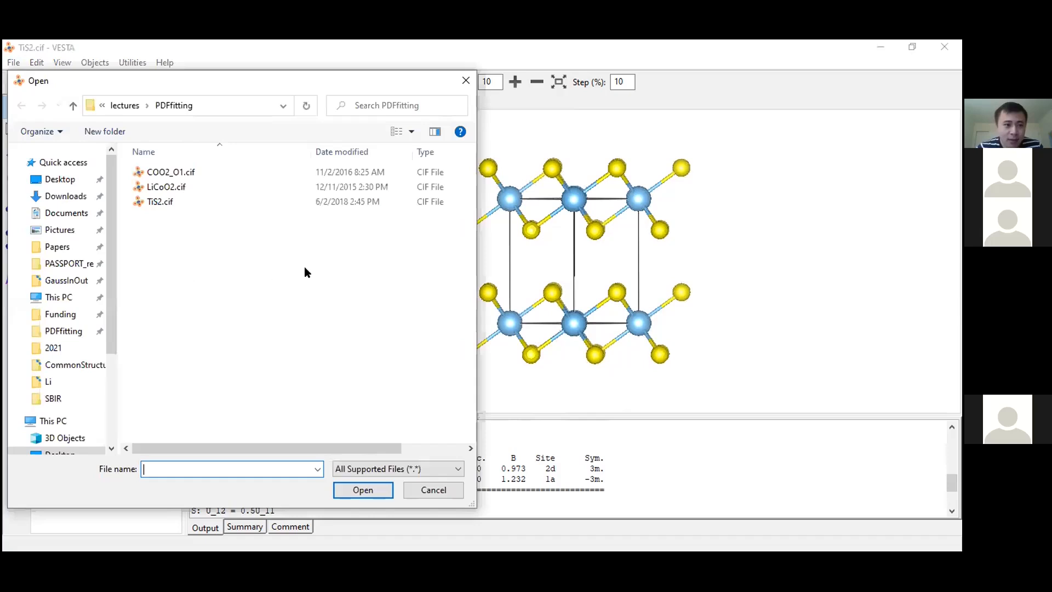
click(174, 187)
double_click(175, 186)
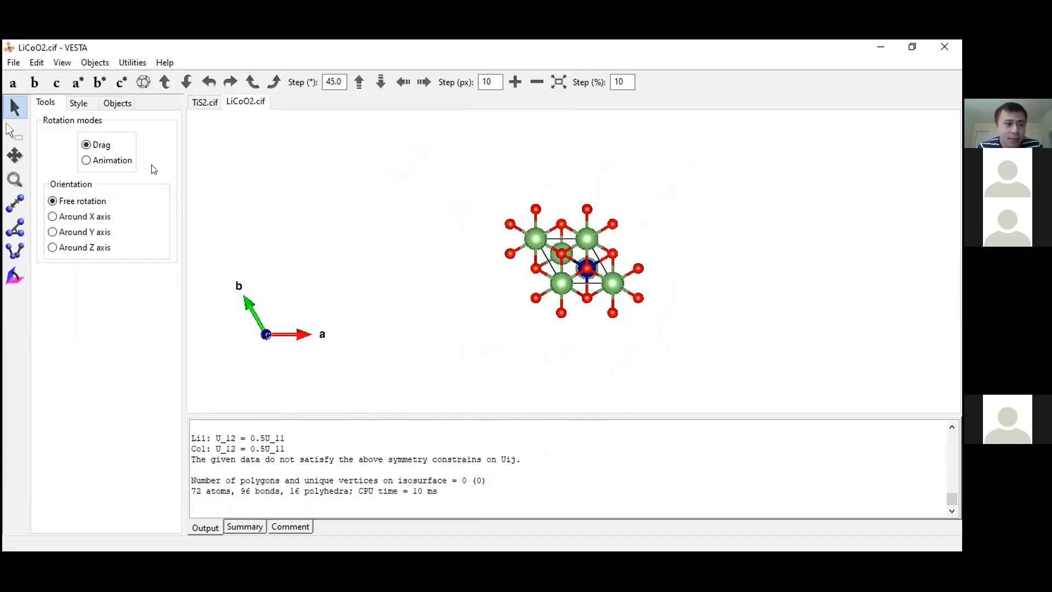
- Inspect the layers of the full LiCoO2 cell side-on with the c axis upward, and return to the TiS2 structure
drag(515, 321, 558, 273)
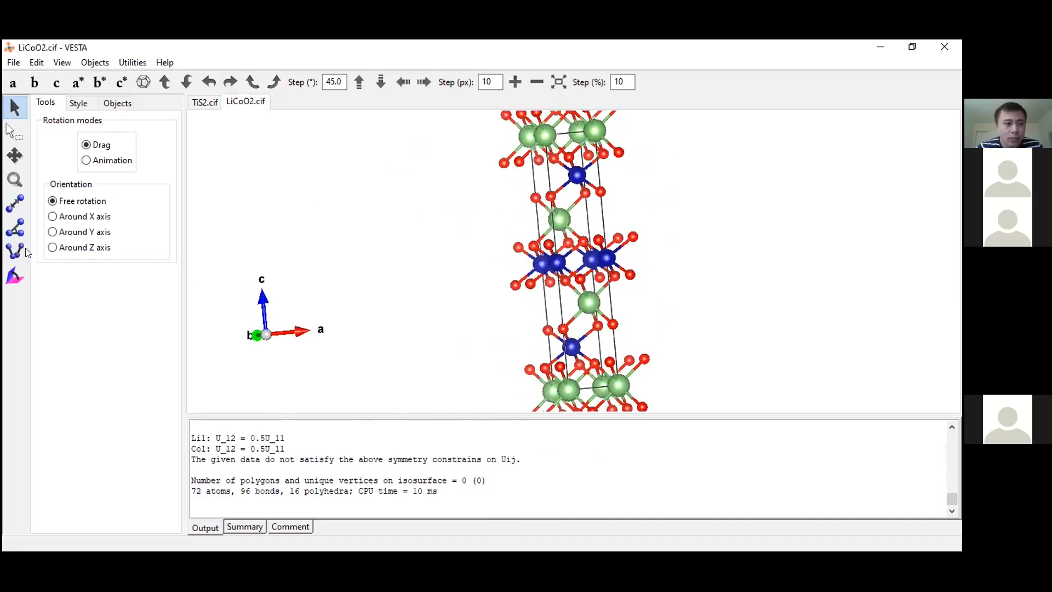
click(14, 180)
drag(401, 217, 411, 241)
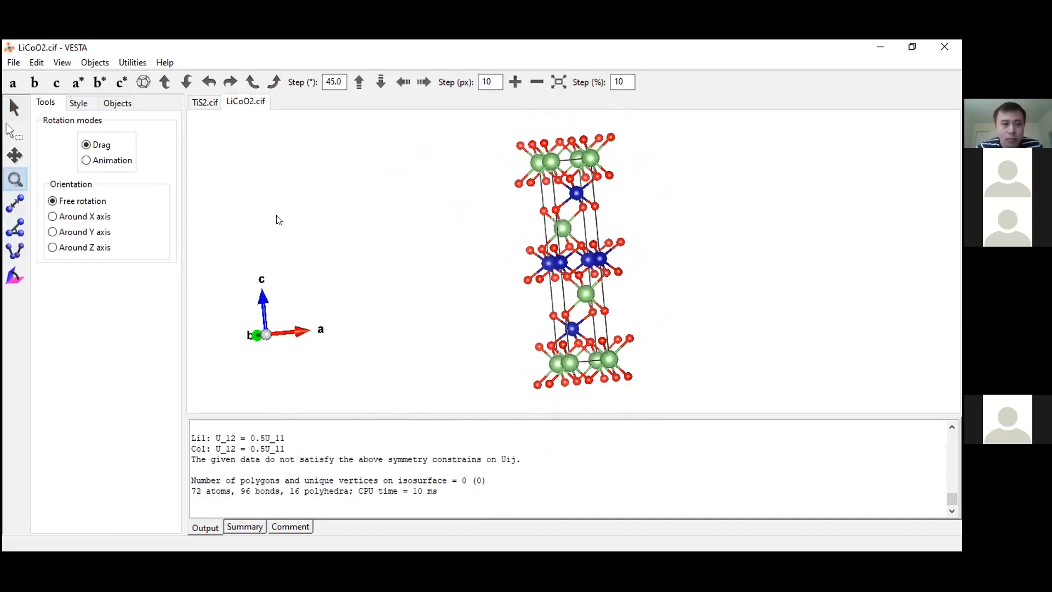
click(14, 107)
mouse_move(500, 272)
mouse_down()
mouse_move(519, 281)
mouse_move(507, 284)
mouse_up()
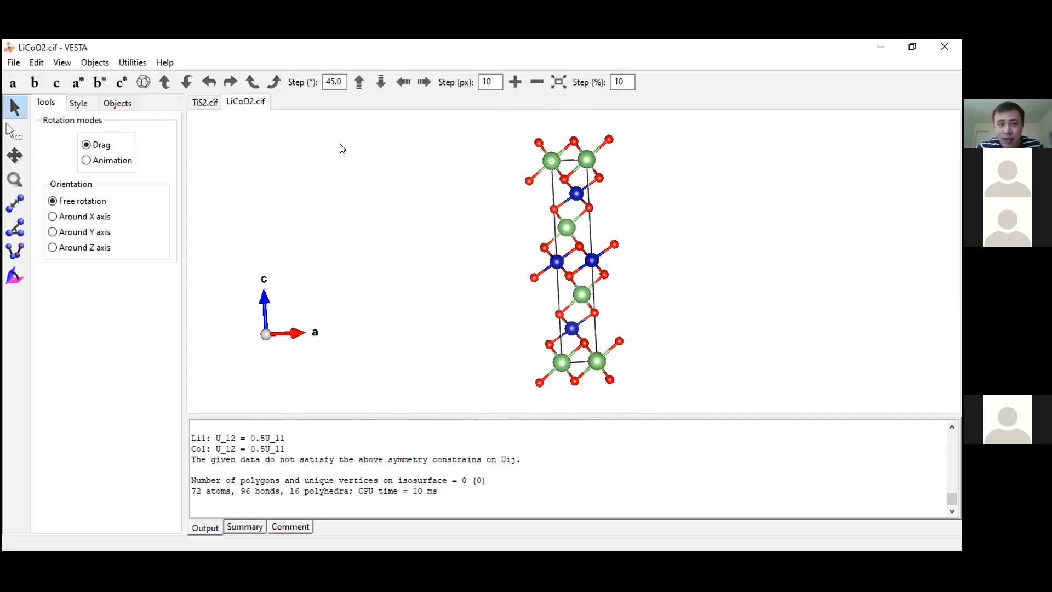
click(205, 102)
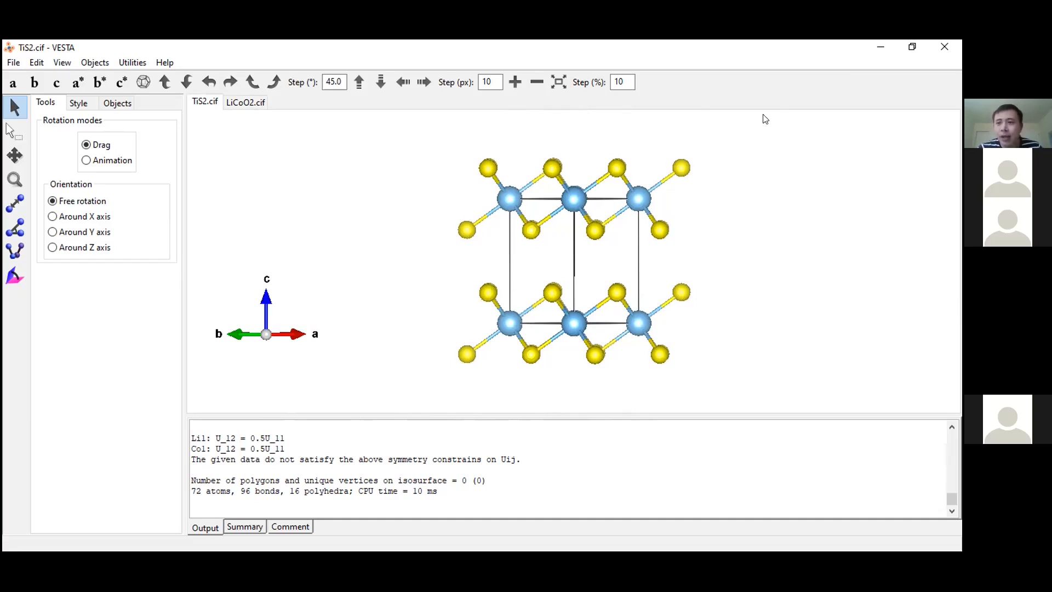
- Minimize the structure viewer, switch to PDFgui and create a new fit in the fit tree
click(882, 49)
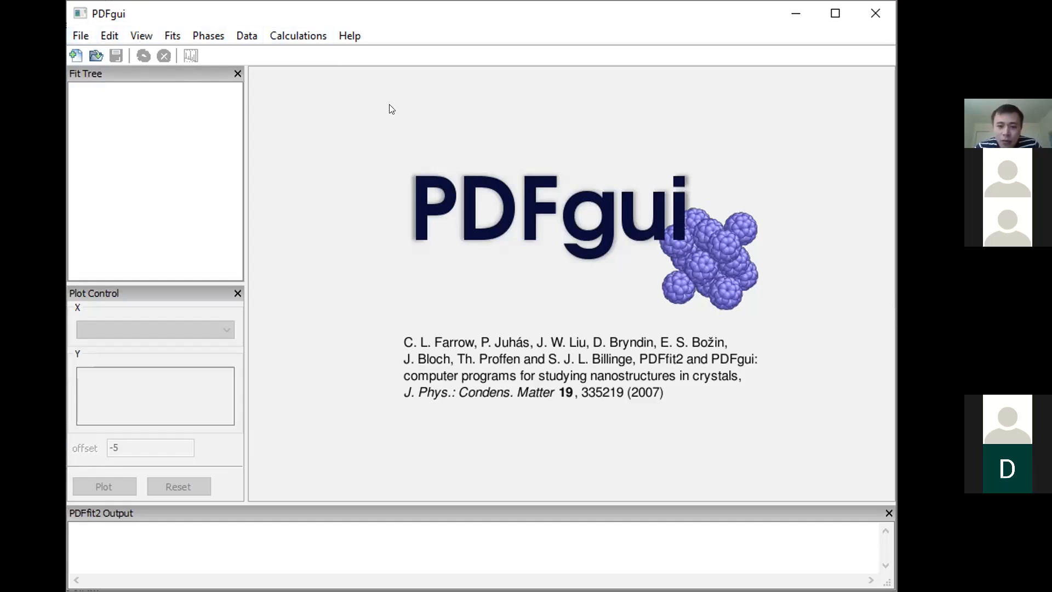
click(79, 35)
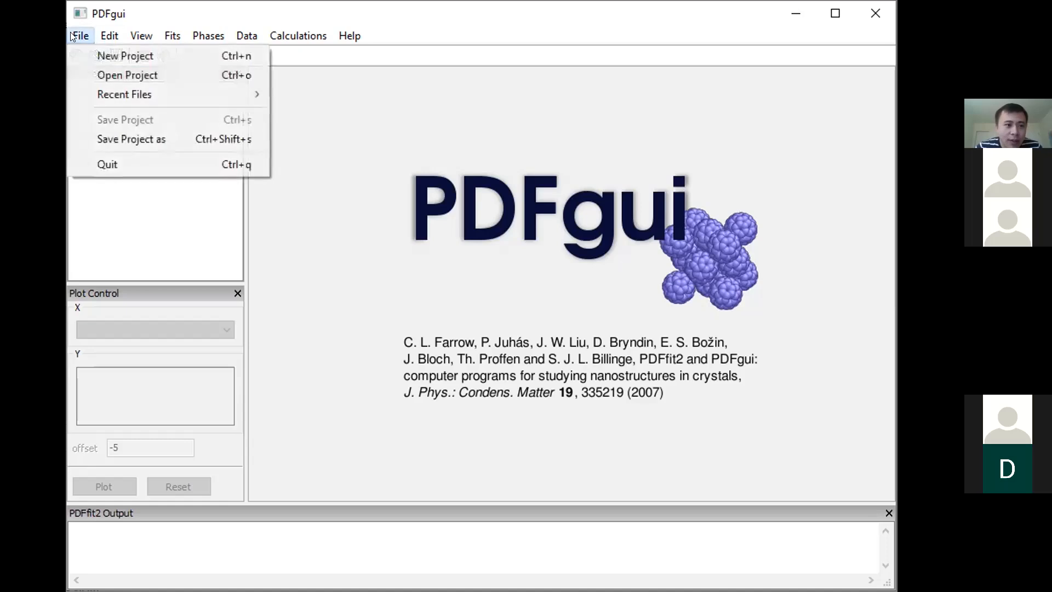
click(99, 54)
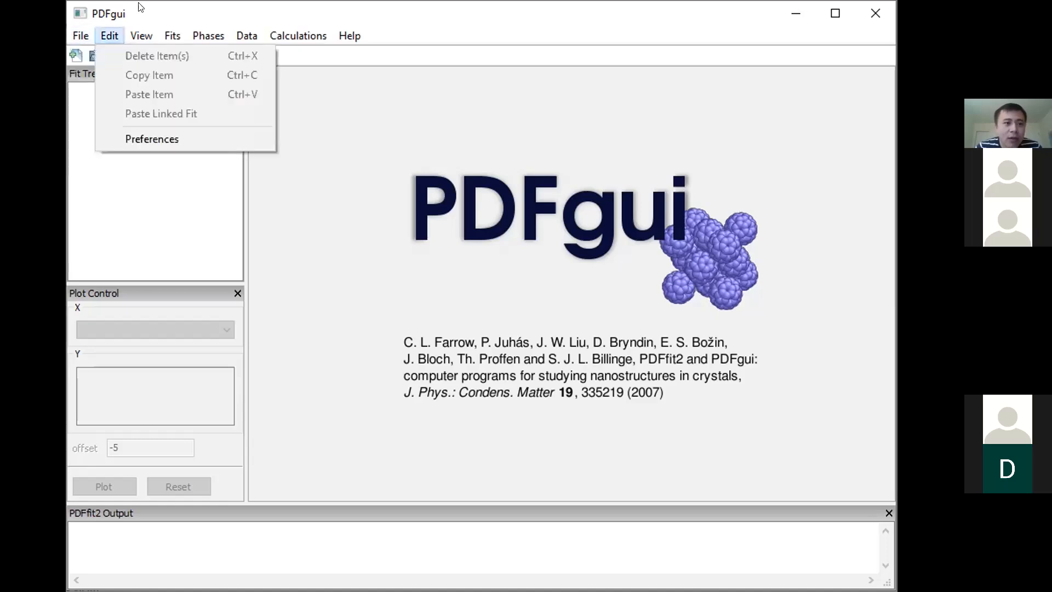
right_click(88, 103)
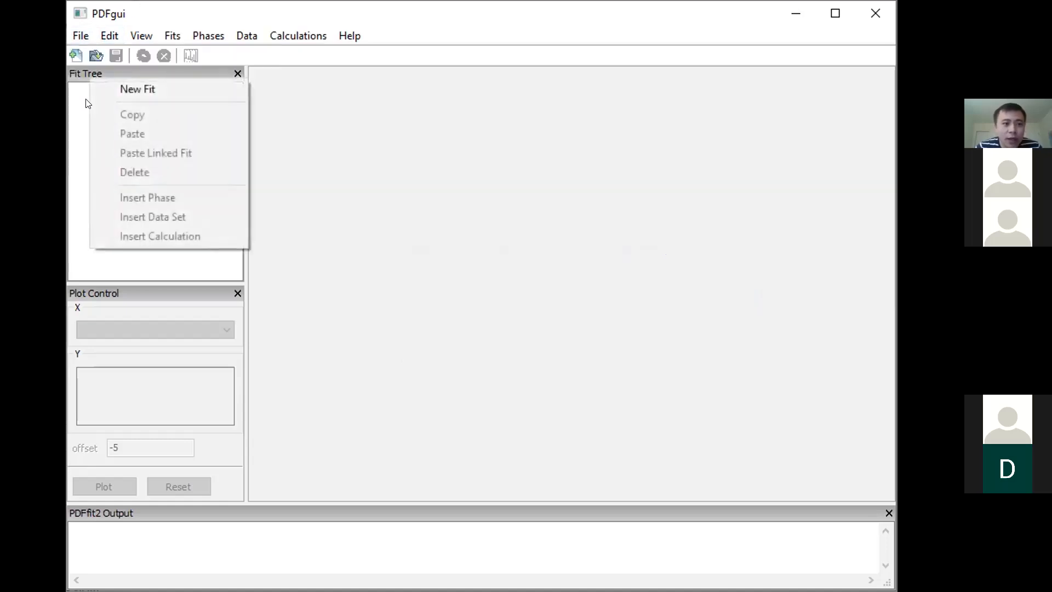
click(125, 88)
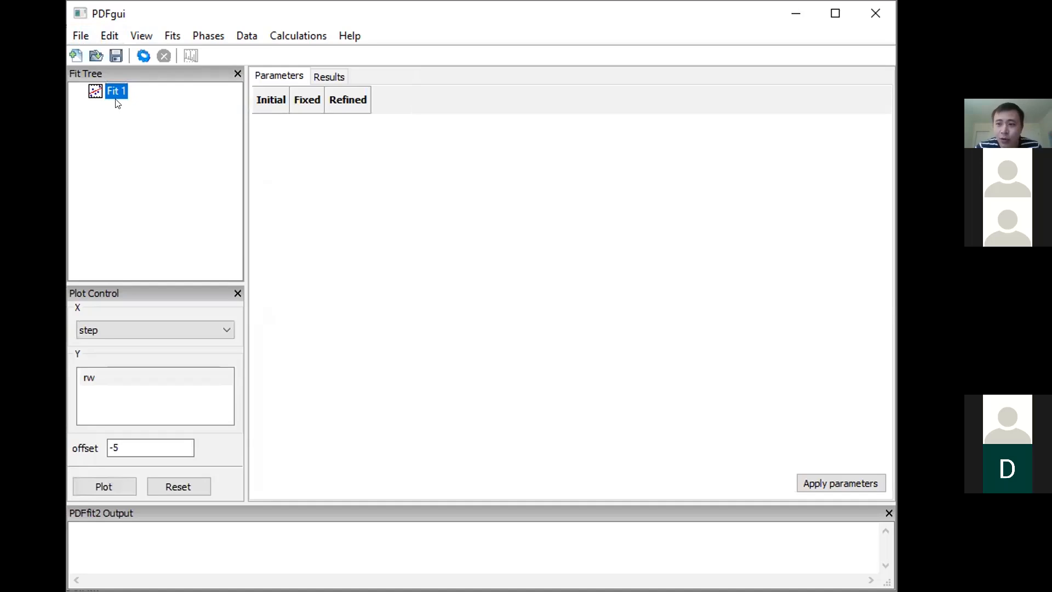
- Insert a phase into Fit 1 by loading the structure file TiS2.cif from the PDFfitting folder
right_click(112, 89)
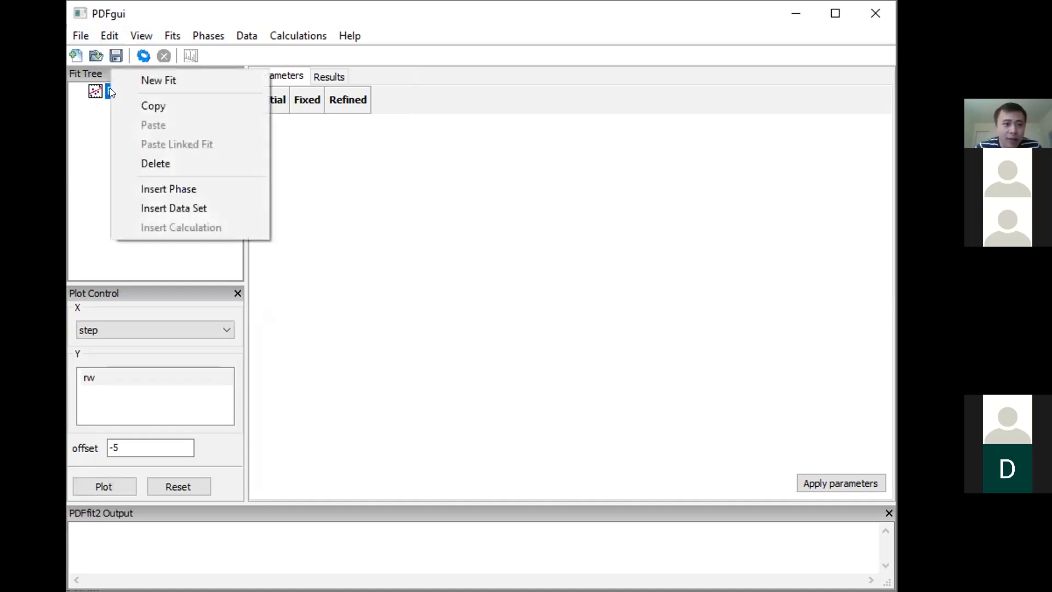
click(196, 187)
click(844, 90)
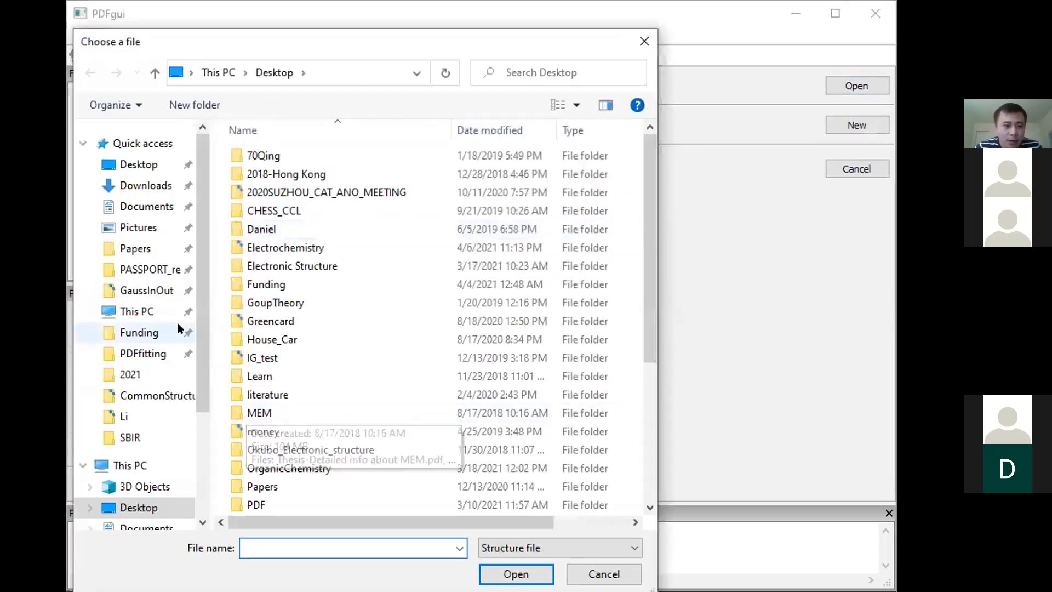
click(155, 353)
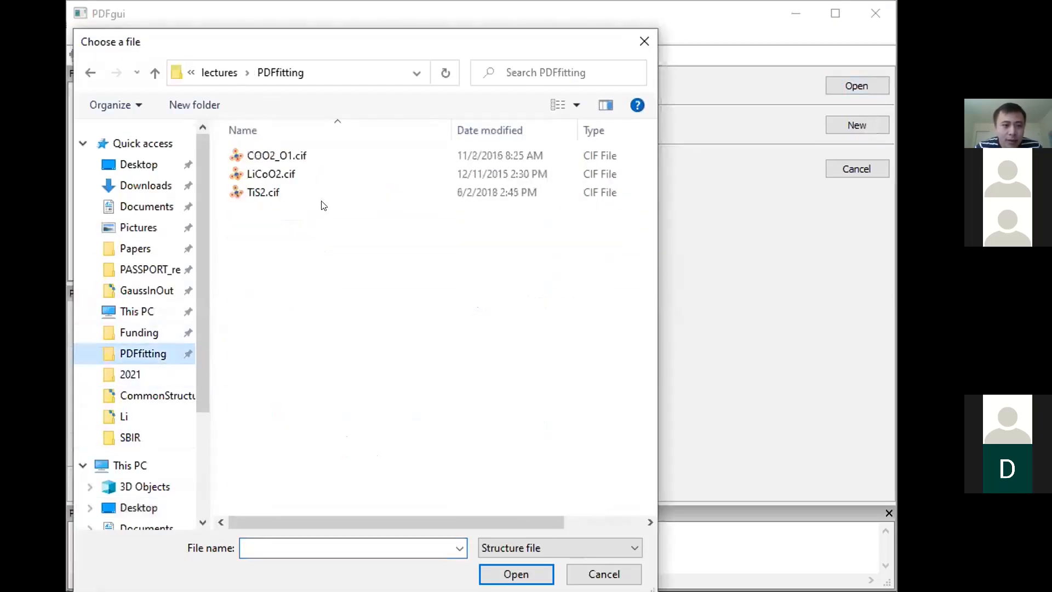
double_click(278, 190)
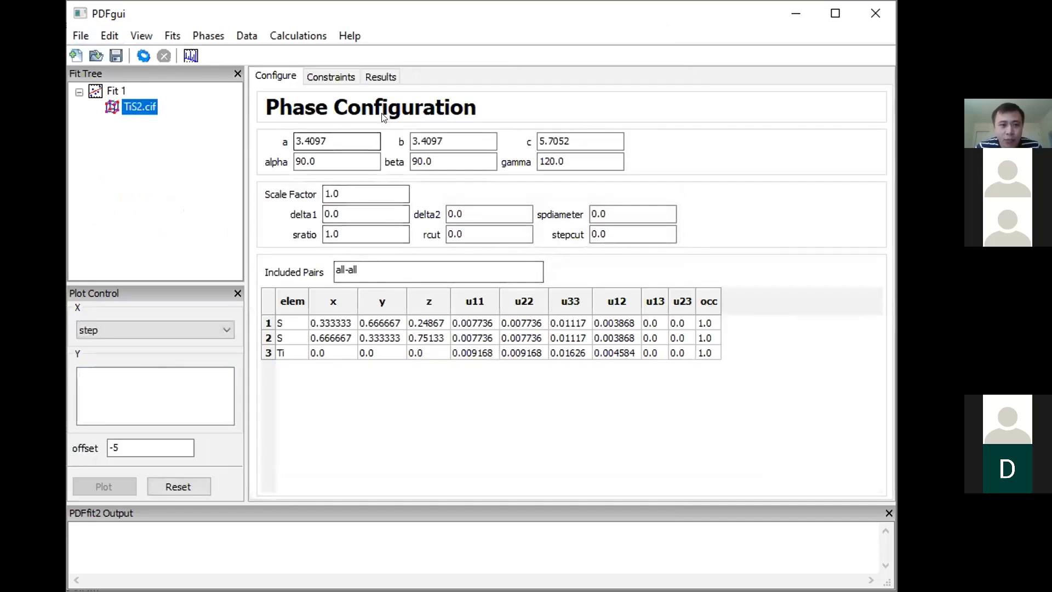
- Insert a data set into Fit 1 by loading the file TiS2pristine.gr
click(117, 91)
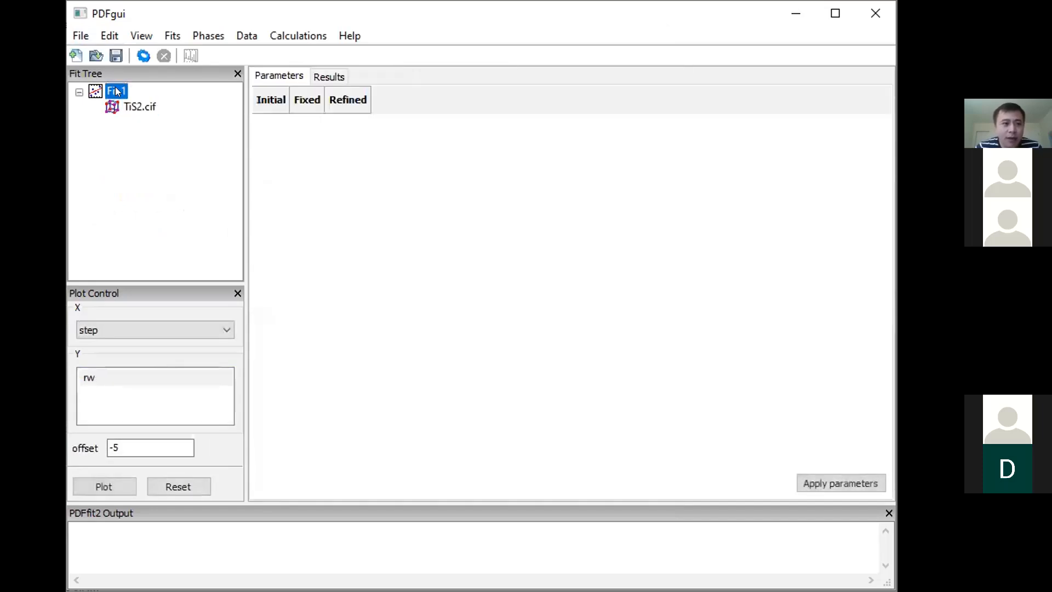
right_click(117, 92)
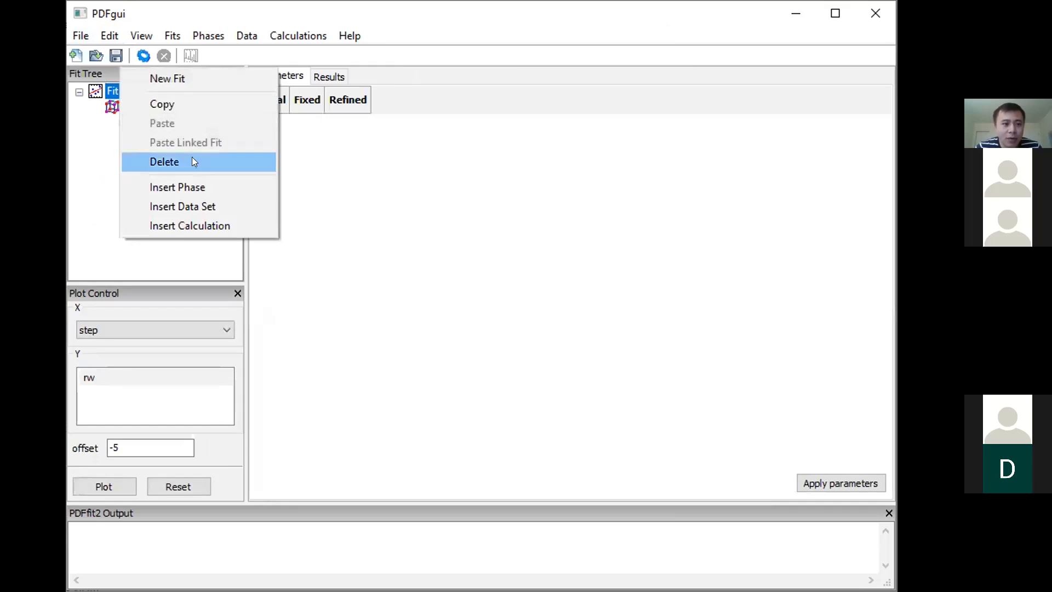
click(212, 204)
click(864, 83)
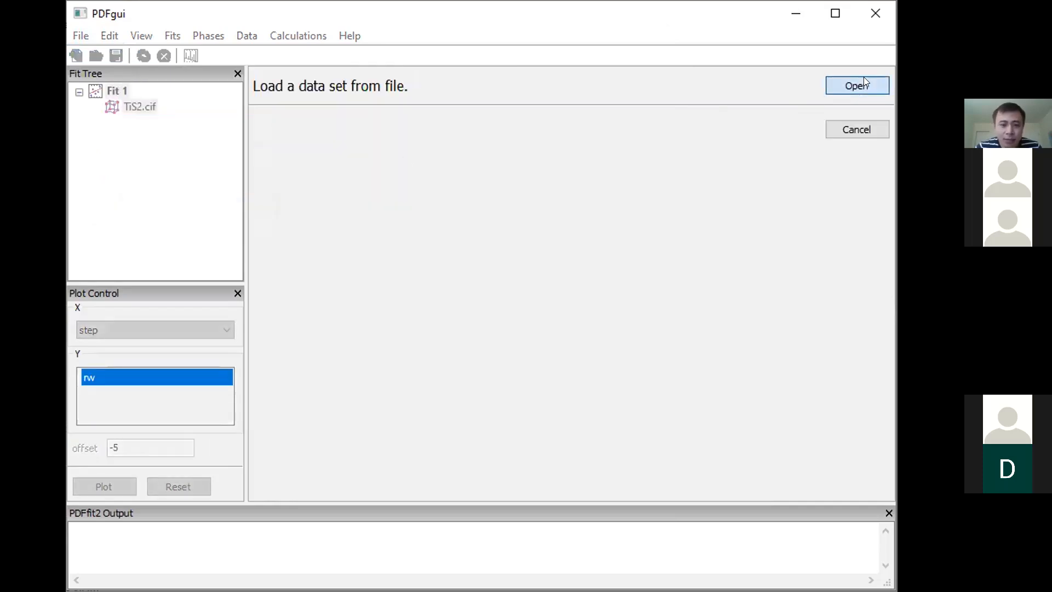
double_click(269, 174)
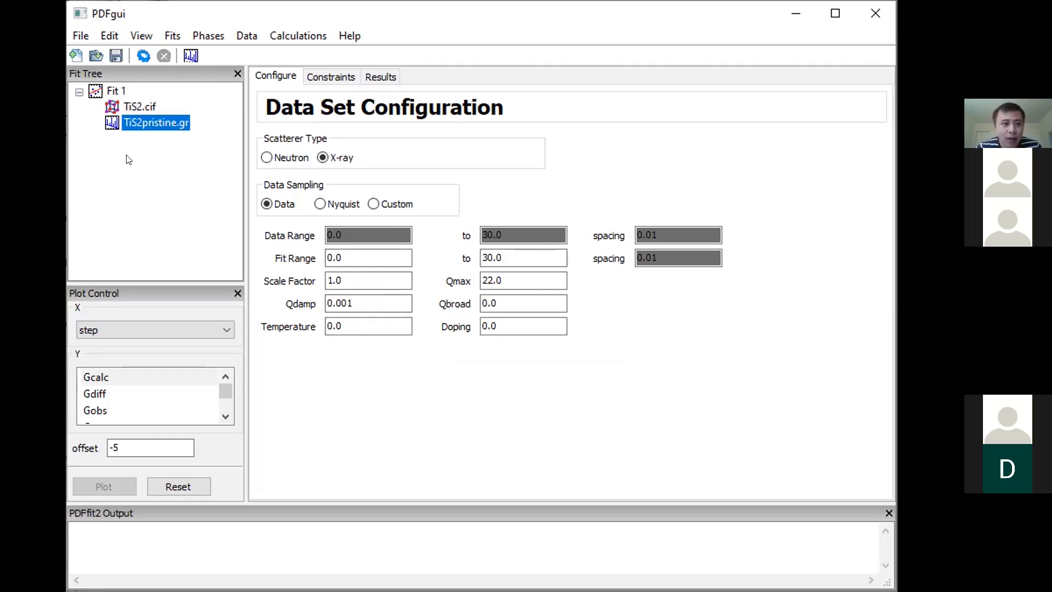
- Set u11, u22 and u33 of both S atoms and the Ti atom in the TiS2.cif phase to 0.005
click(139, 108)
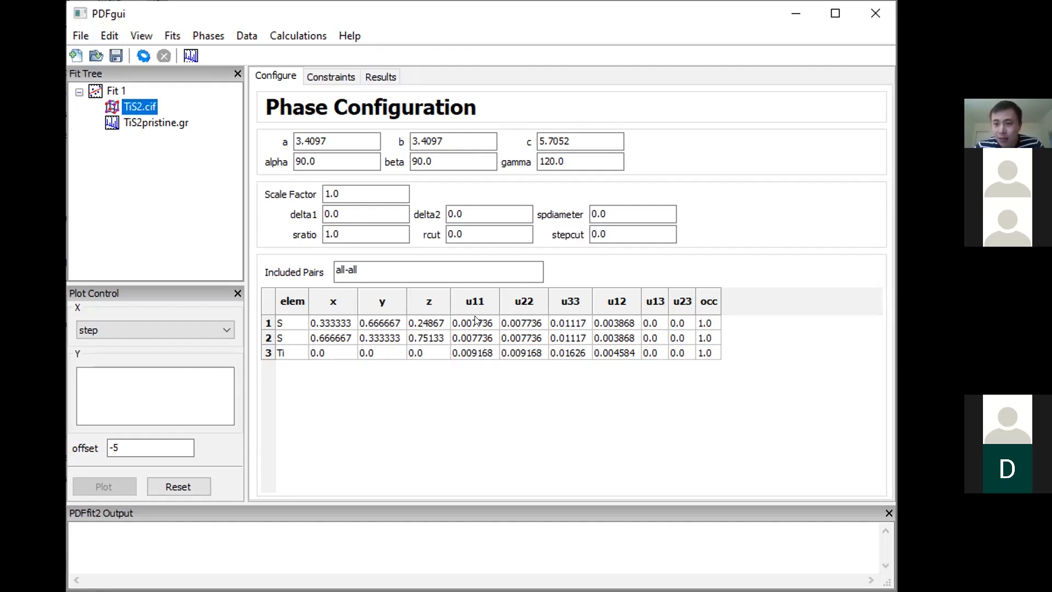
drag(476, 320, 562, 326)
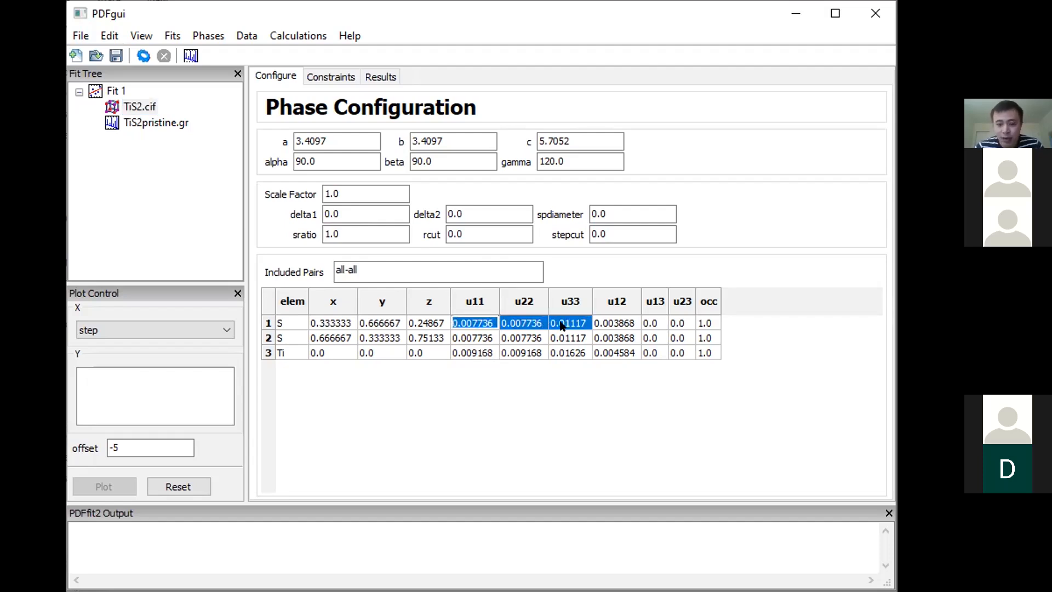
text(0.005)
key(Return)
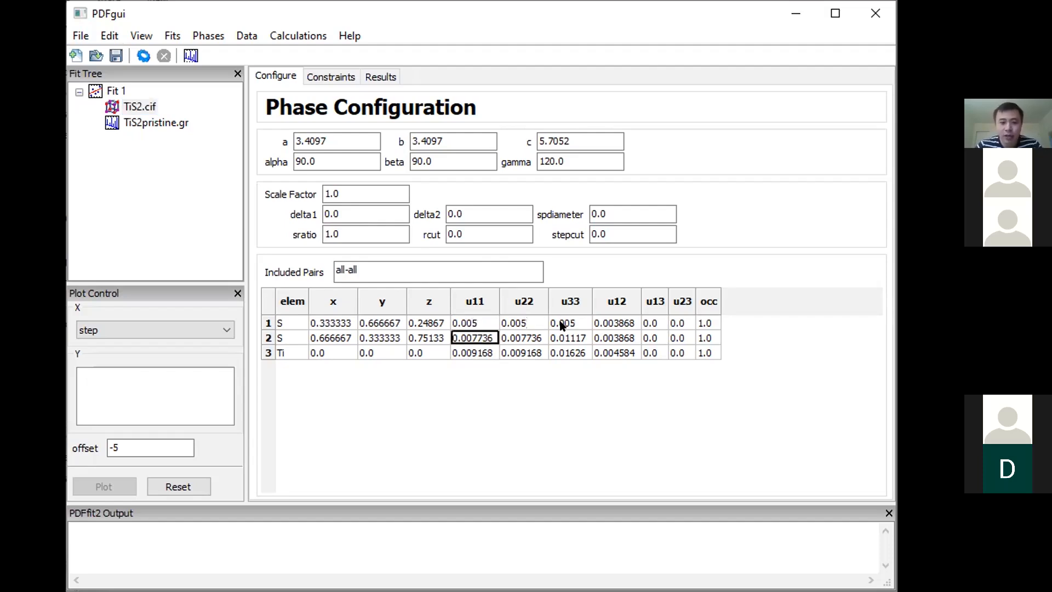
drag(477, 344, 564, 354)
text(0.005)
key(Return)
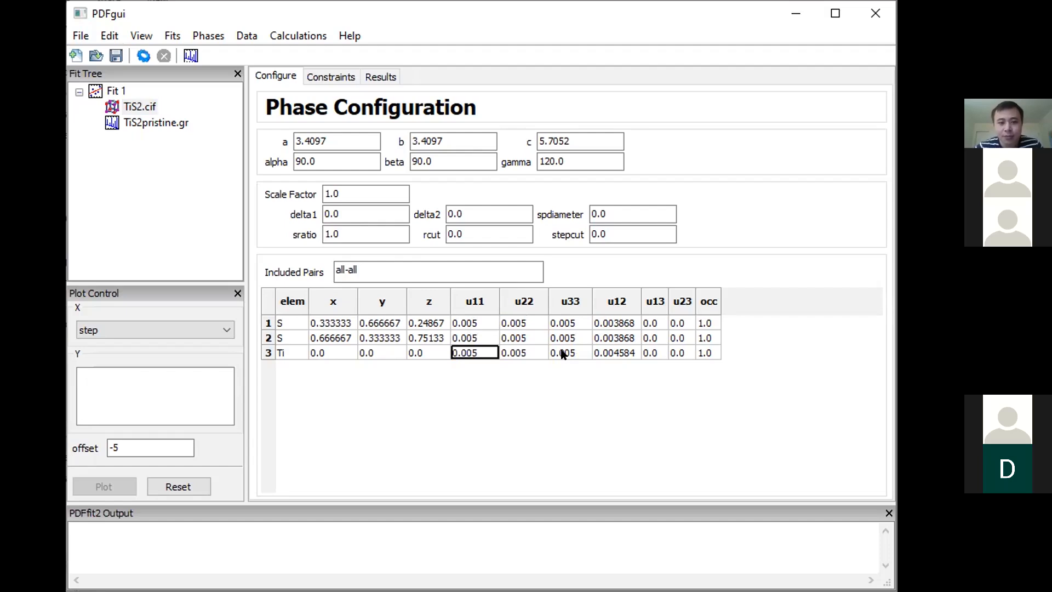
click(532, 327)
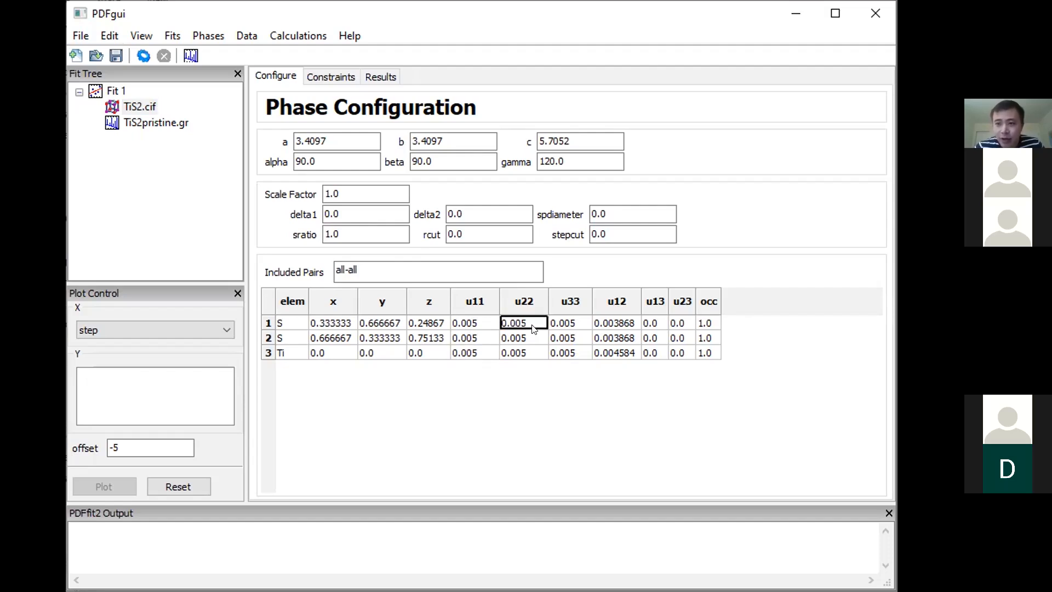
click(530, 340)
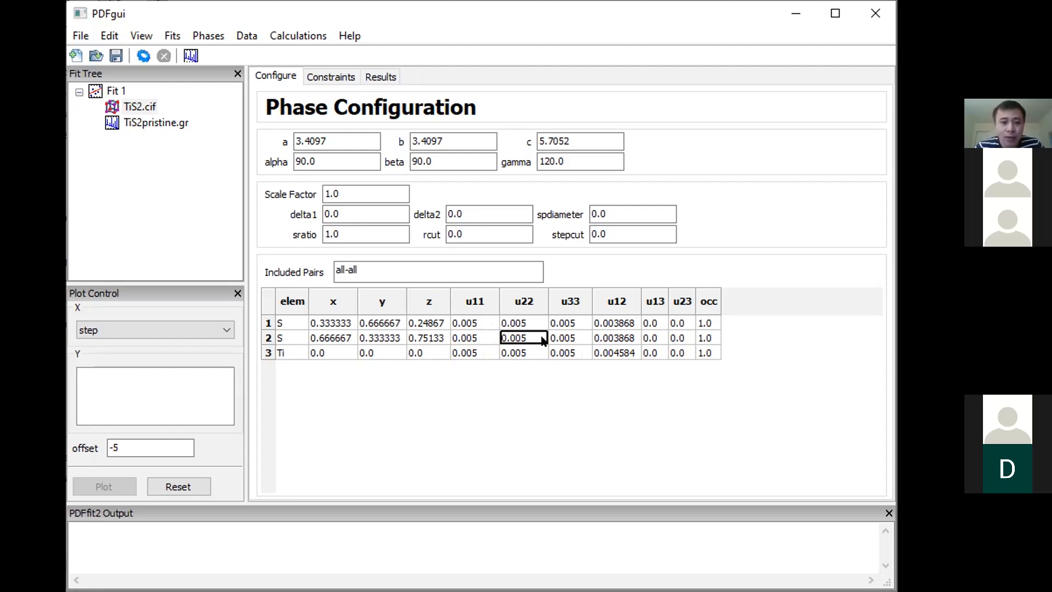
click(324, 355)
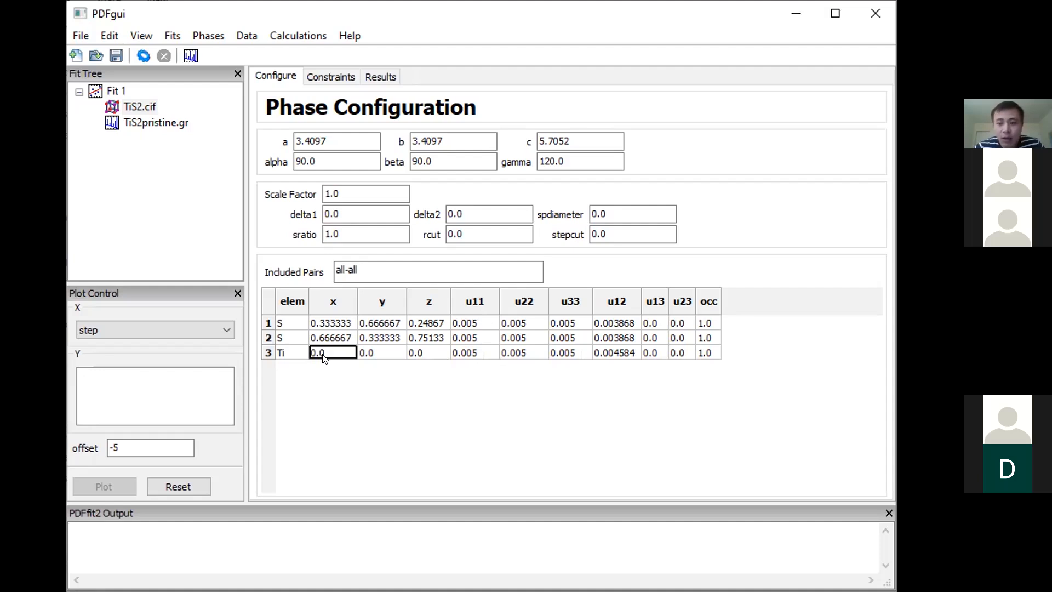
click(376, 354)
click(433, 355)
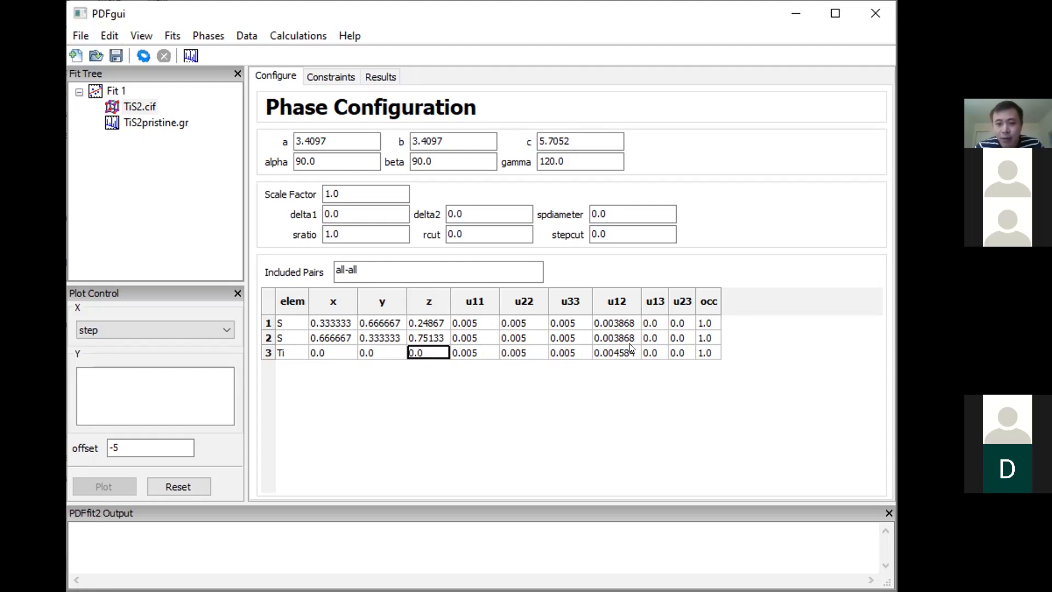
- Set u12, u13 and u23 of all three atoms in the TiS2.cif phase to 0
drag(602, 323, 670, 357)
text(0)
key(Return)
click(705, 352)
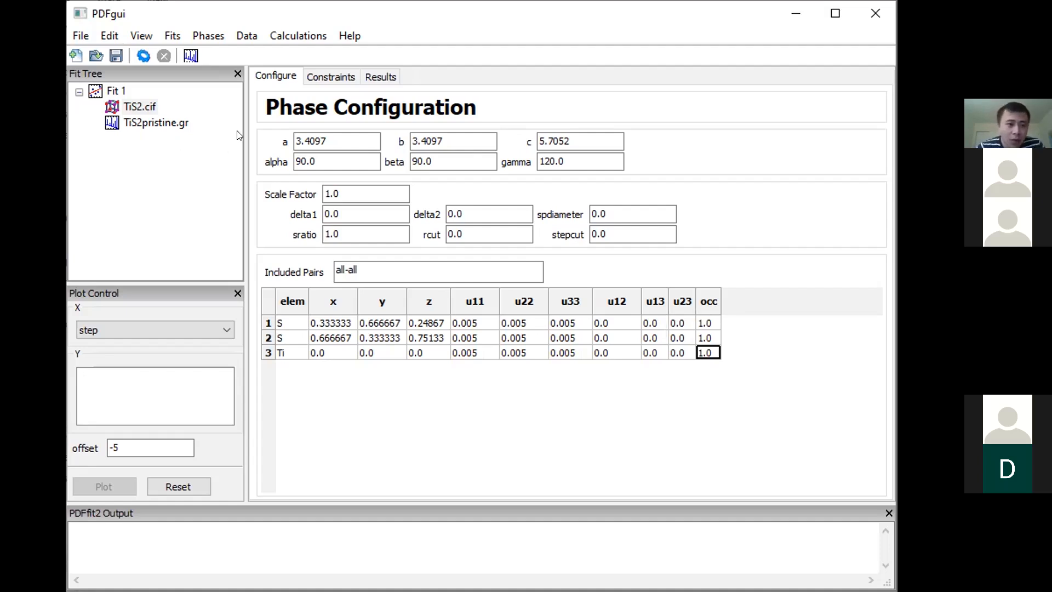
- Plot G against r for the TiS2pristine.gr data set and enlarge the plot window
mouse_move(477, 261)
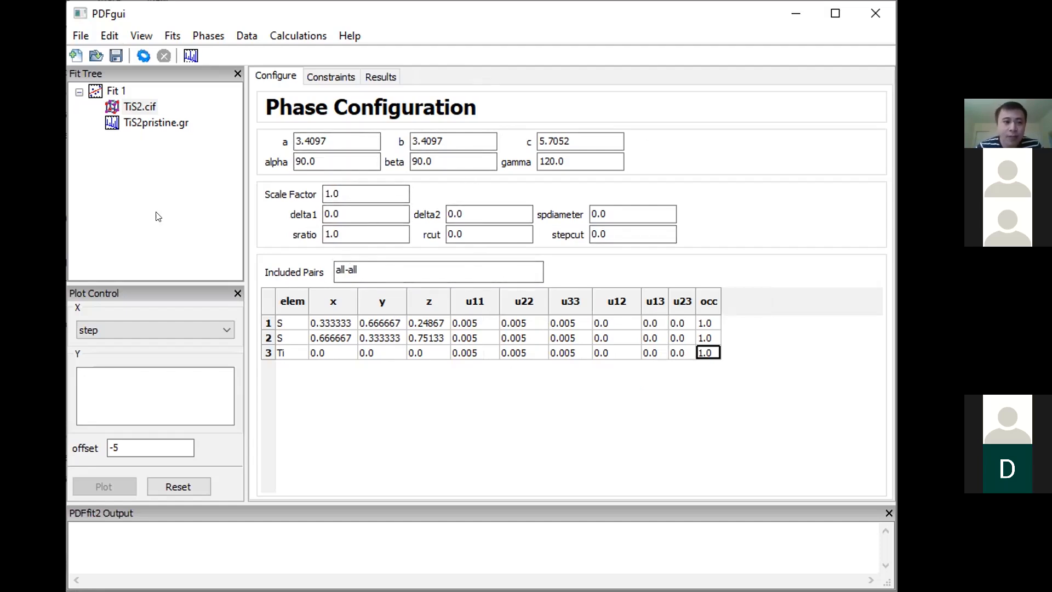
click(156, 123)
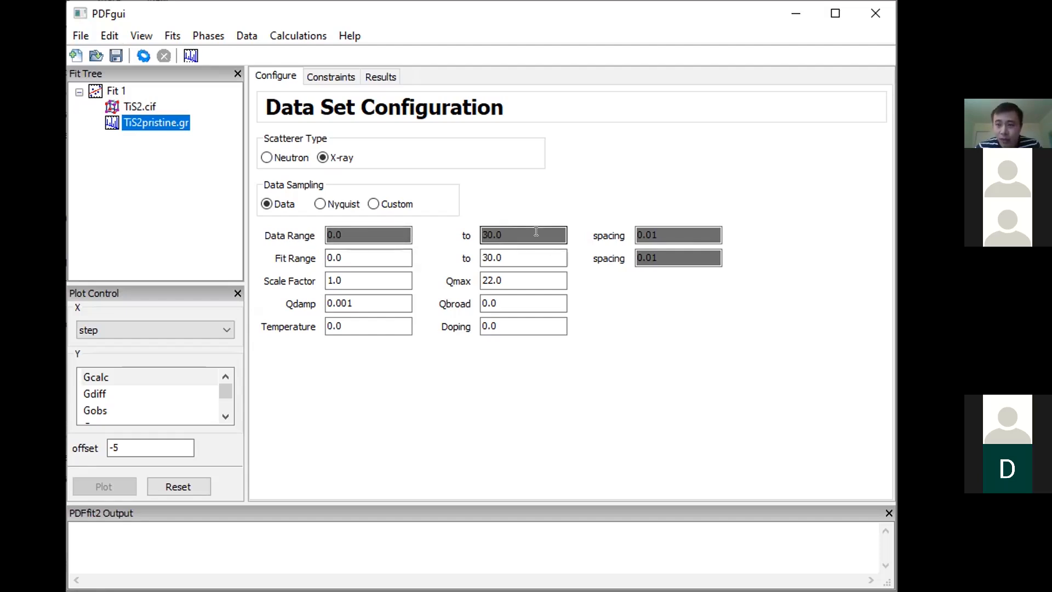
click(353, 251)
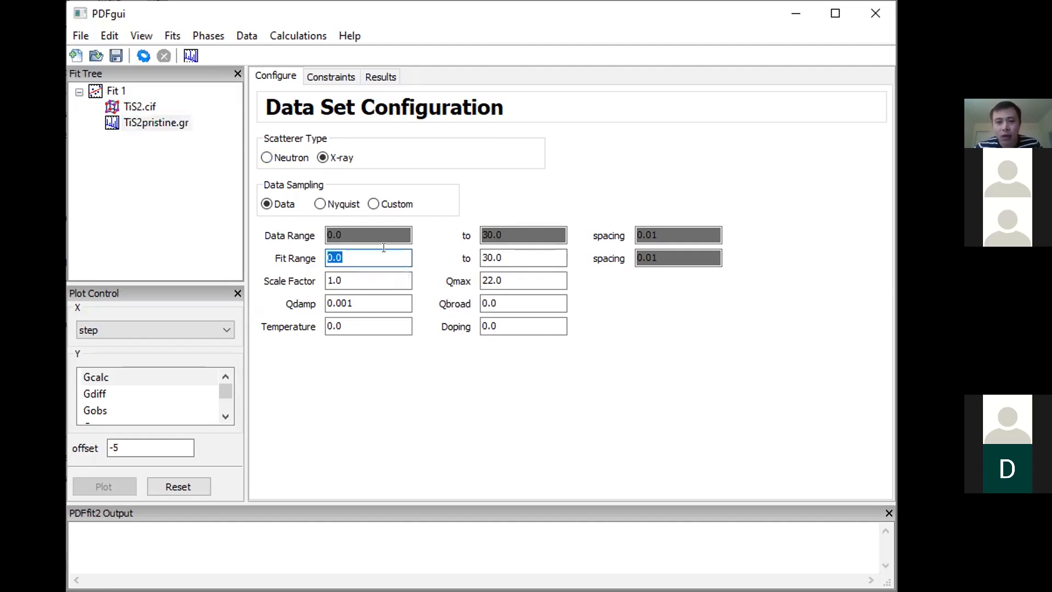
click(161, 122)
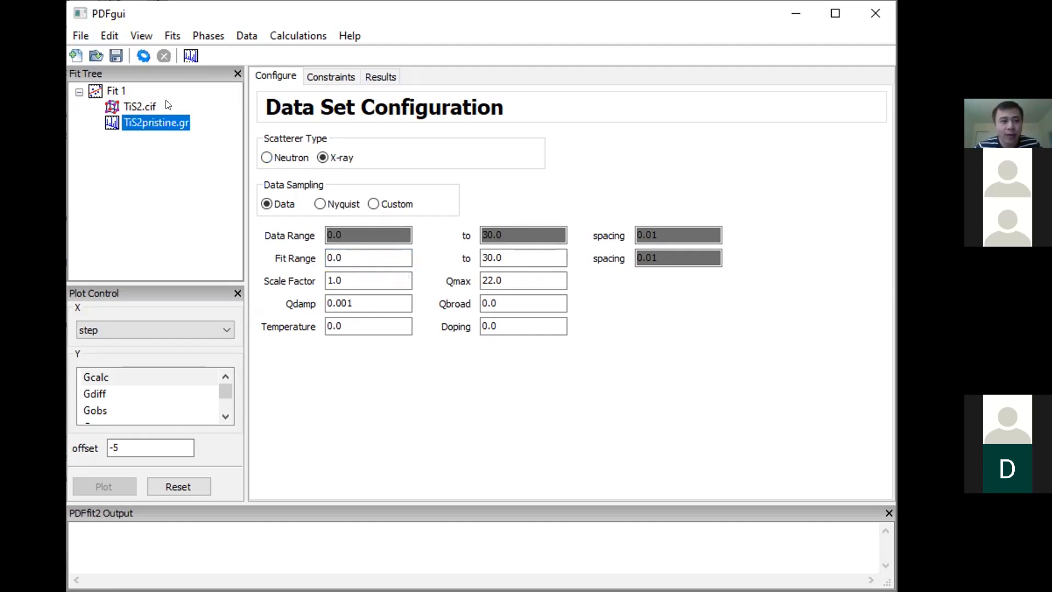
click(191, 56)
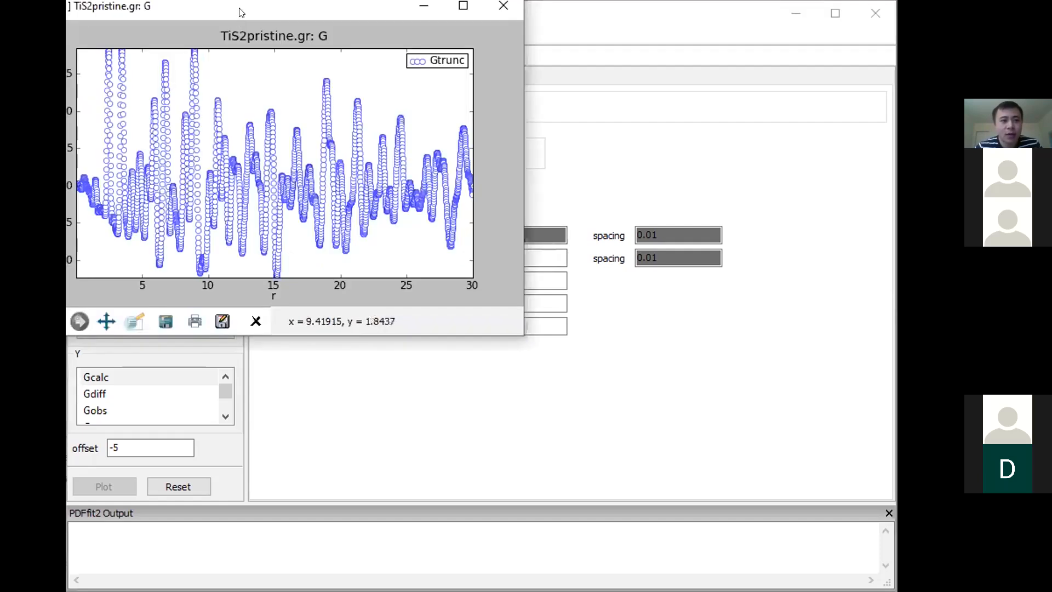
drag(269, 18, 464, 113)
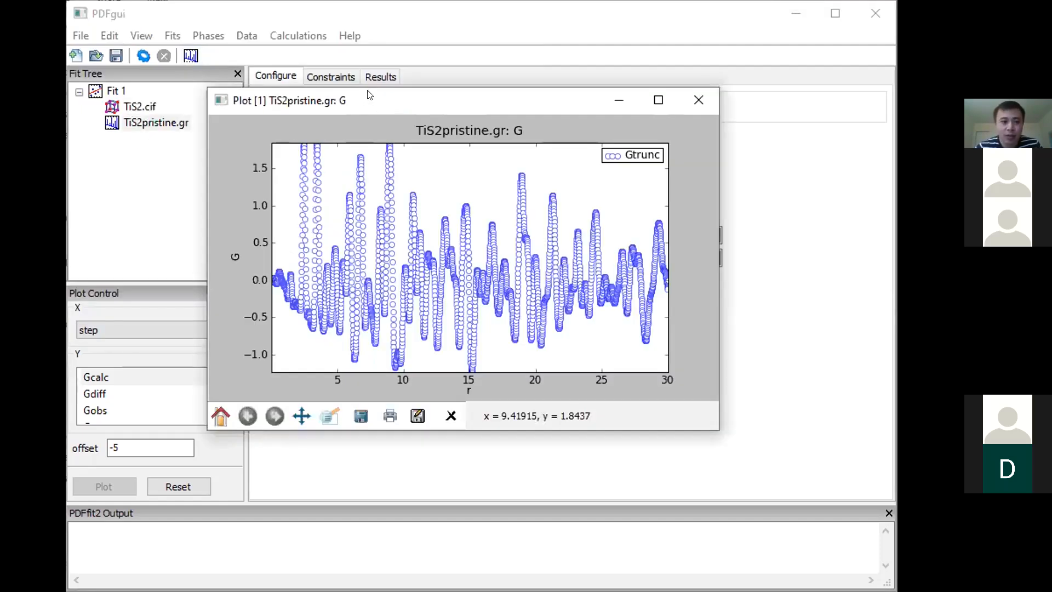
drag(369, 95, 277, 51)
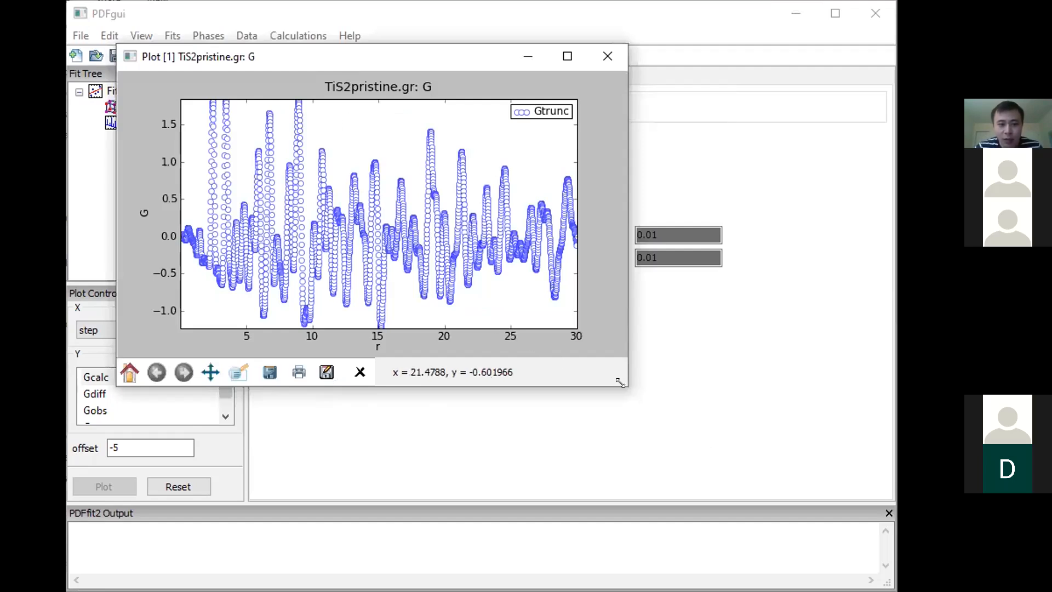
drag(620, 382, 747, 481)
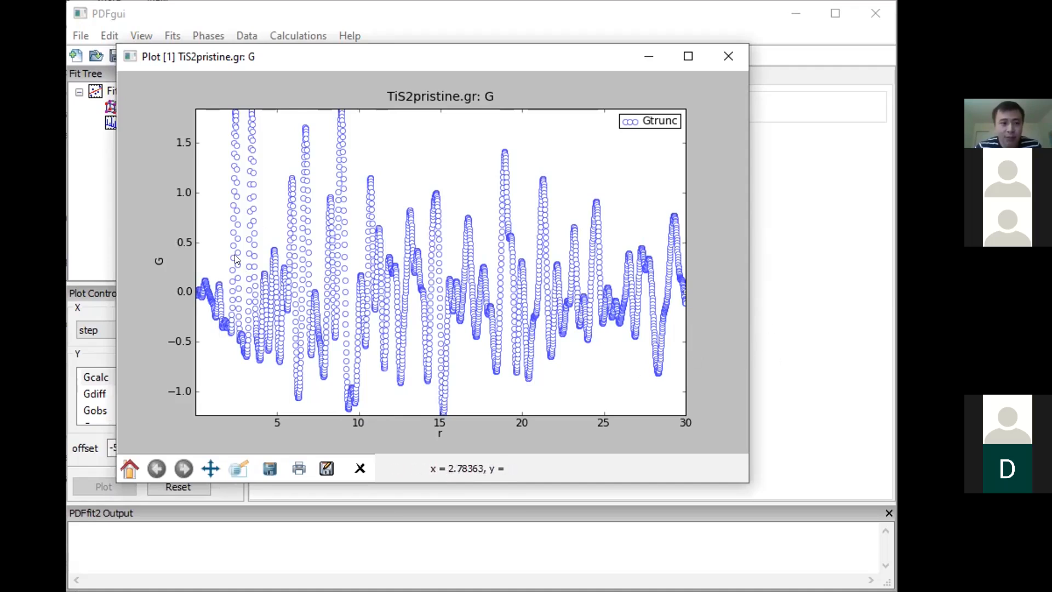
- Examine the low-r peaks of the plot from about 0 to 6, and close the plot
click(239, 468)
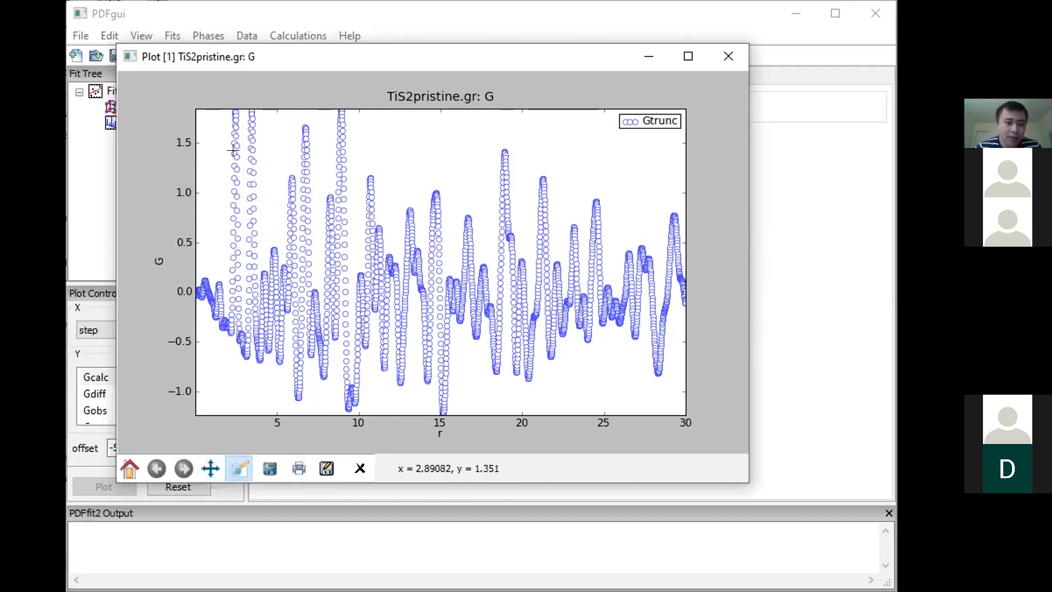
drag(197, 108, 295, 411)
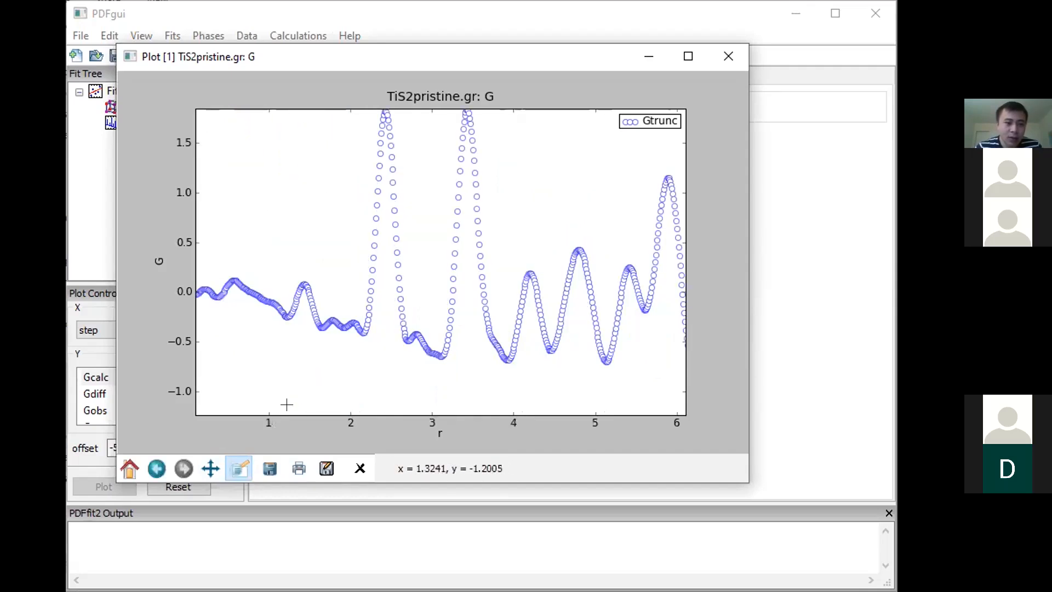
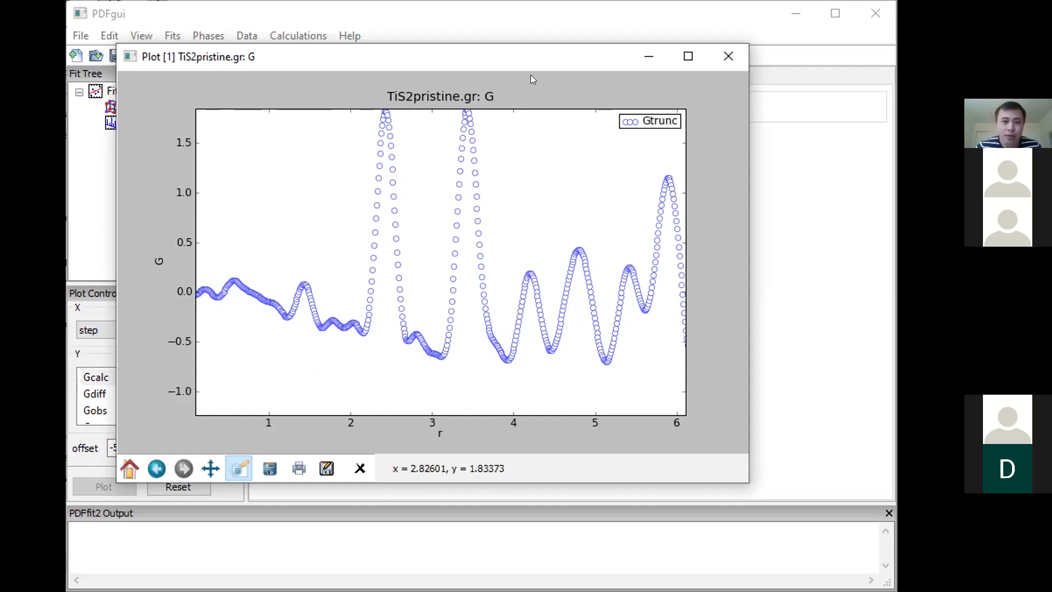
click(728, 56)
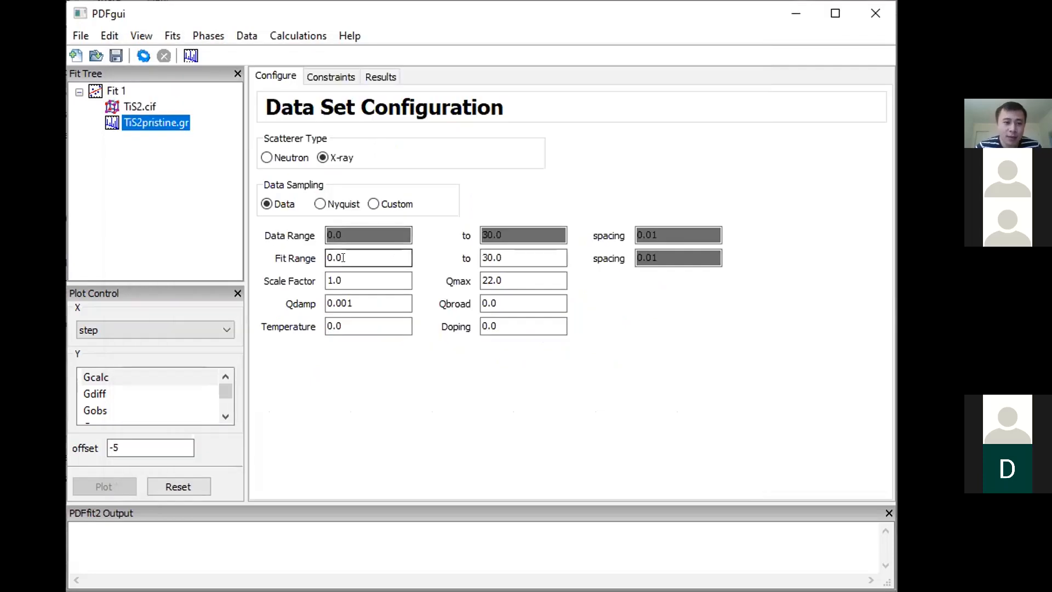
- Set the lower limit of the TiS2pristine.gr fit range to 2
drag(339, 257, 280, 258)
text(2)
key(Tab)
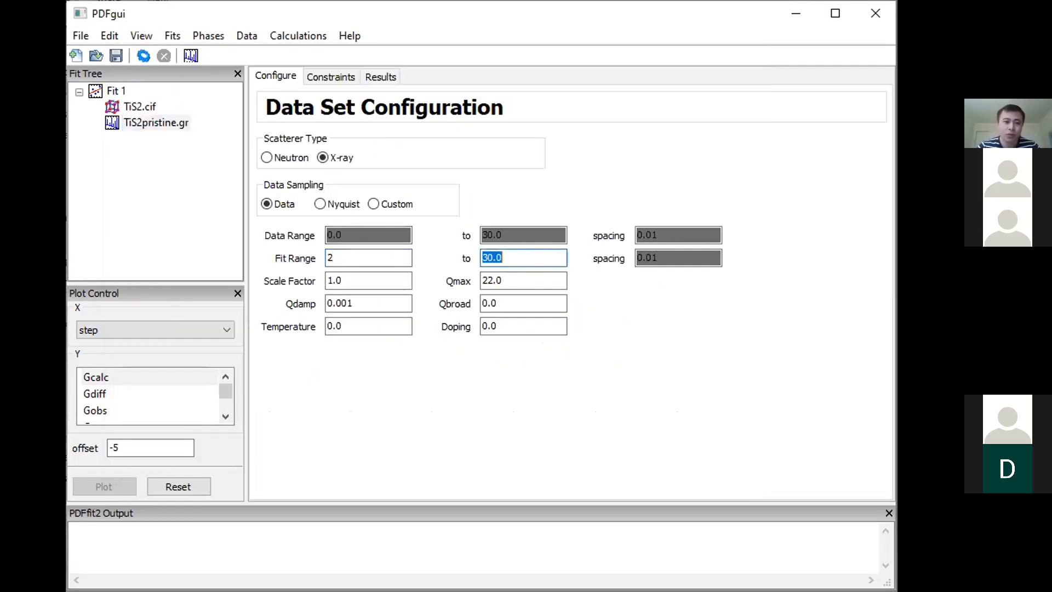
- Replot TiS2pristine.gr, examine the start of the curve from r = 2 to about 6, and return to the data set configuration
click(192, 56)
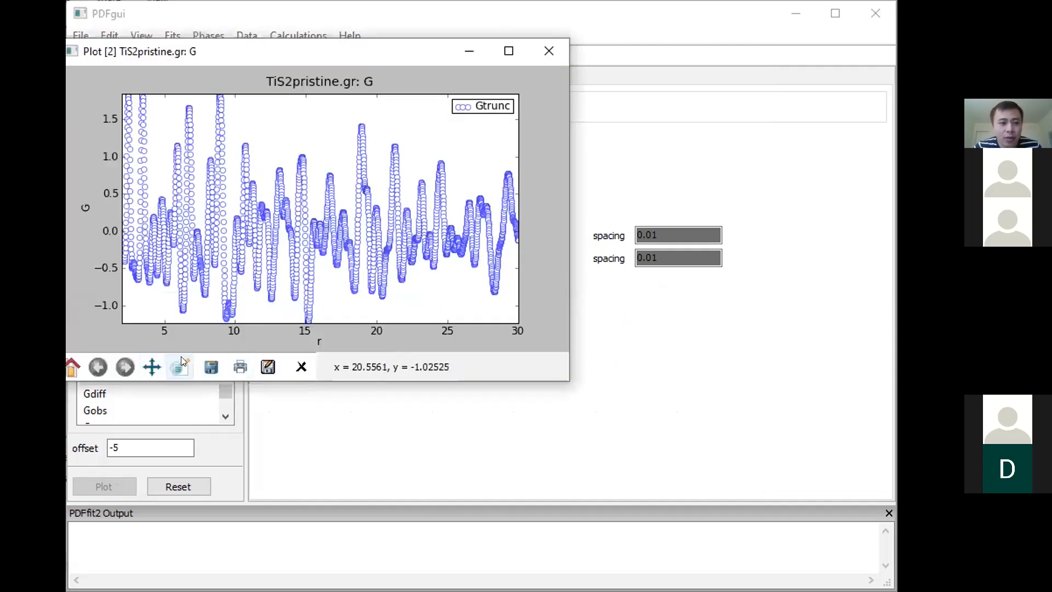
drag(116, 305, 171, 85)
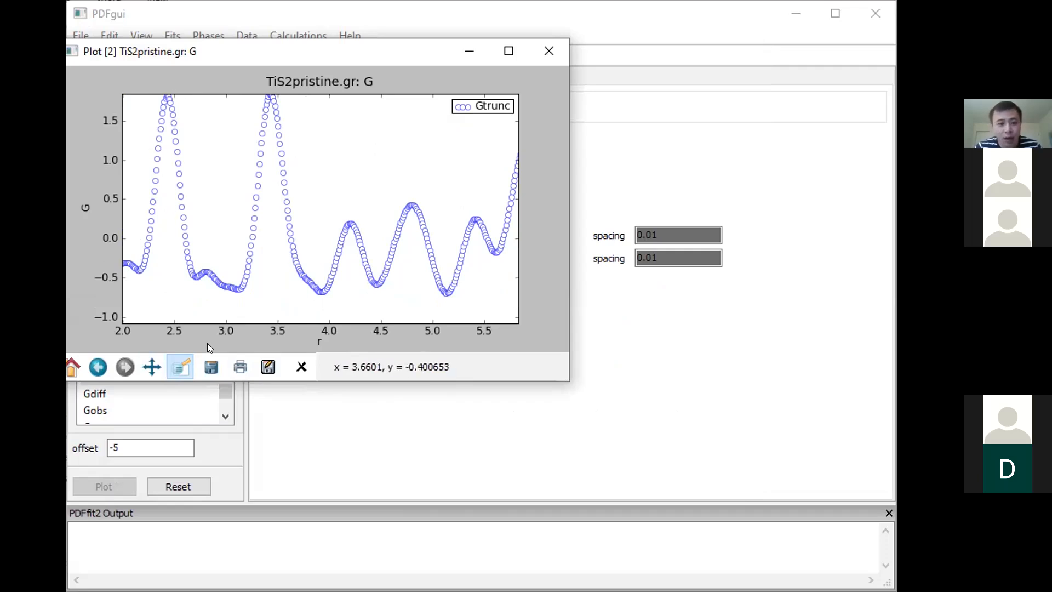
click(98, 365)
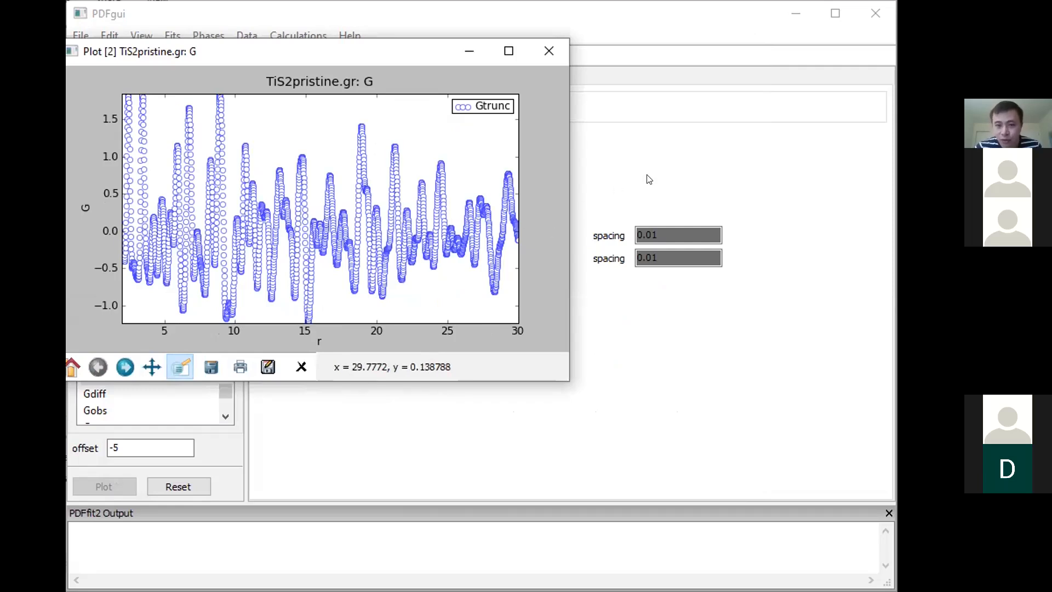
click(574, 175)
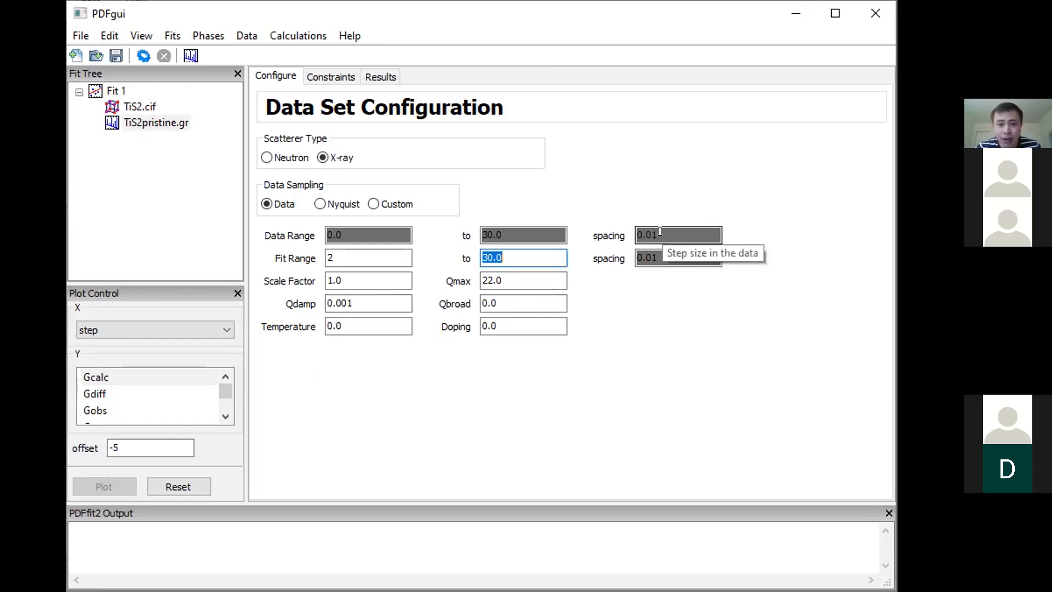
- Review the scale factor, Qmax, Qdamp and Qbroad settings of the TiS2pristine.gr data set
click(385, 278)
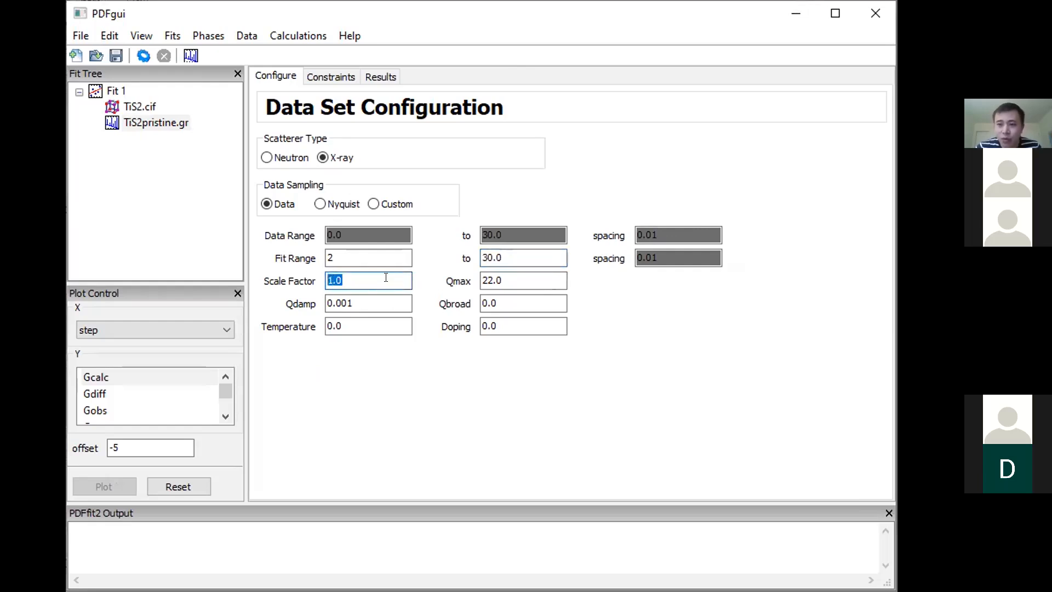
click(508, 277)
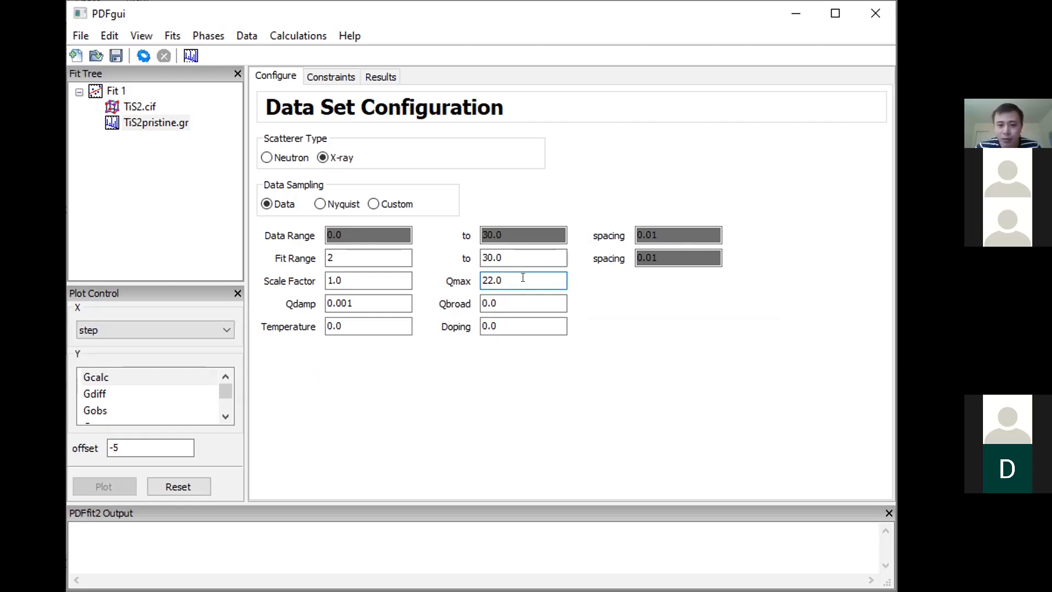
double_click(511, 274)
click(510, 275)
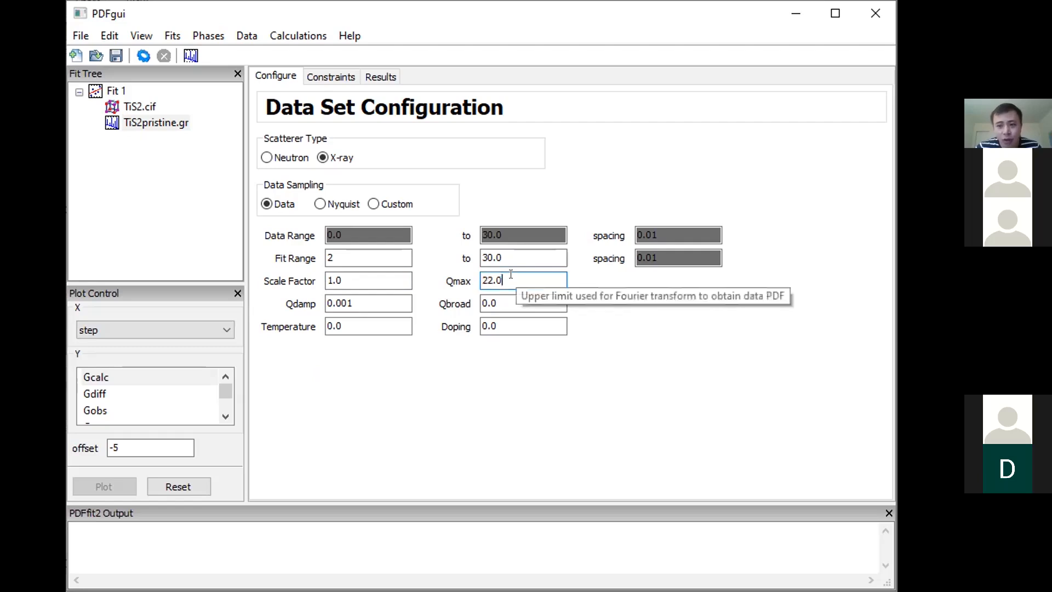
click(382, 303)
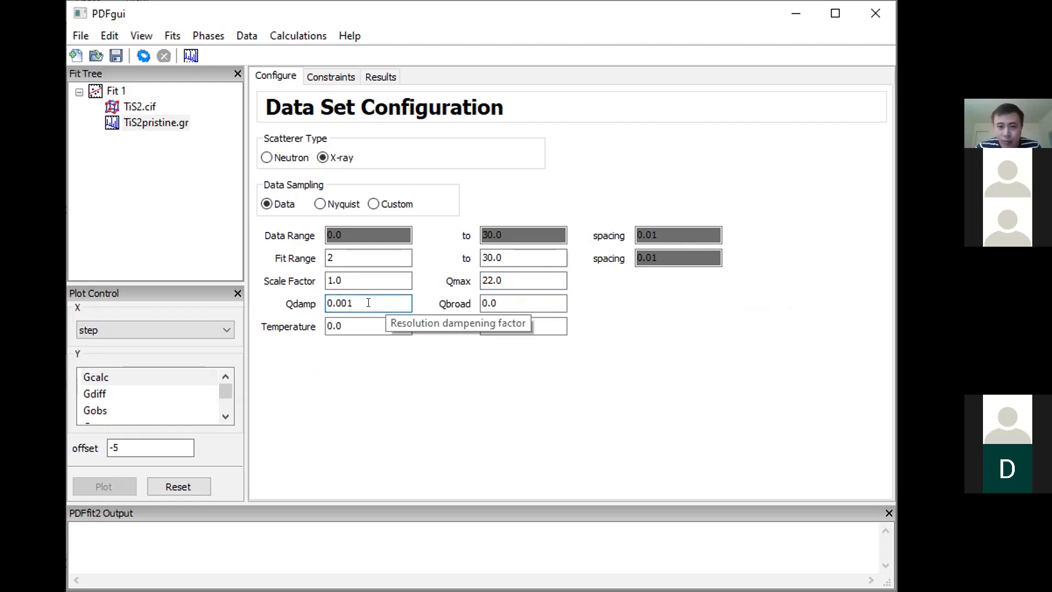
click(505, 300)
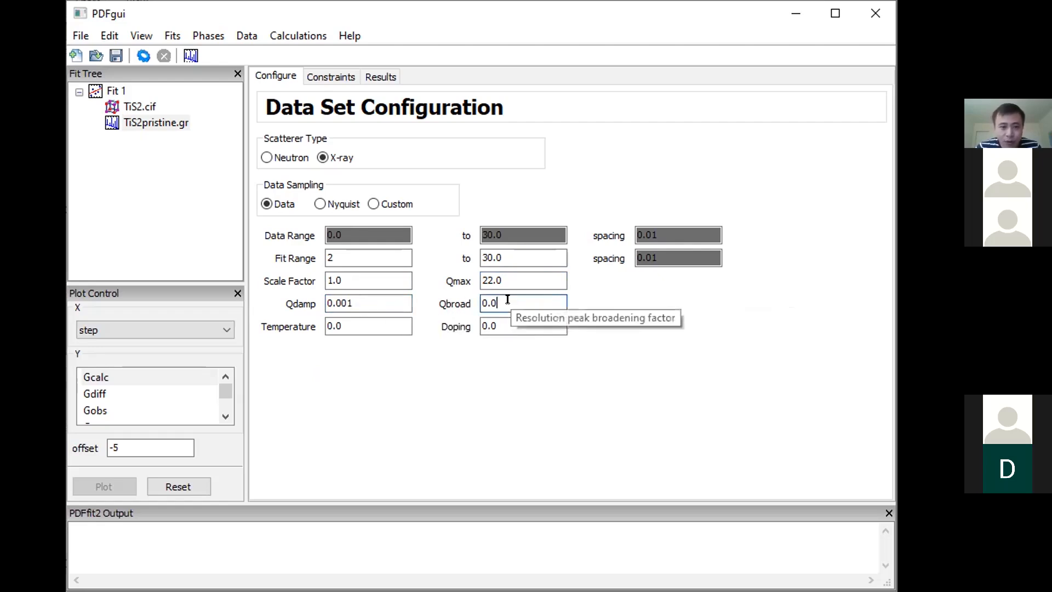
- Review the temperature, doping, Qdamp and Qbroad settings of the TiS2pristine.gr data set
click(365, 327)
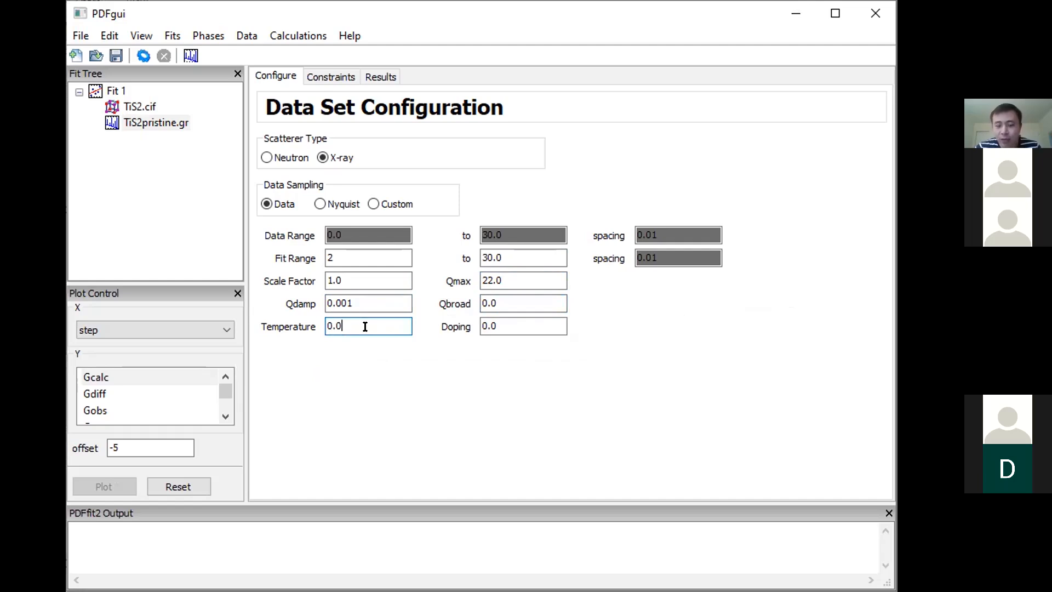
drag(346, 326, 322, 332)
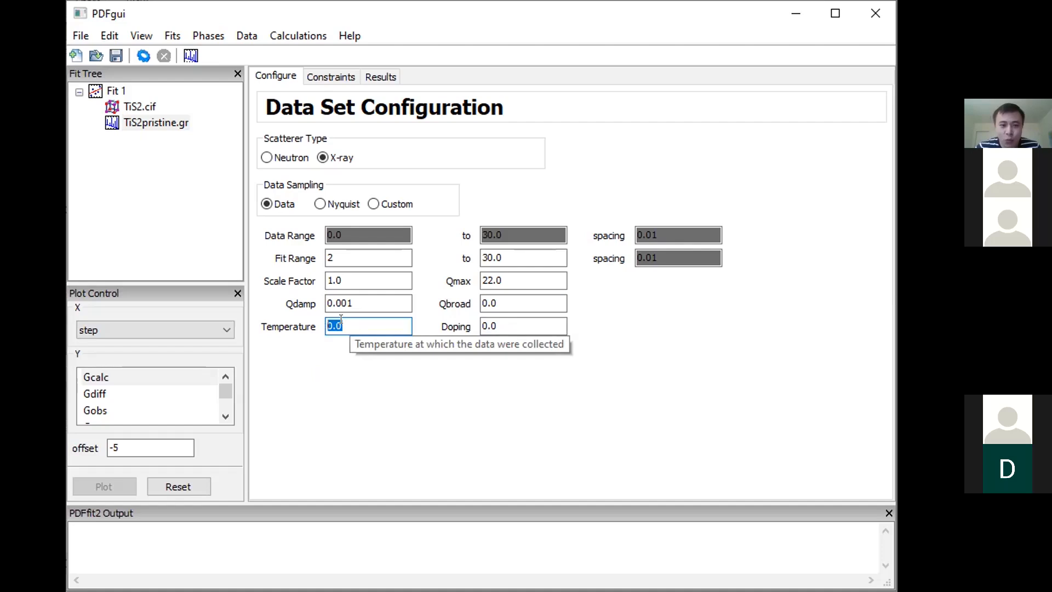
click(508, 326)
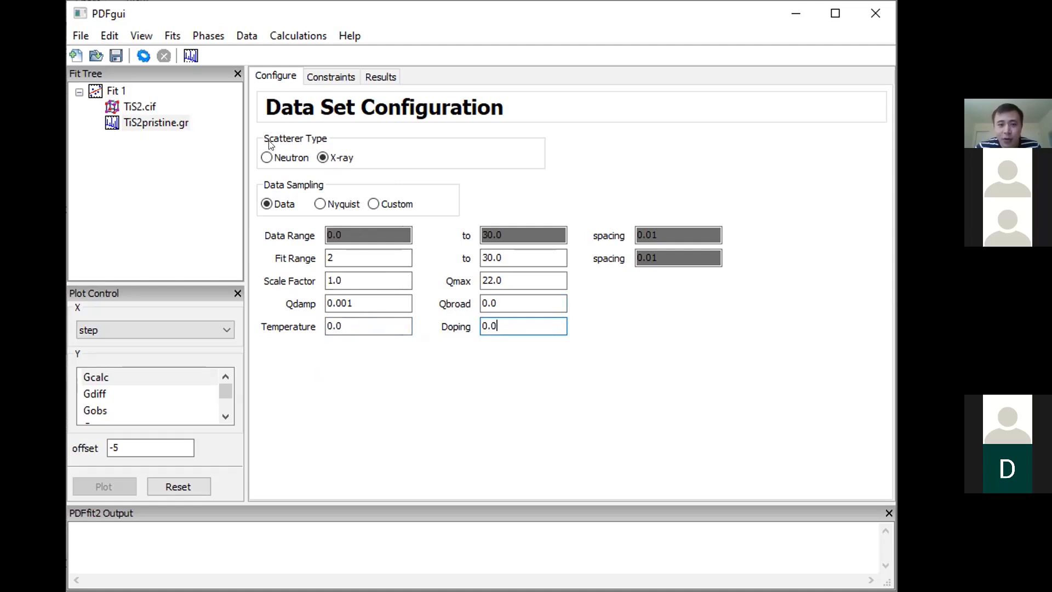
drag(509, 317, 480, 320)
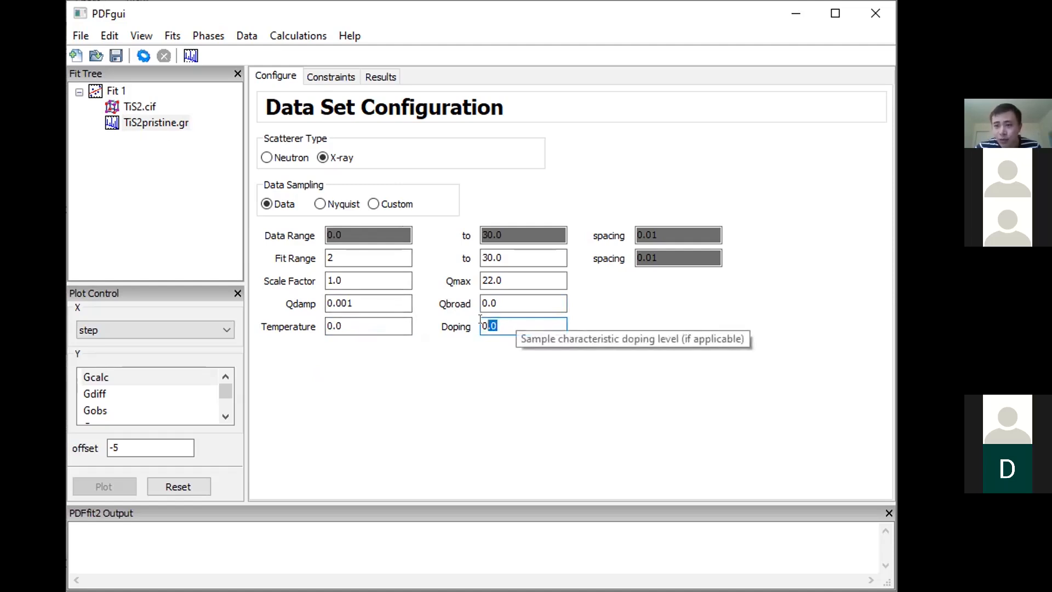
click(509, 320)
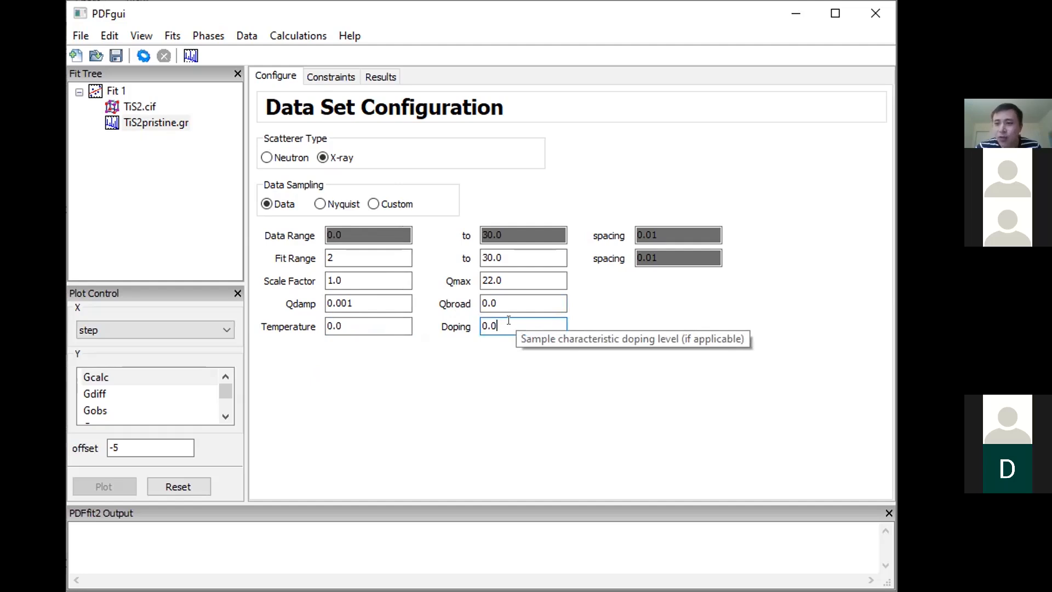
double_click(510, 320)
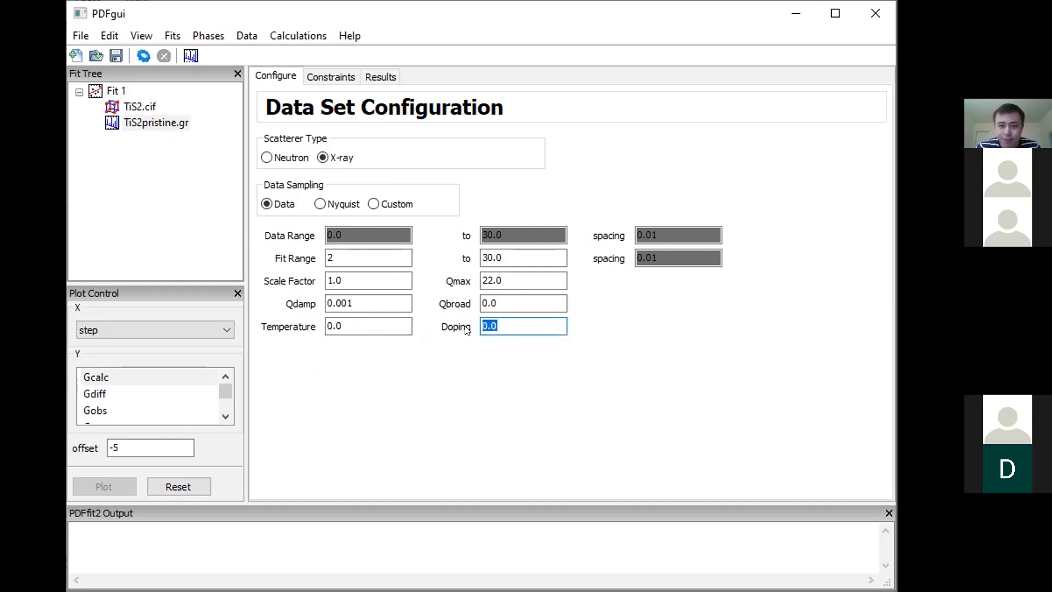
click(520, 304)
drag(386, 303, 327, 292)
click(498, 296)
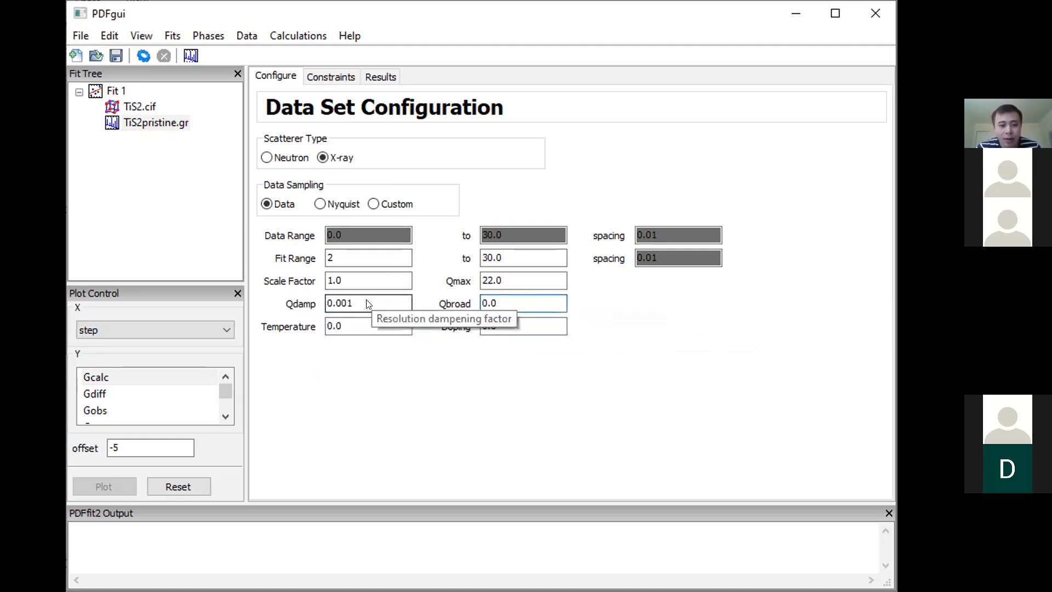
- Examine the TiS2pristine.gr G plot over the range up to r = 30, and return to the data set configuration
key(alt+Tab)
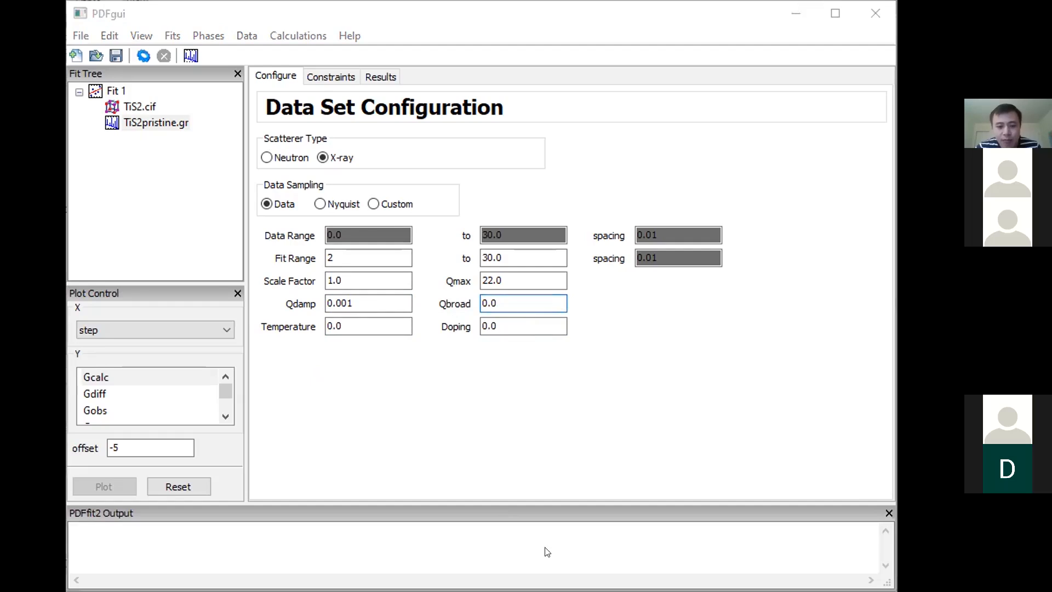
click(404, 380)
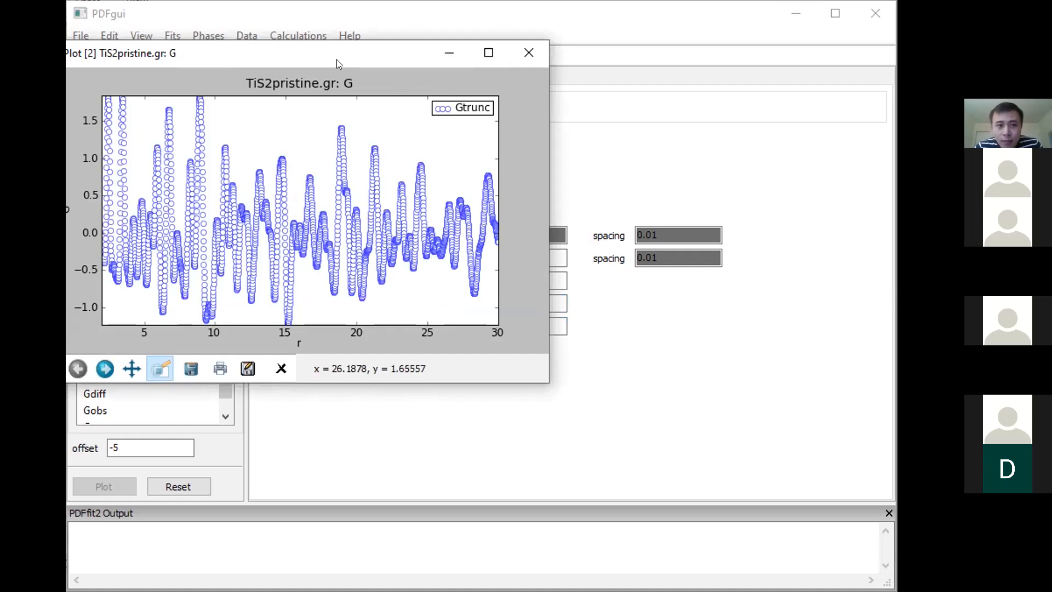
drag(333, 52, 406, 65)
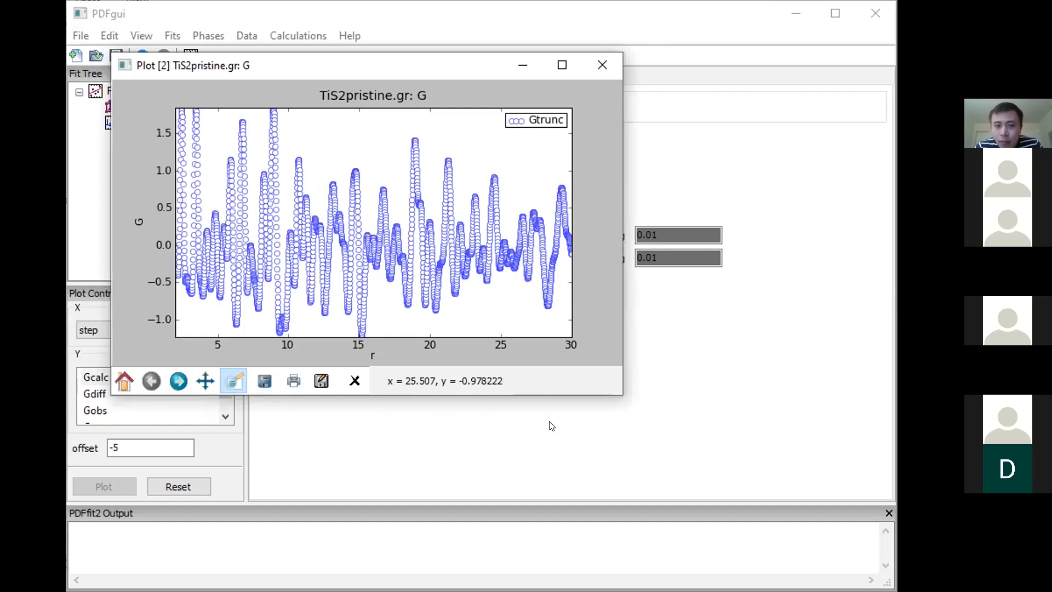
click(533, 414)
- Set the doping level of the TiS2pristine.gr data set to 0.1
click(505, 326)
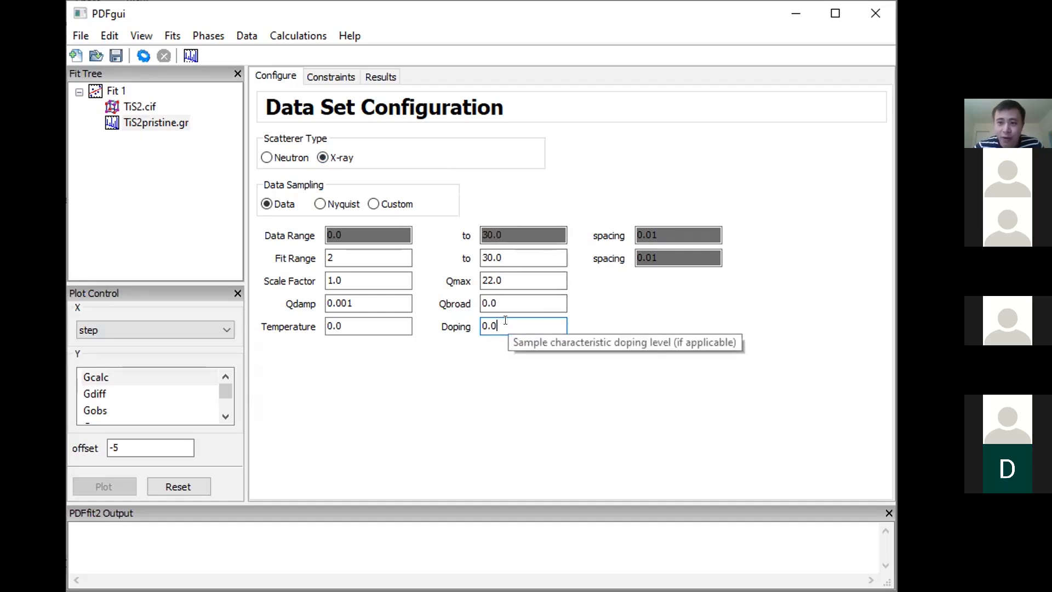
key(BackSpace)
text(1)
key(Tab)
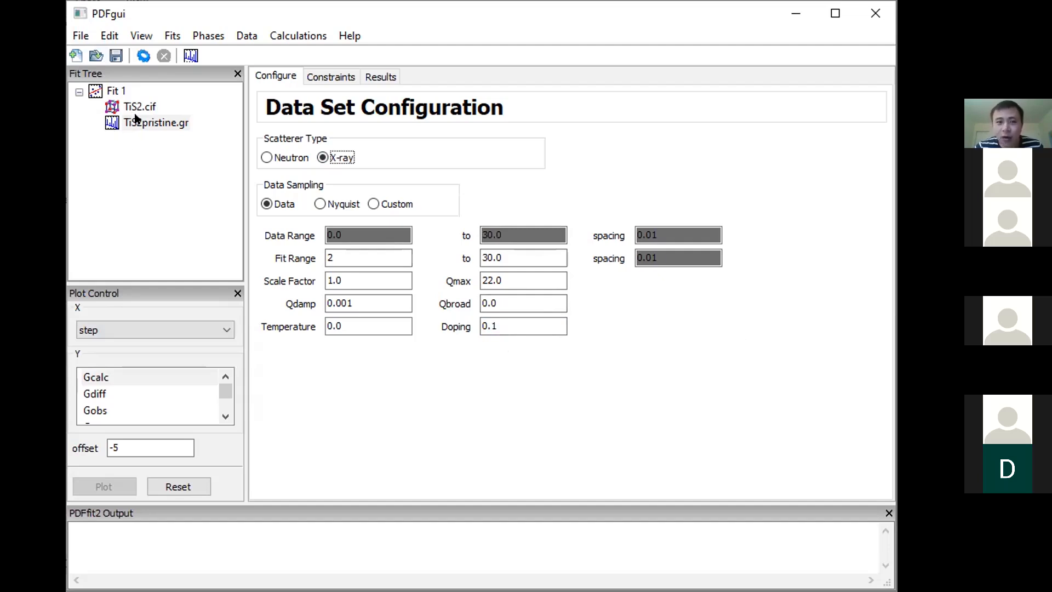
- Check the doping, temperature, Qbroad and Qdamp fields of the data set again
click(526, 321)
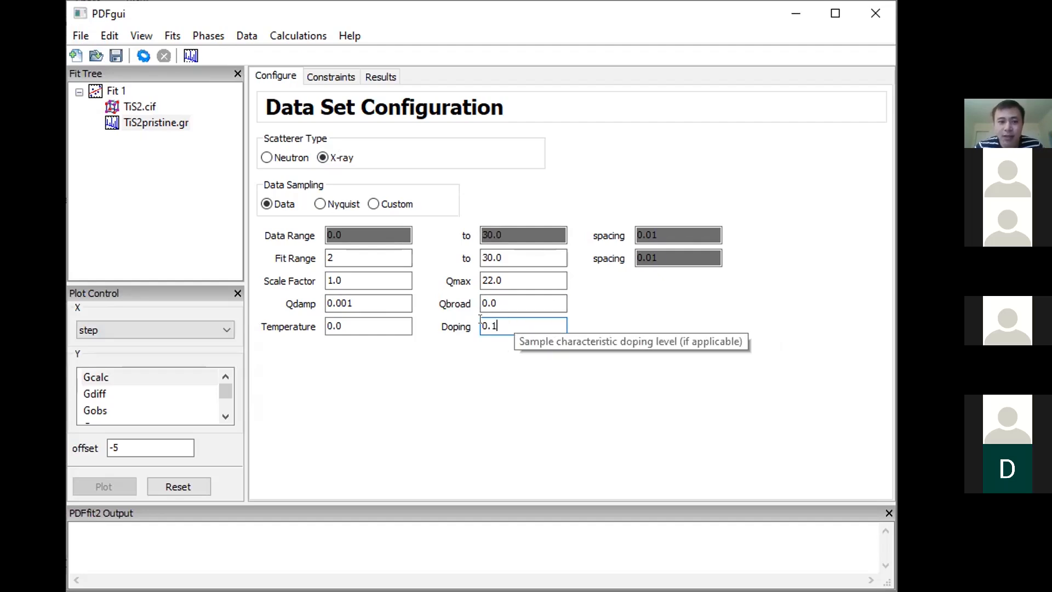
click(366, 320)
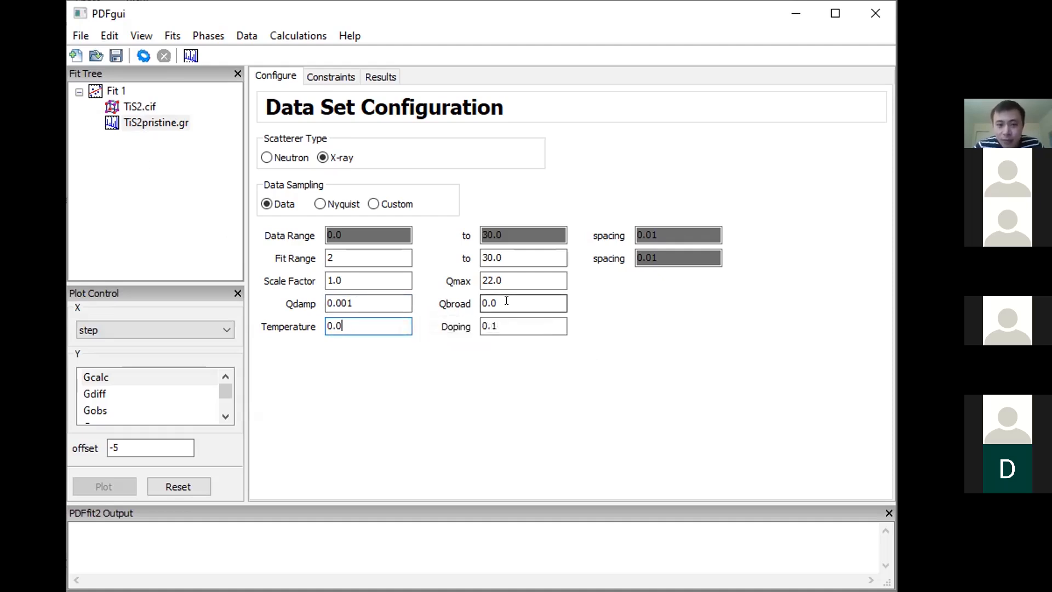
mouse_move(506, 301)
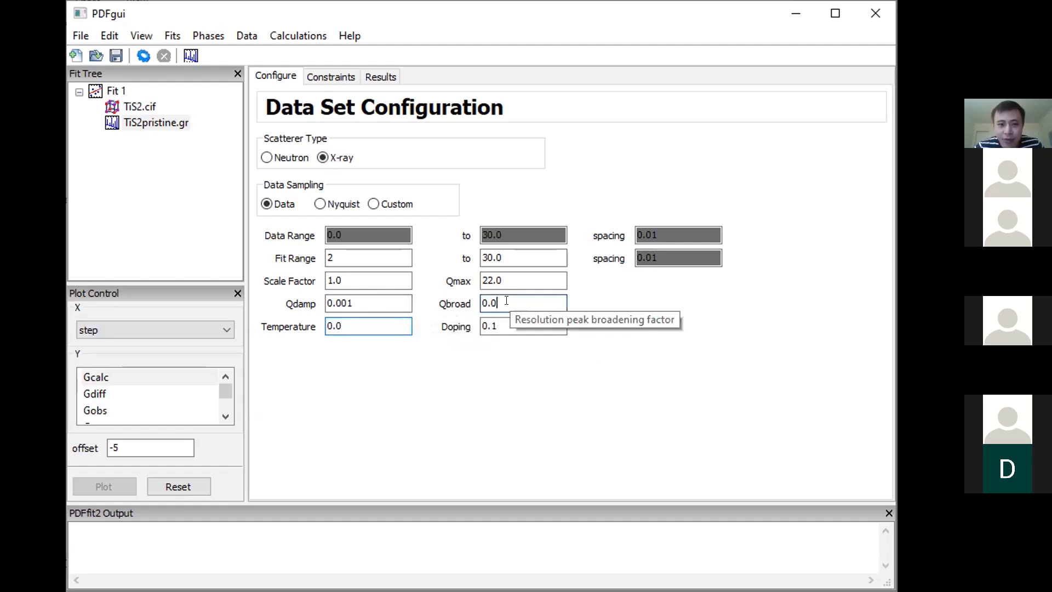
click(493, 324)
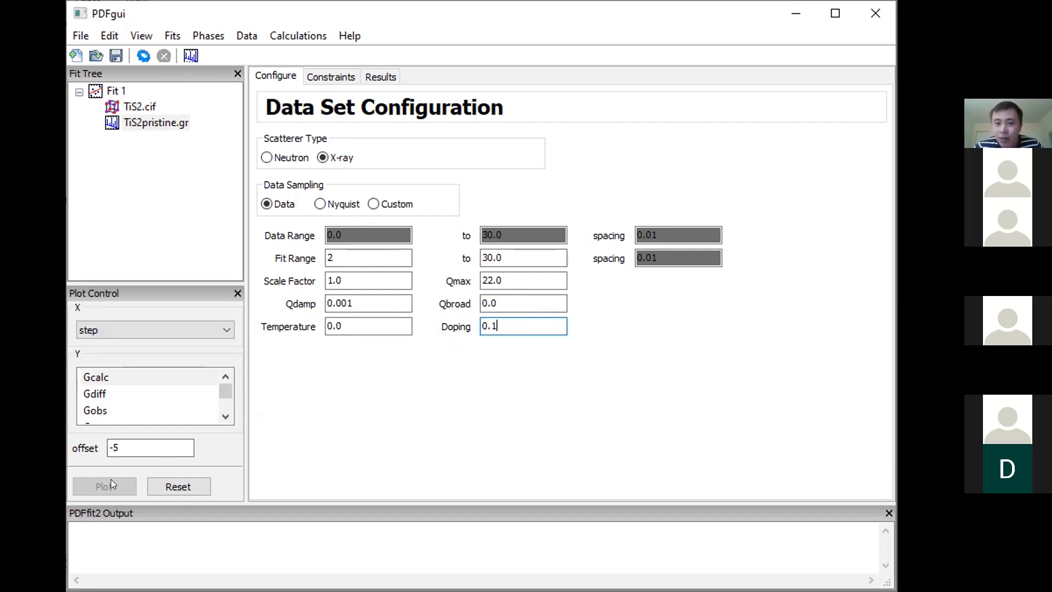
click(508, 309)
click(383, 308)
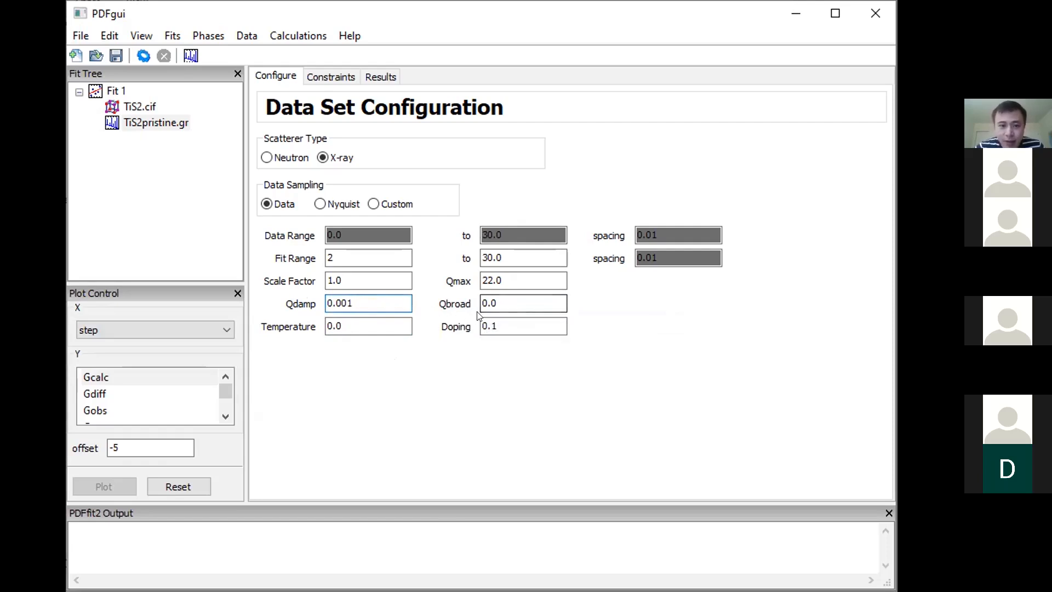
- Compare the peak heights and widths along the TiS2pristine.gr G curve, and return to the data set configuration
click(542, 590)
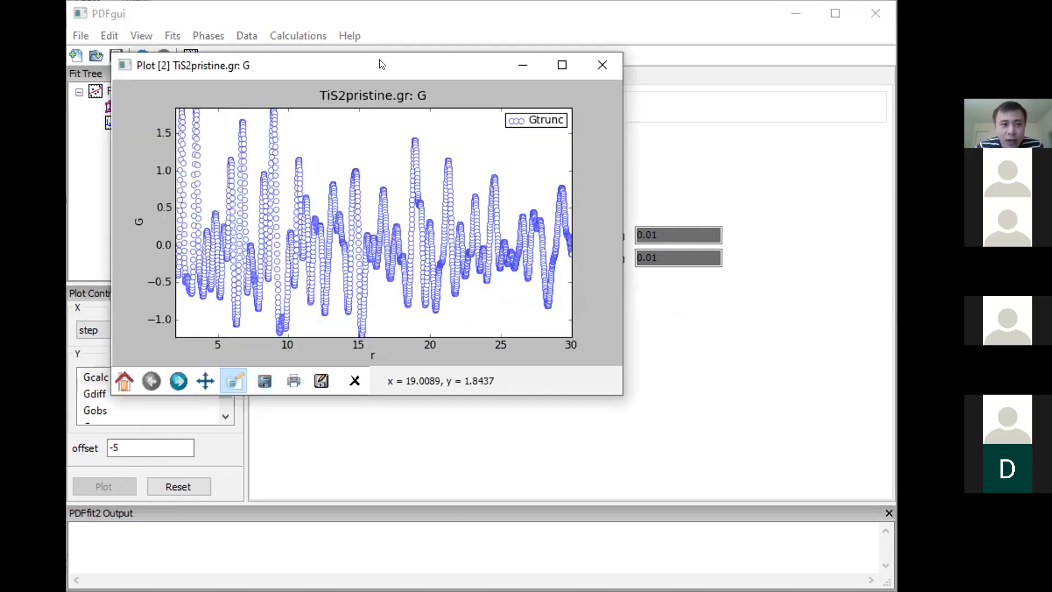
drag(381, 64, 372, 61)
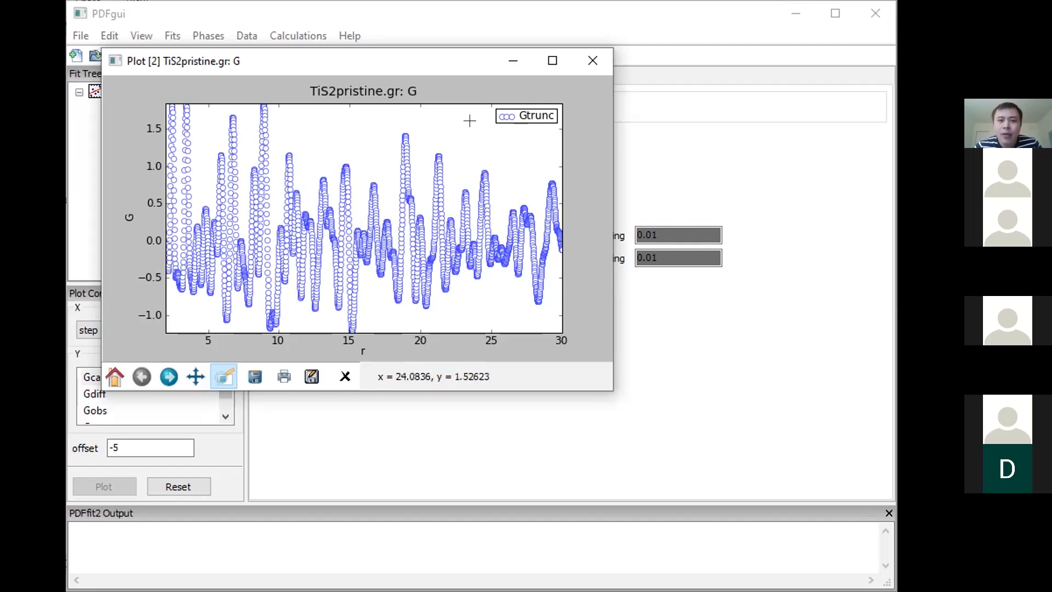
click(557, 25)
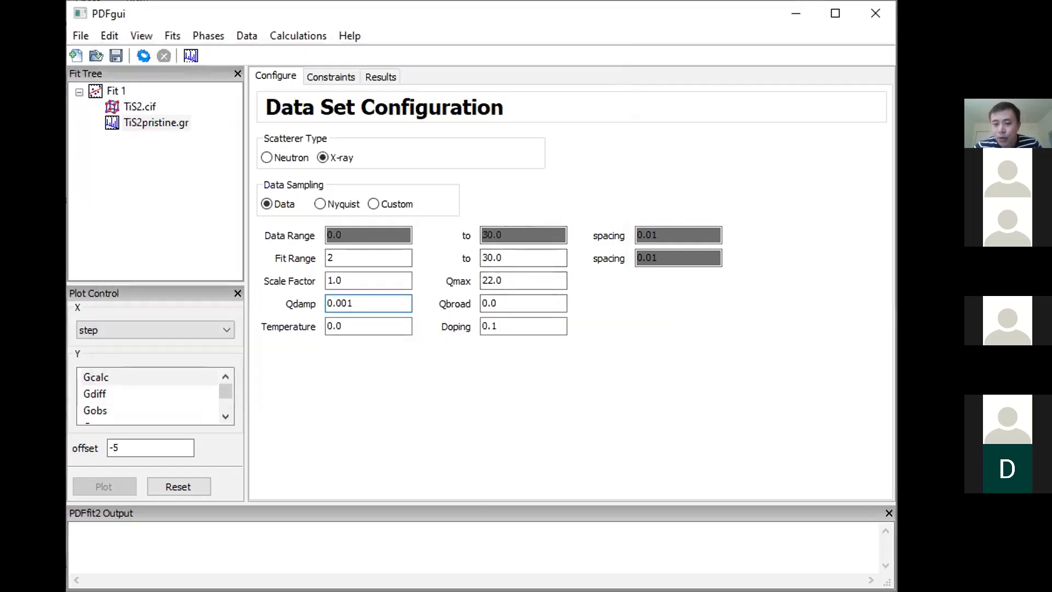
key(alt+Tab)
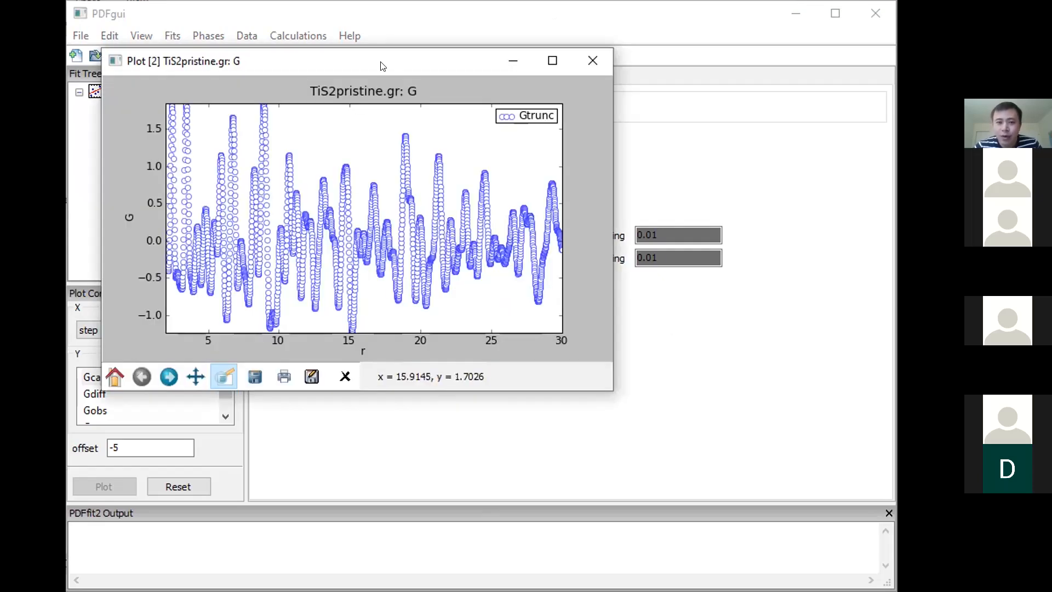
drag(338, 68, 285, 71)
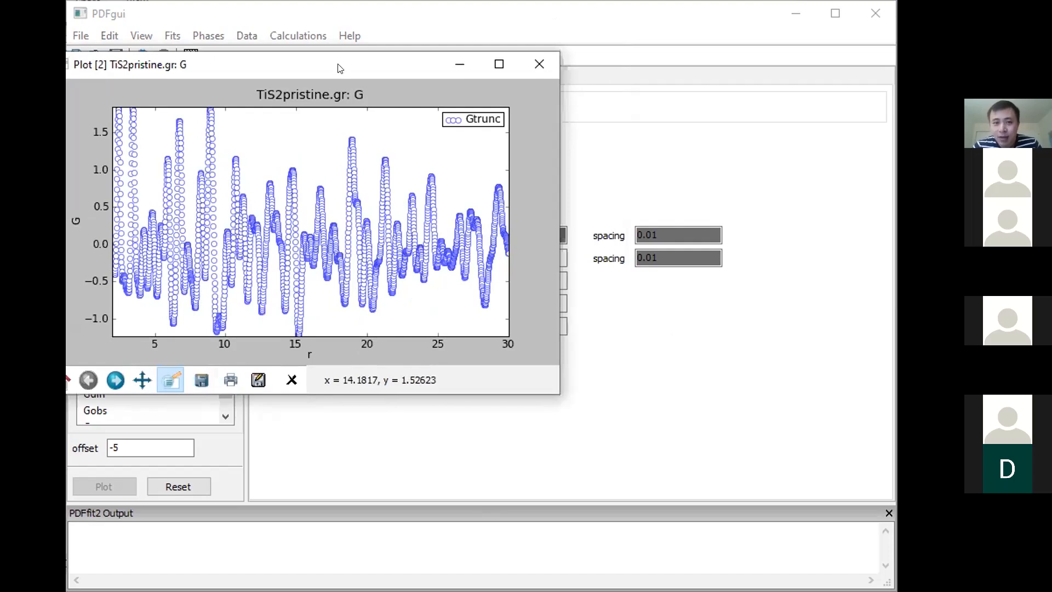
drag(336, 68, 352, 75)
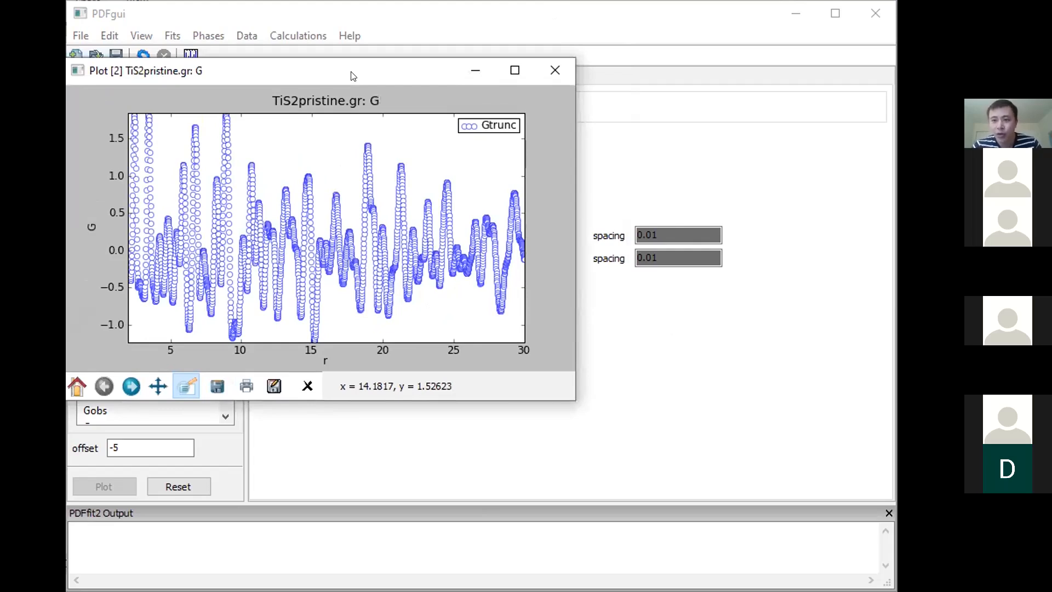
click(644, 149)
- Inspect the Qbroad resolution peak broadening factor of the TiS2pristine.gr data set
click(512, 302)
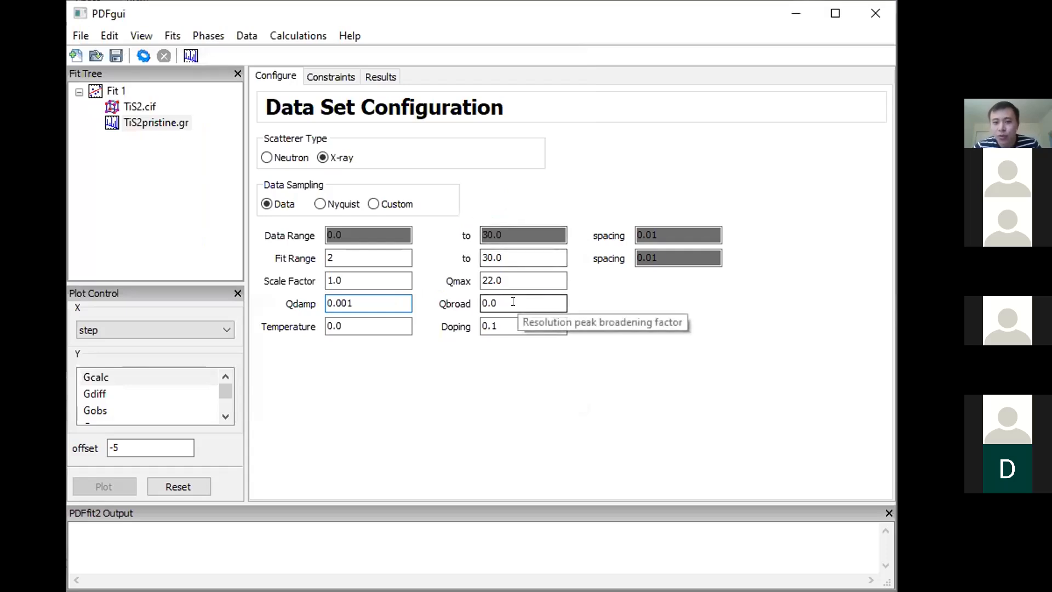
drag(494, 302, 466, 303)
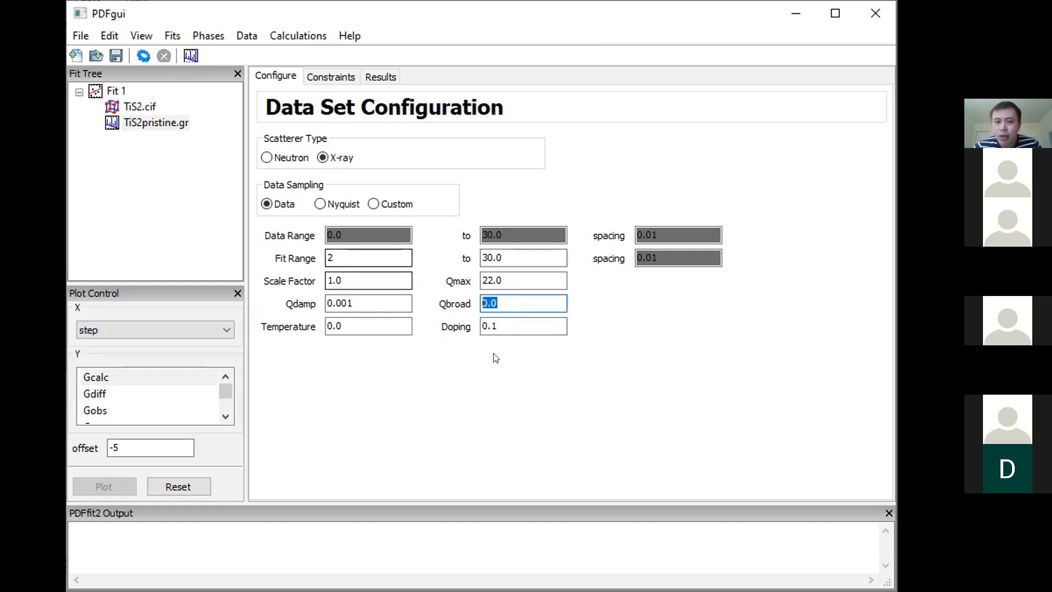
click(532, 301)
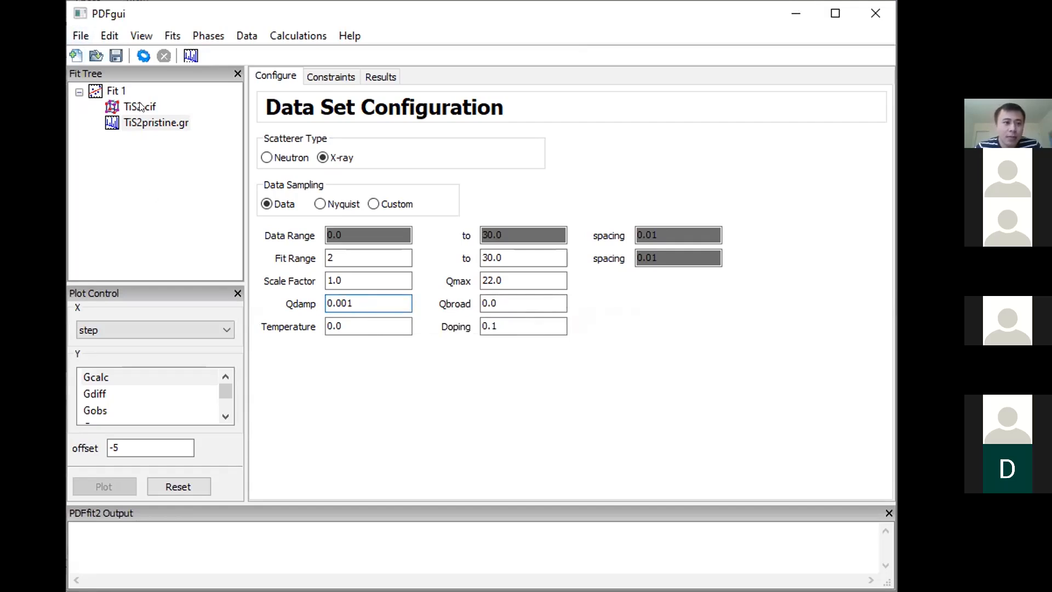
- Close the current project and add a new fit to an empty PDFgui project
click(882, 13)
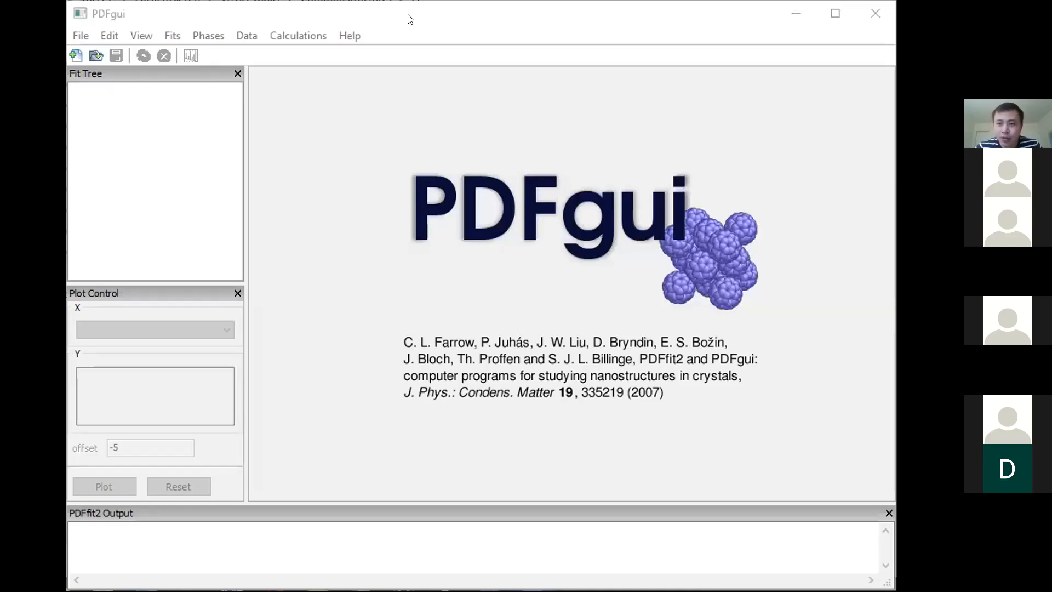
right_click(90, 90)
click(137, 84)
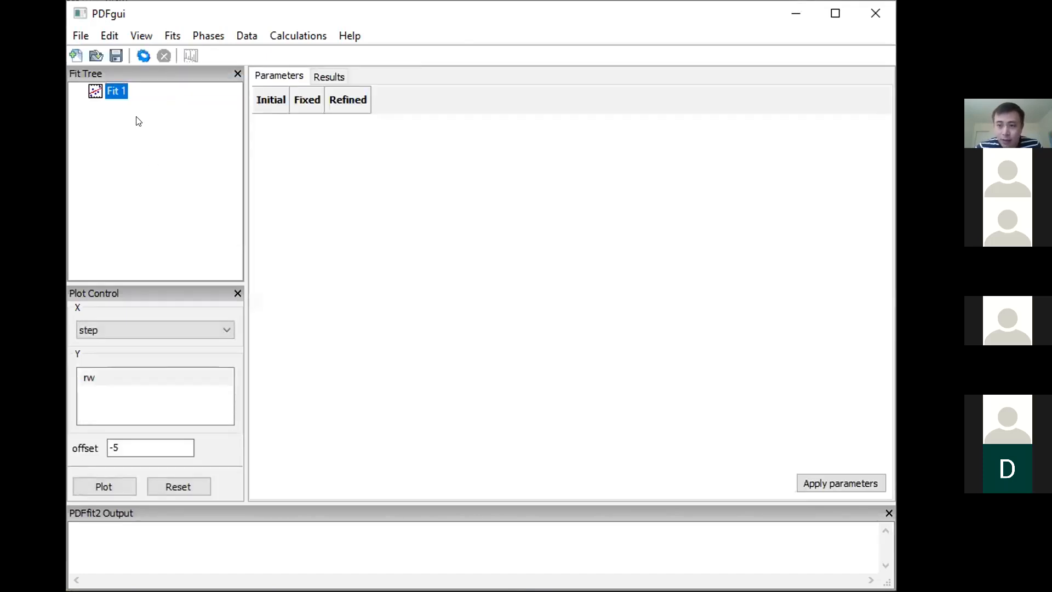
- Insert a phase into Fit 1 as a structure created from scratch, and open its lattice parameter a for editing
right_click(110, 86)
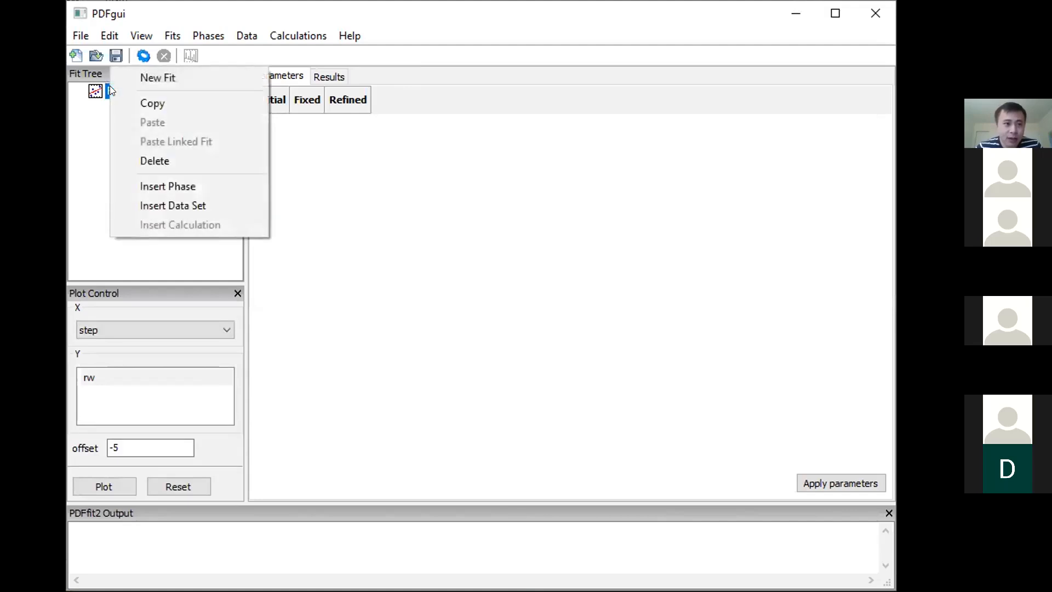
click(166, 186)
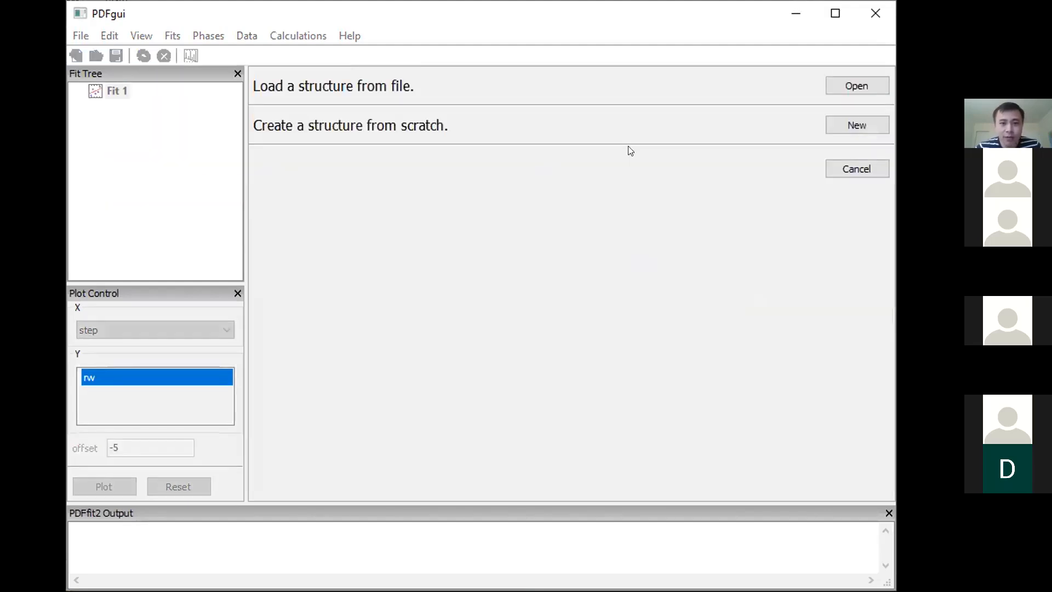
click(856, 87)
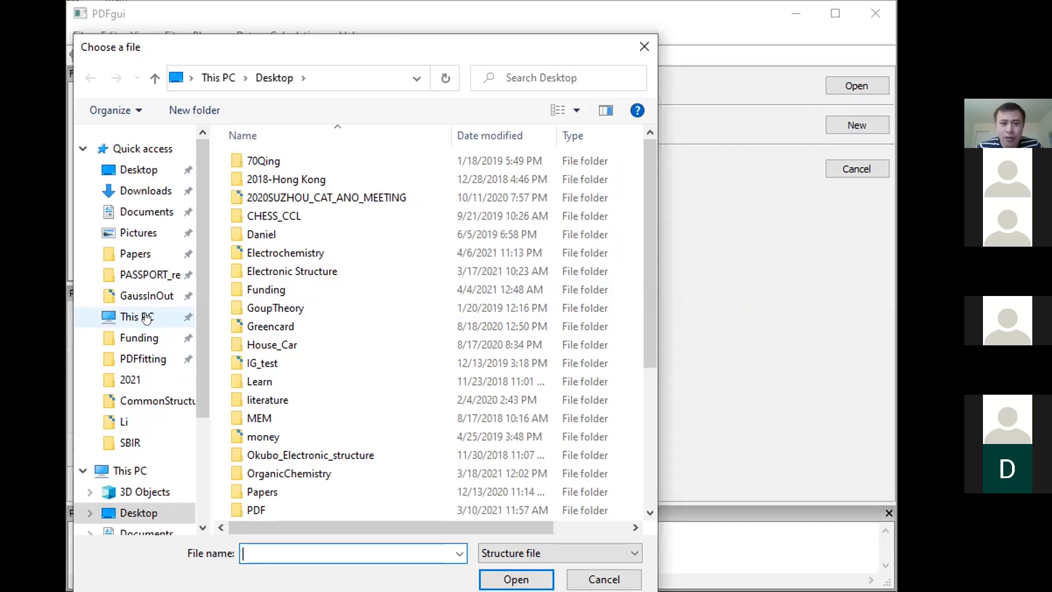
click(604, 579)
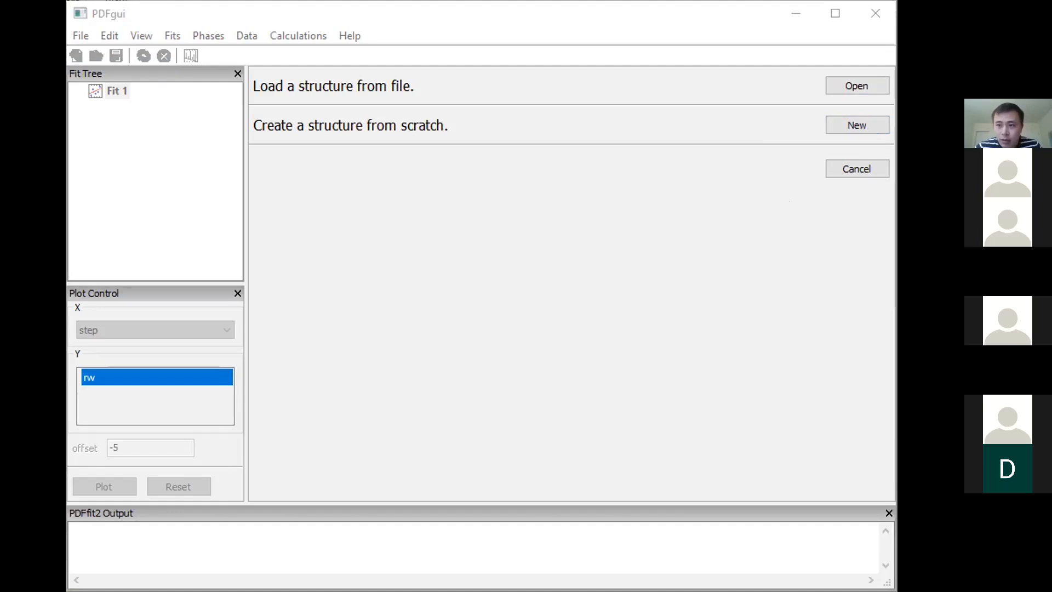
click(563, 465)
click(841, 126)
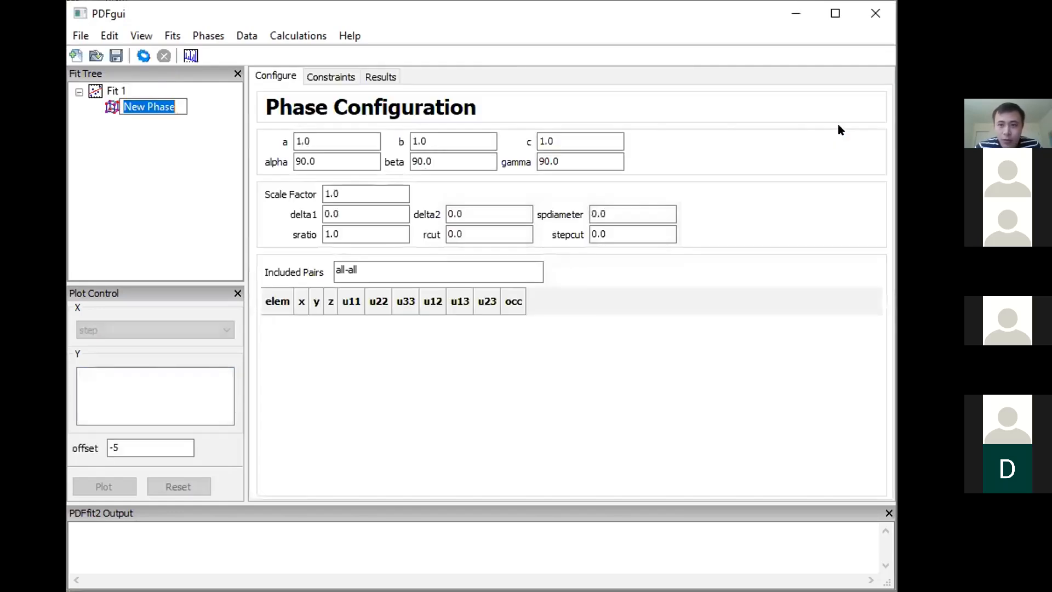
click(328, 137)
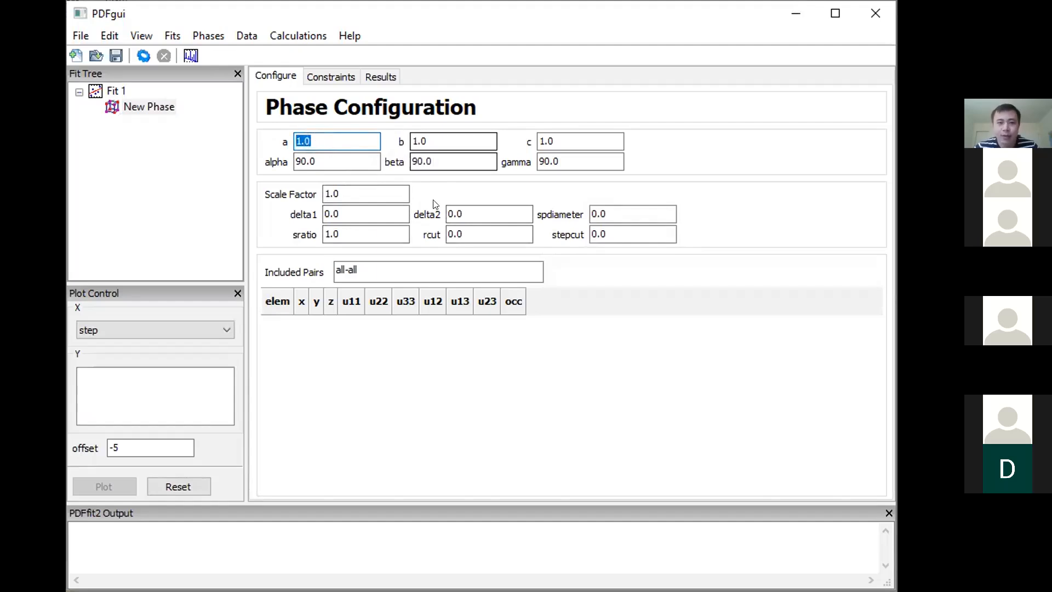
key(alt+Tab)
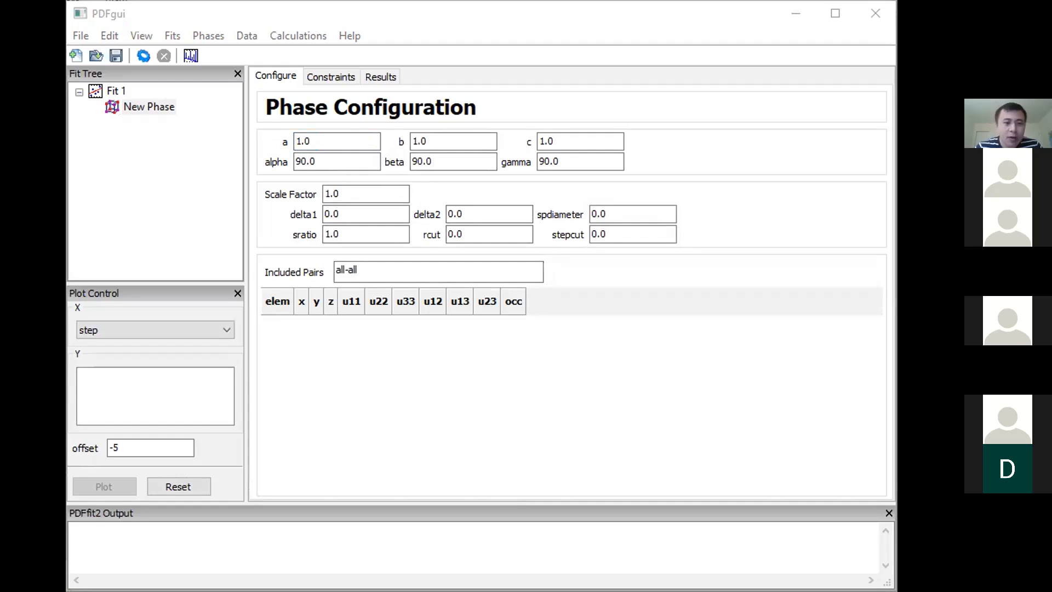
- Set the new phase's lattice parameters a, b and c each to 3.525
key(alt+Tab)
text(3.525)
key(Tab)
text(3.525)
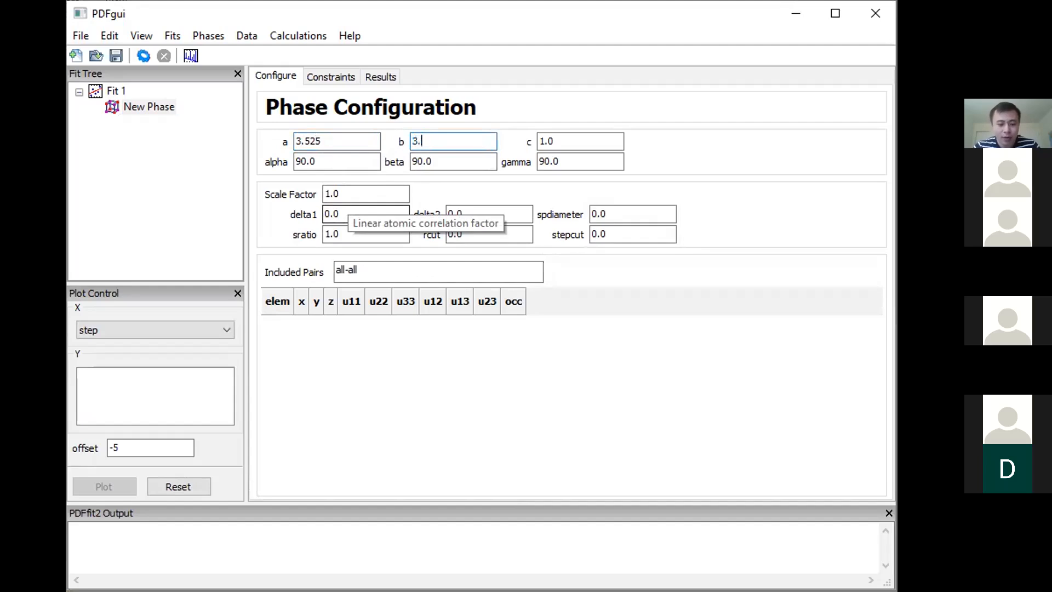
key(Tab)
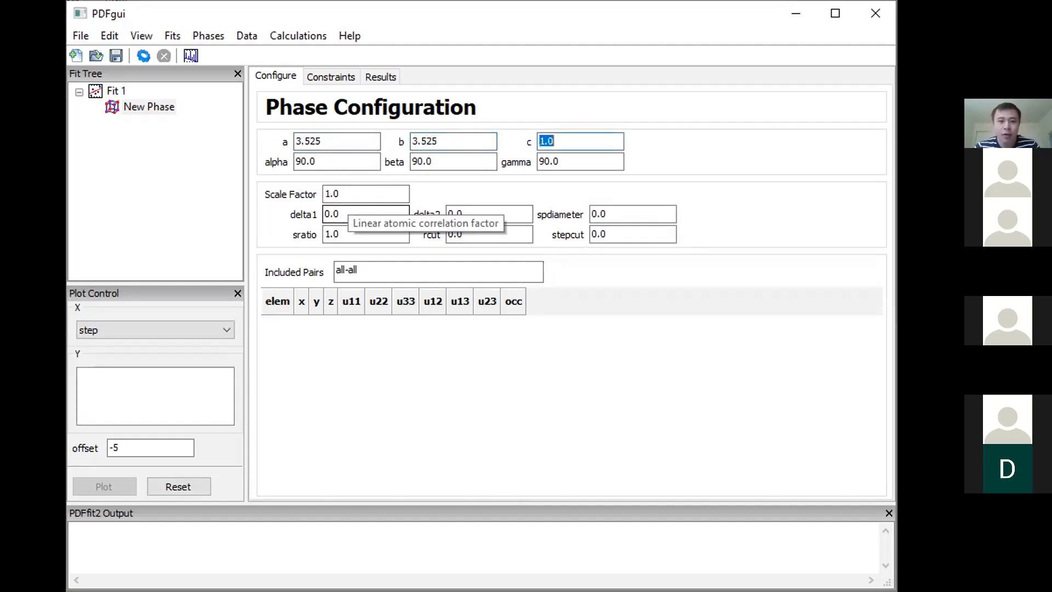
text(3.525)
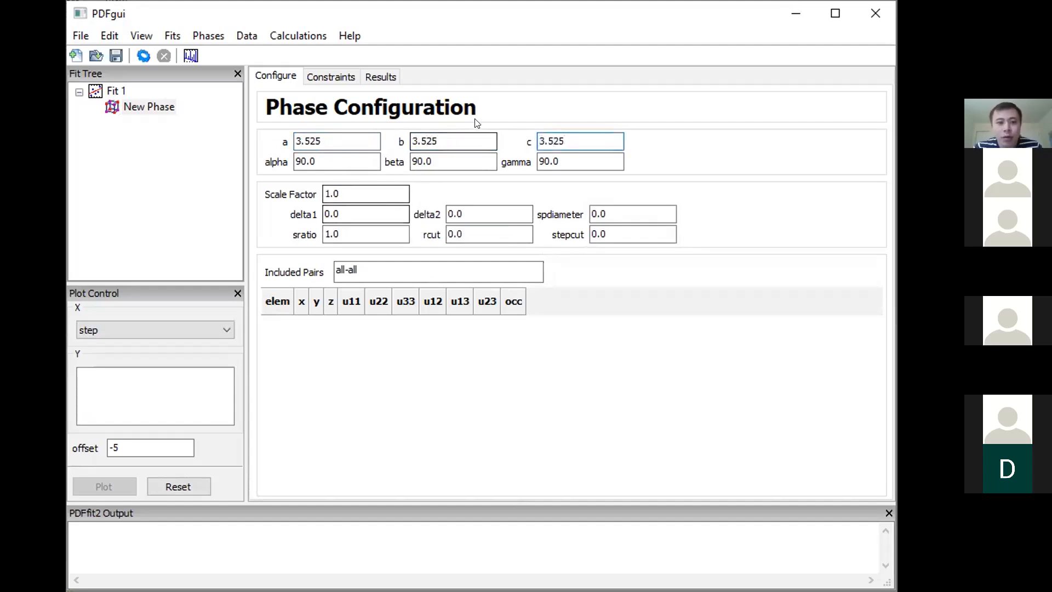
click(579, 161)
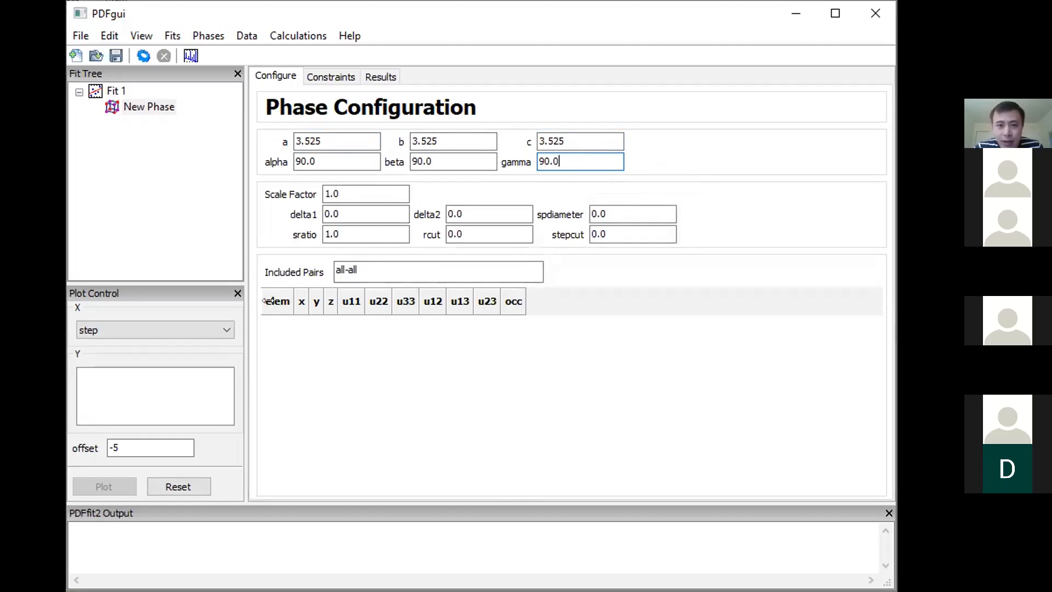
click(498, 214)
click(482, 235)
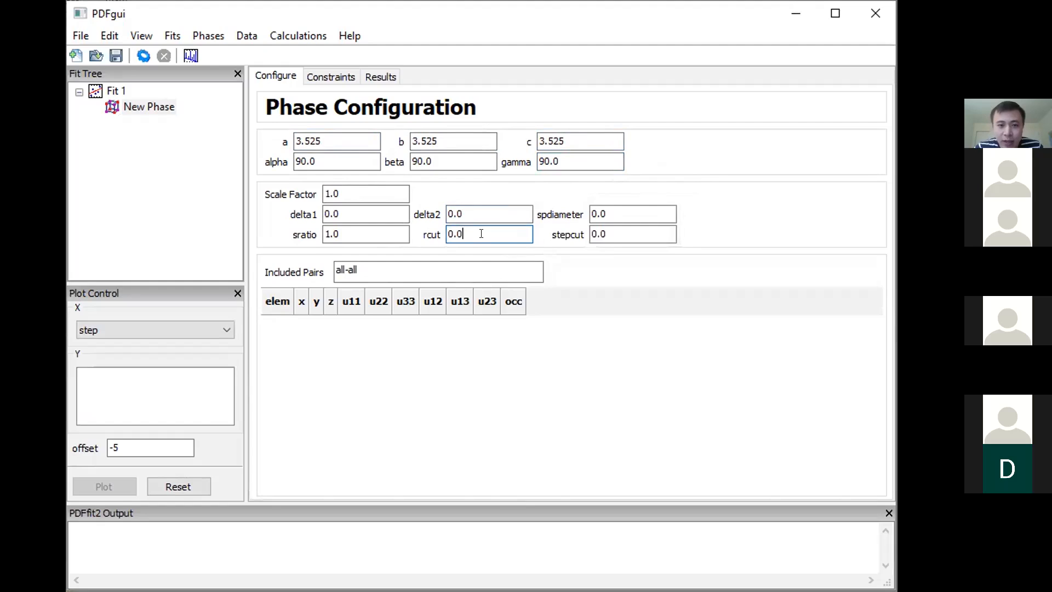
- Insert one atom row into the phase's empty atom table and set its element to Ni
right_click(270, 305)
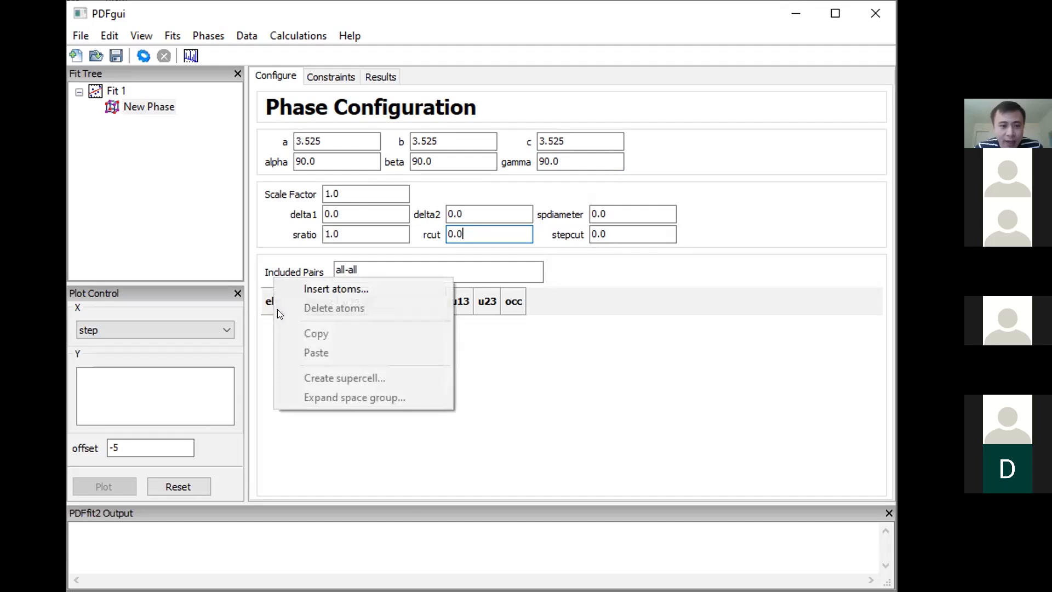
click(320, 294)
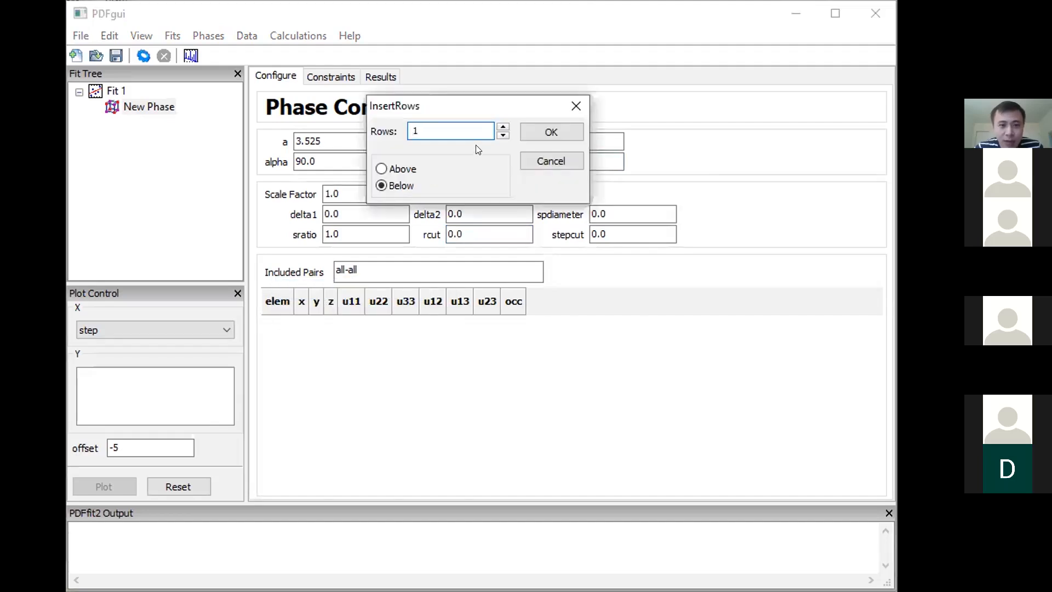
click(551, 132)
text(Ni)
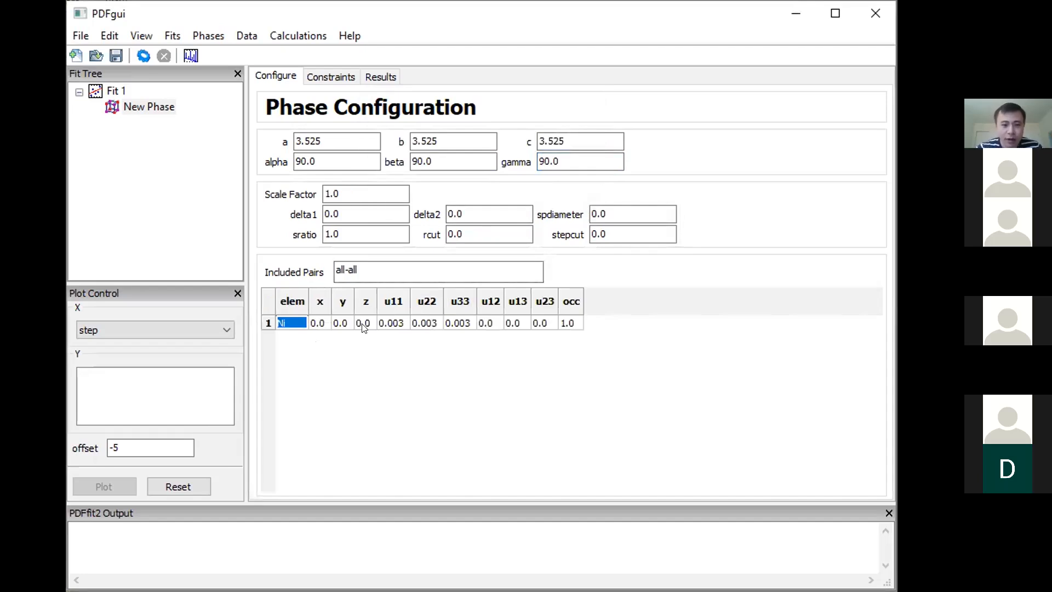
click(423, 325)
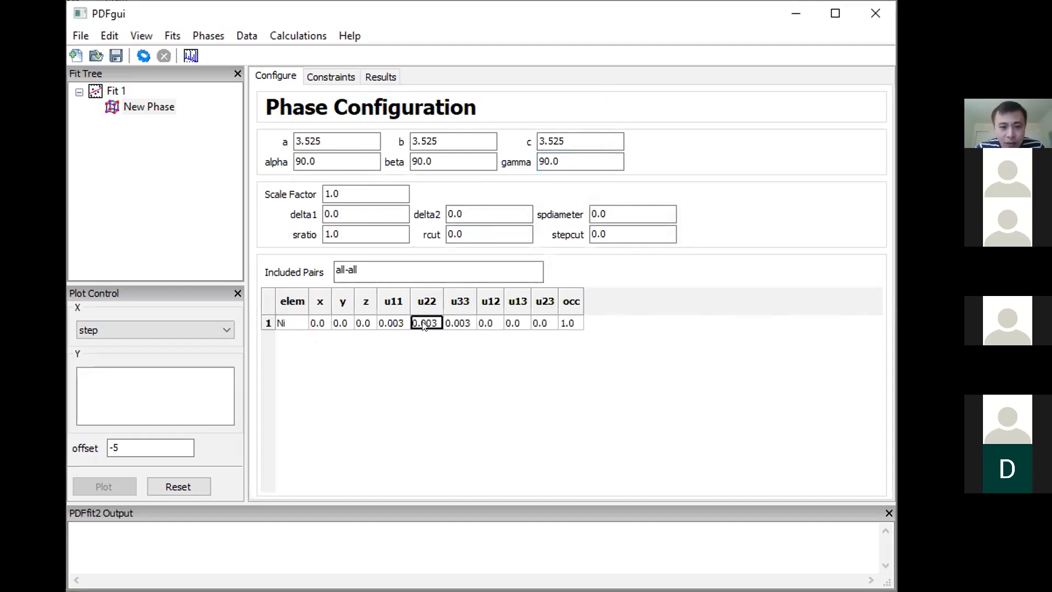
- Expand the Ni atom by space group Fm-3m with zero origin offset
click(268, 324)
right_click(294, 327)
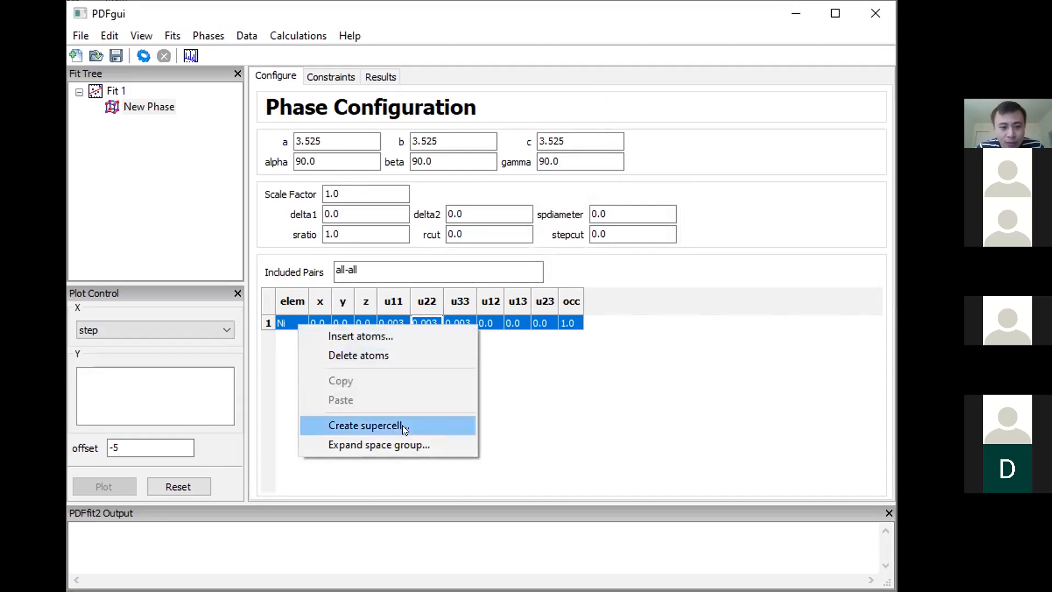
click(414, 444)
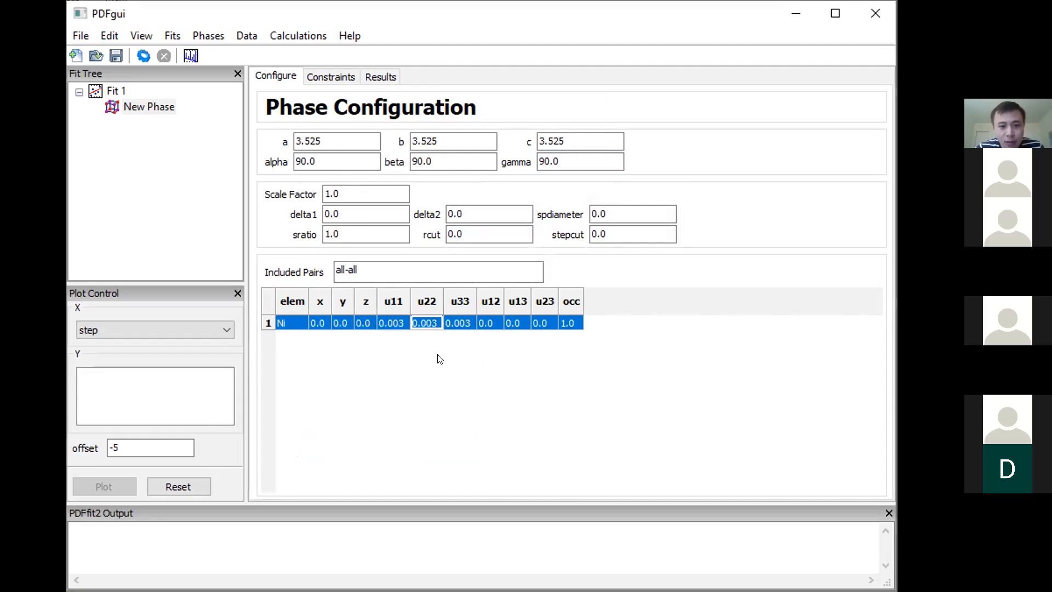
click(493, 167)
drag(492, 196, 502, 493)
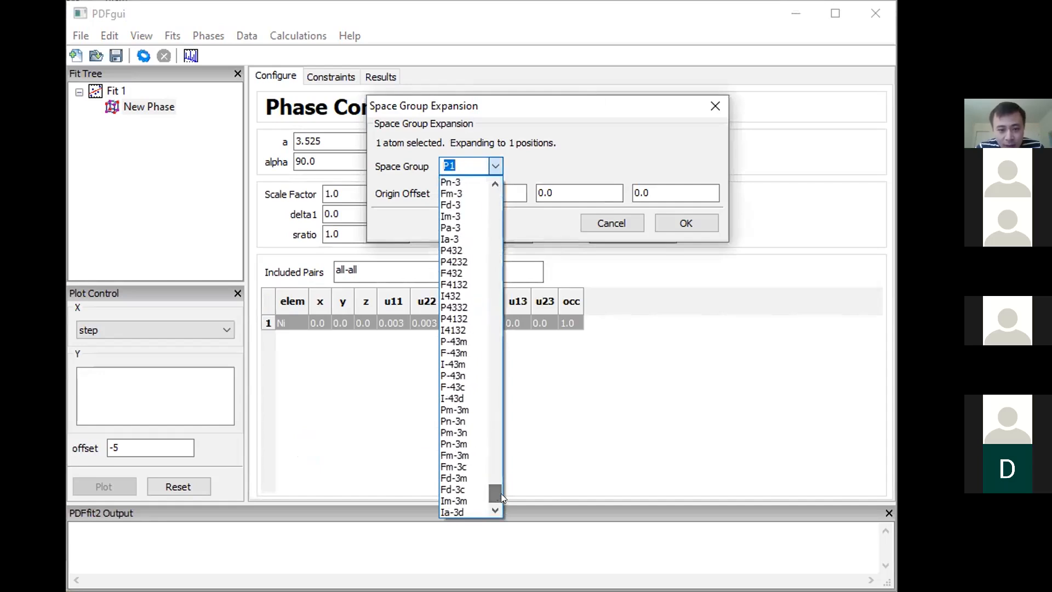
click(461, 454)
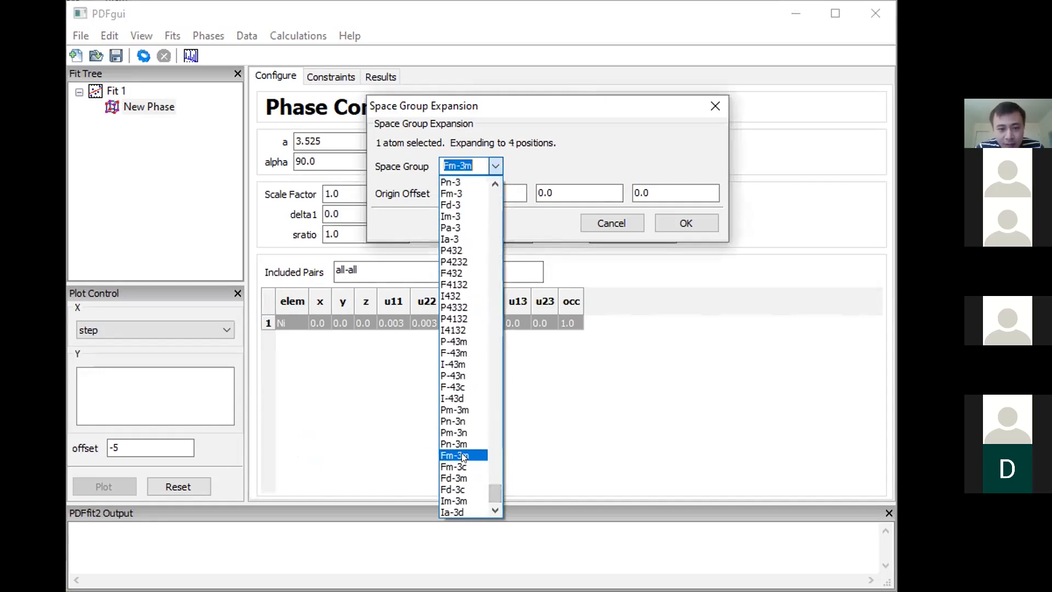
click(696, 216)
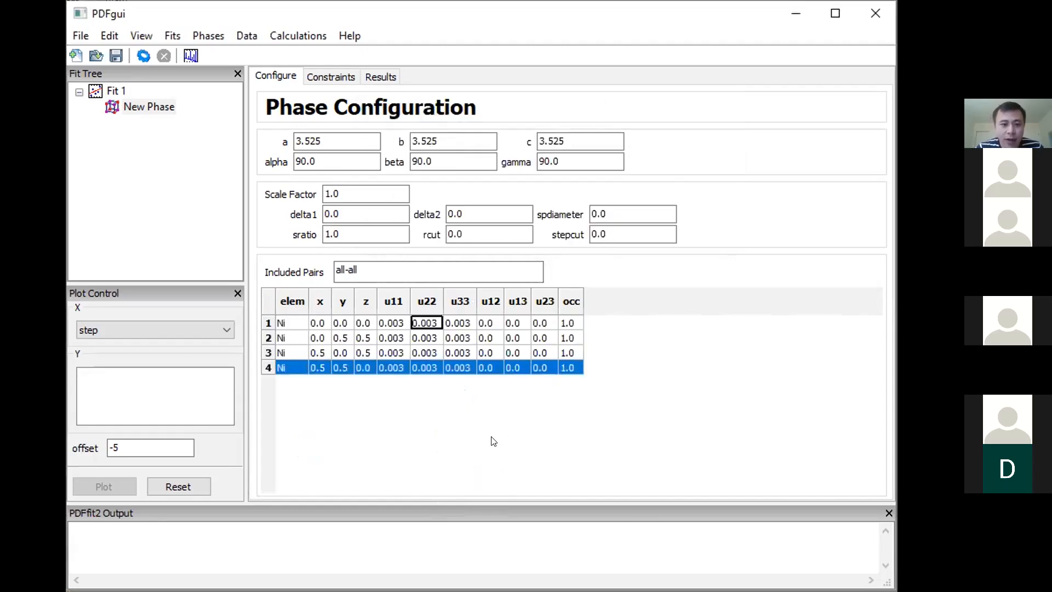
- Review the u11, u22 and u33 displacement parameters and the off-diagonal u12 term of the Ni atoms
click(445, 591)
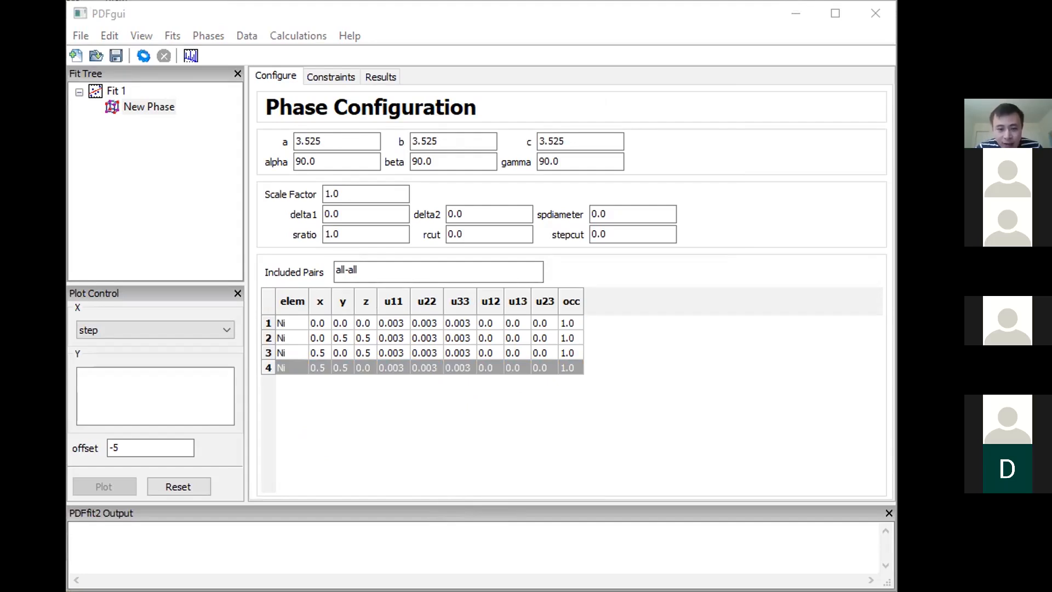
click(505, 448)
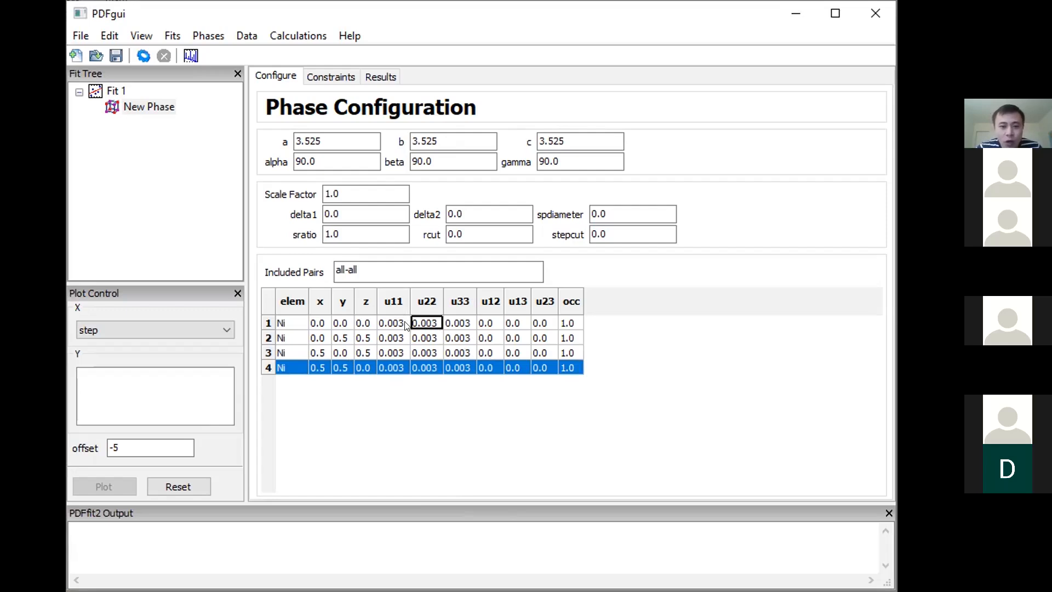
drag(394, 325, 459, 359)
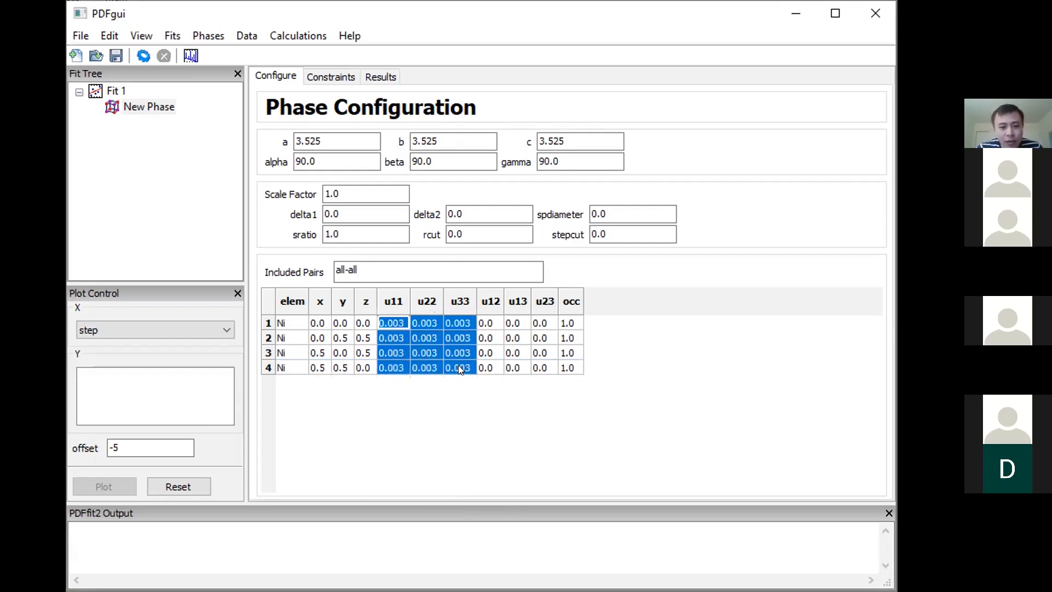
click(494, 327)
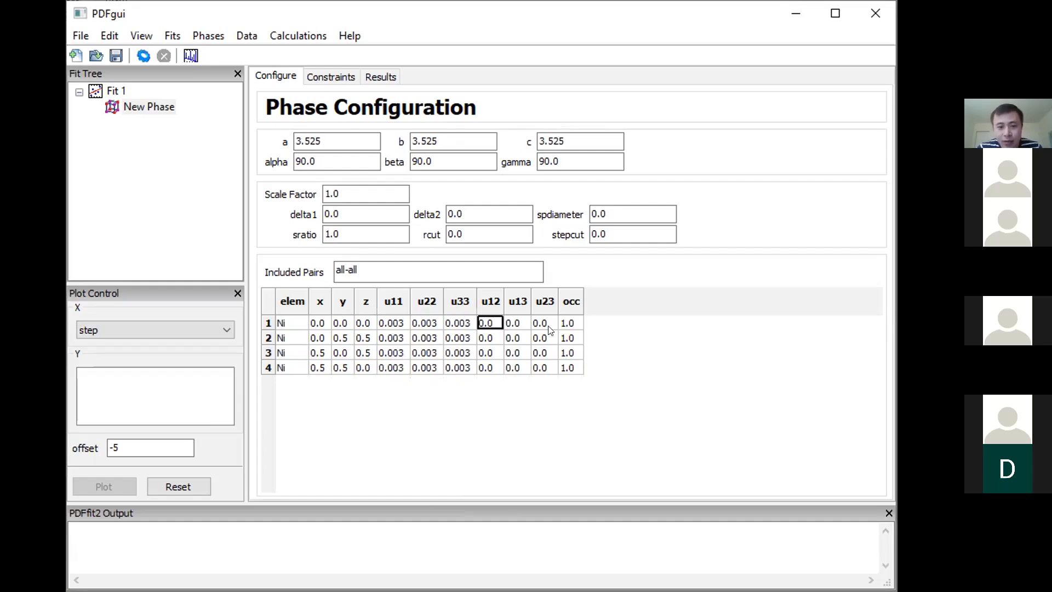
- Rename the new phase in the fit tree as Nistandard
right_click(126, 102)
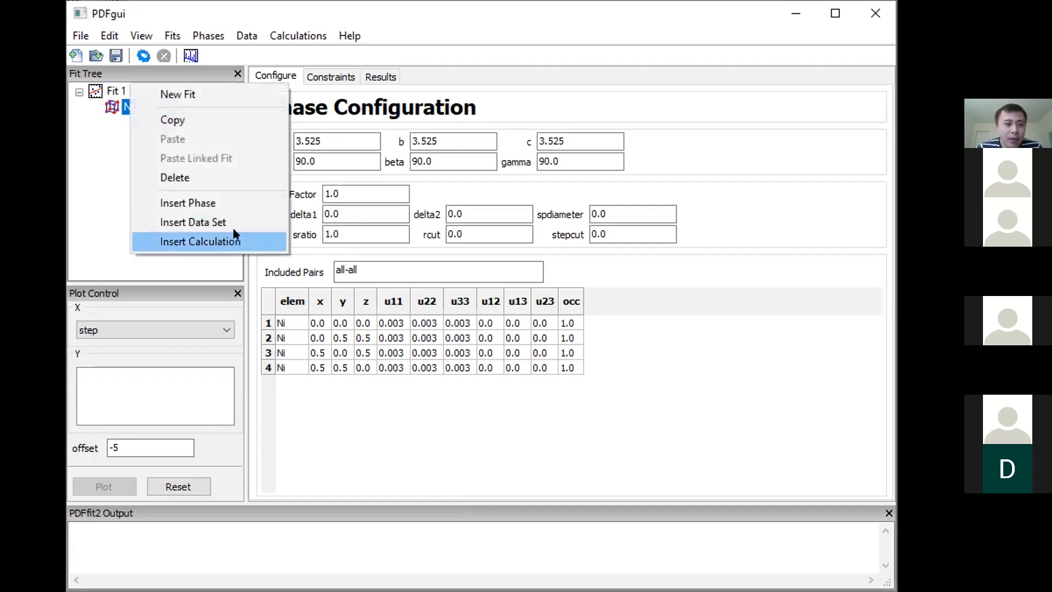
click(125, 107)
click(128, 103)
text(Ni)
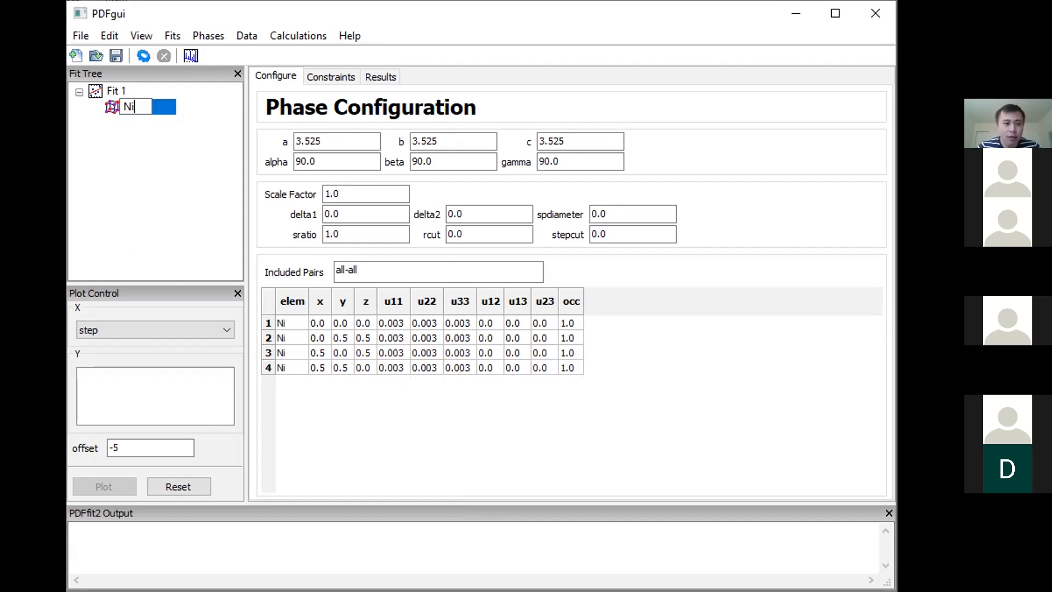
text(standard)
key(Return)
- Insert a data set into Fit 1 by loading Ni.gr from the PDFfitting folder
click(110, 87)
right_click(109, 86)
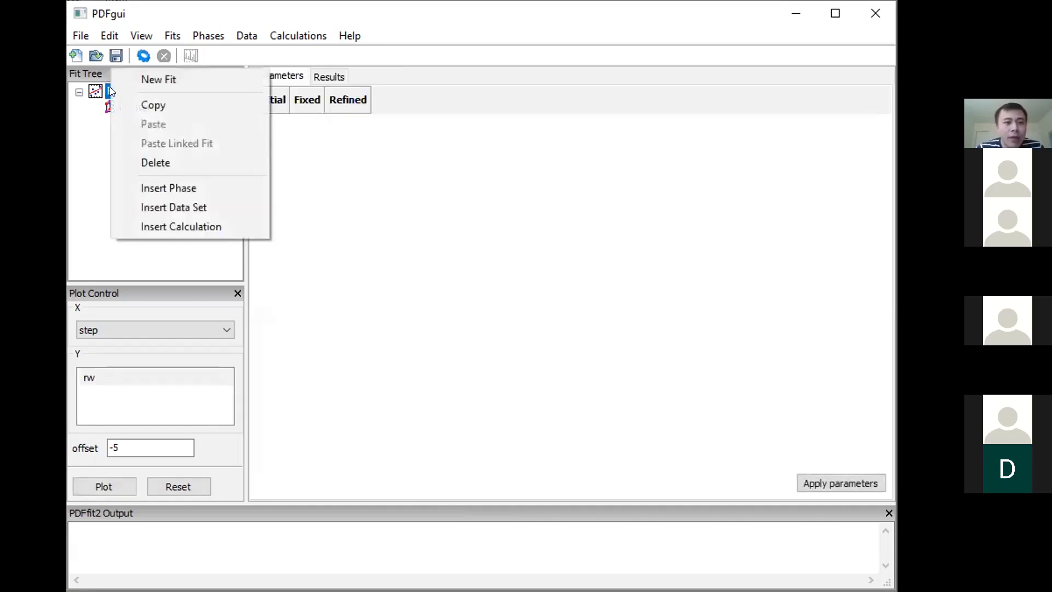
click(213, 205)
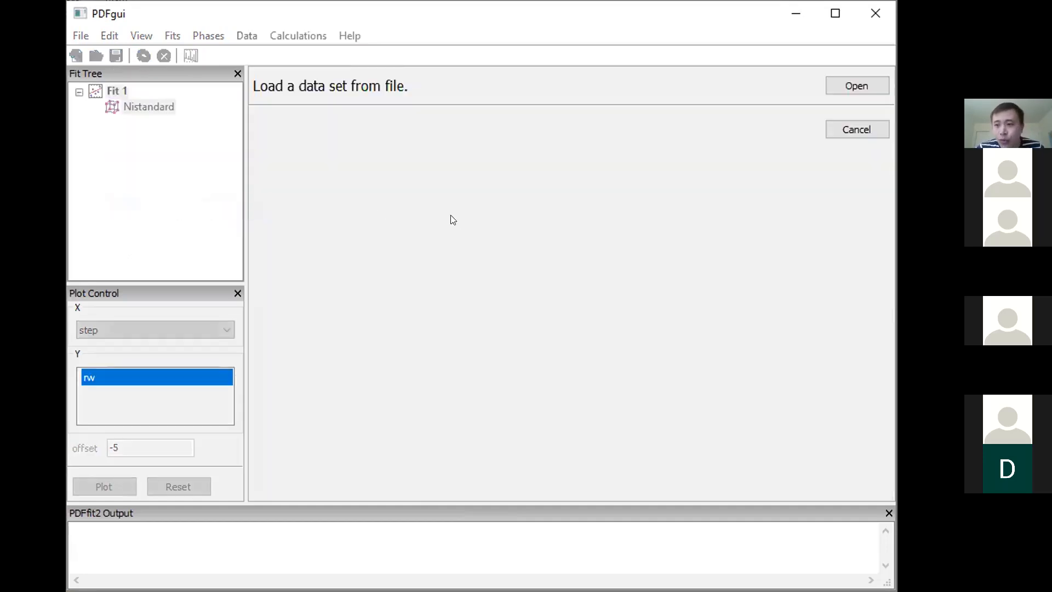
click(840, 87)
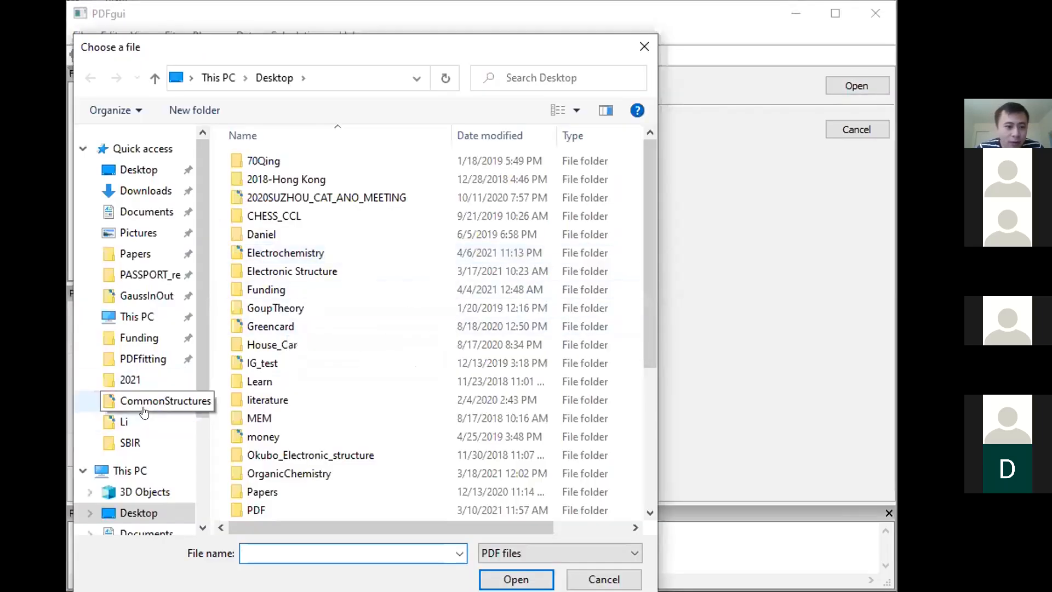
click(136, 359)
double_click(266, 160)
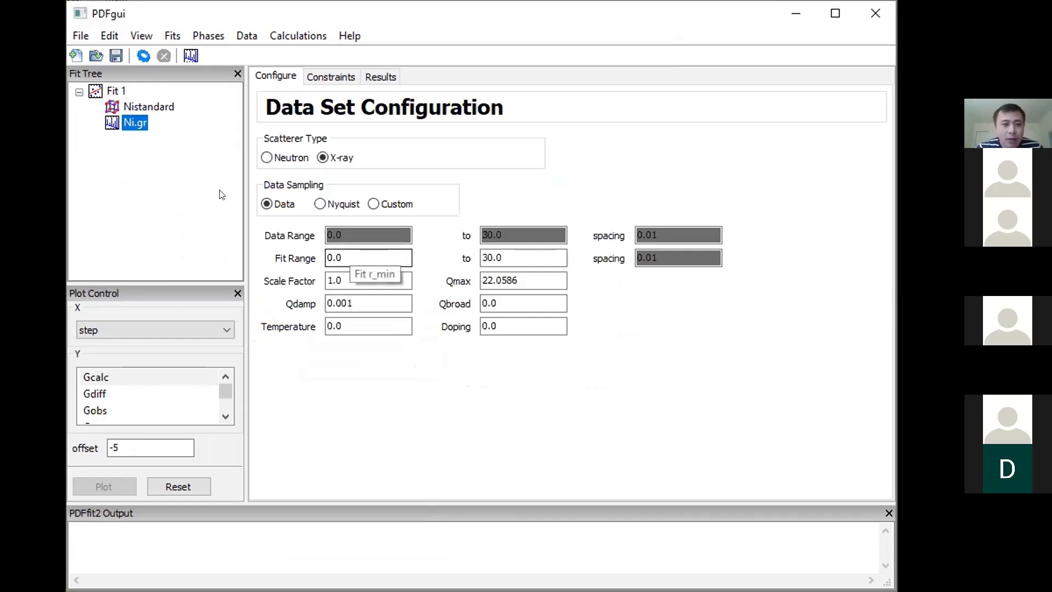
- Plot the Ni.gr G curve and examine its low-r region around the first peaks, then close the plot
click(193, 57)
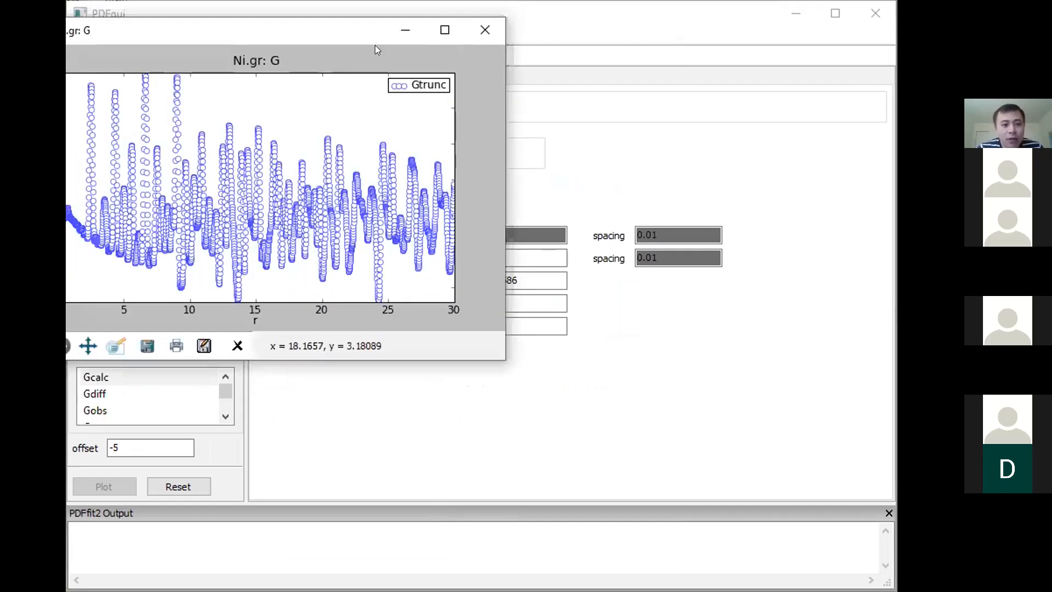
drag(258, 27, 375, 45)
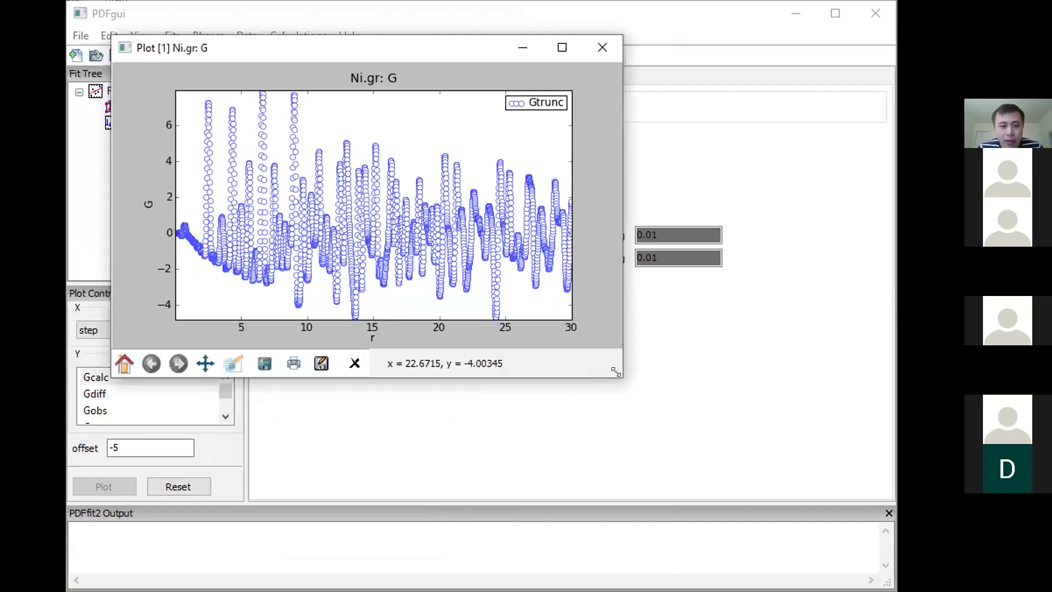
drag(616, 372, 677, 425)
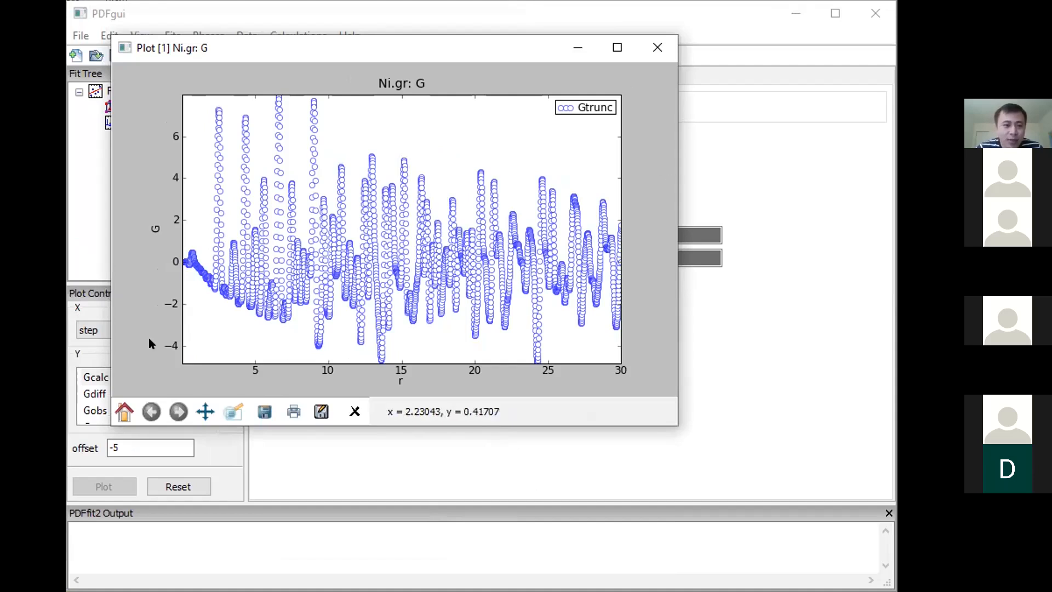
click(230, 412)
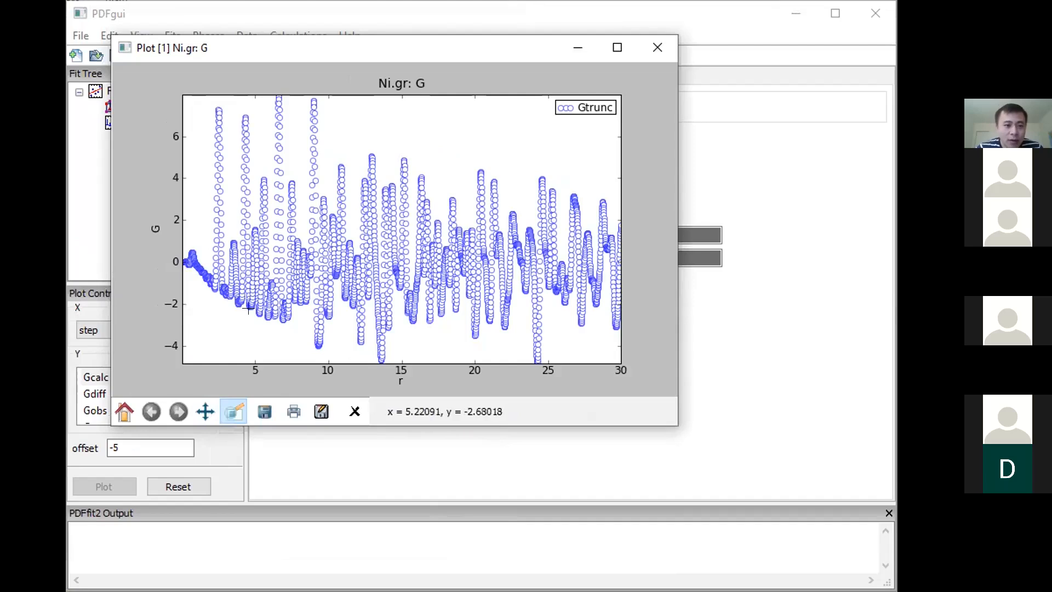
drag(248, 308, 264, 332)
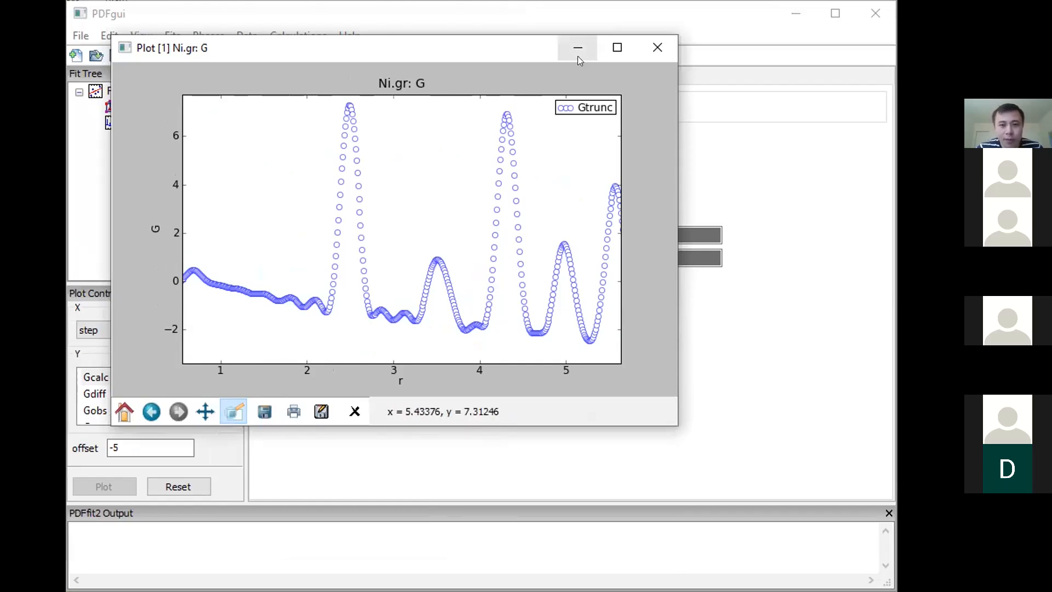
click(656, 48)
- Set the lower limit of the Ni.gr data set's fit range to 2.1
double_click(368, 258)
text(2.1)
key(Tab)
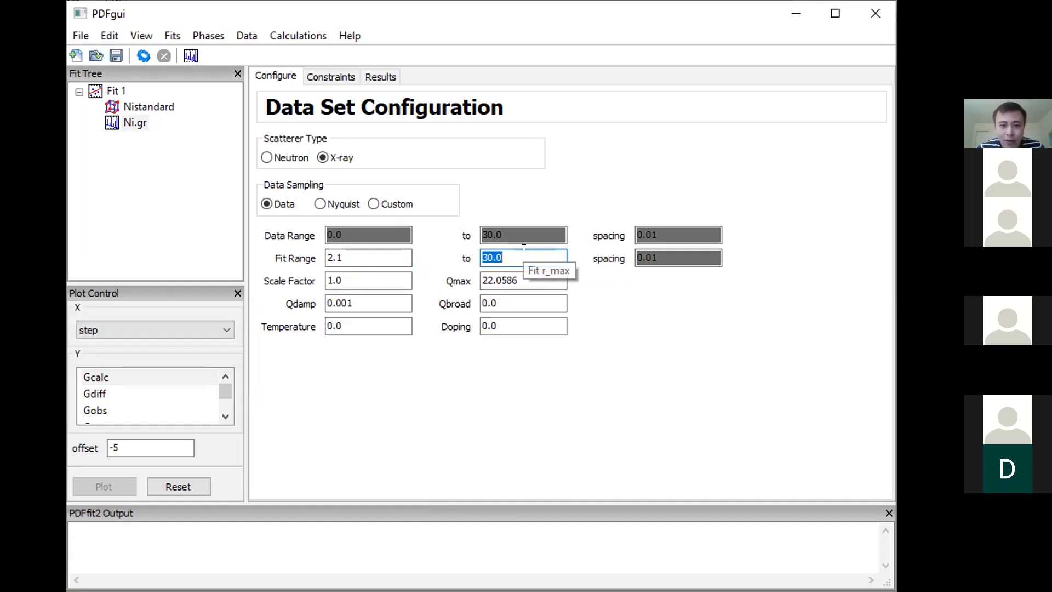
- Set the Ni.gr data set's Qdamp to 0.04 and Qbroad to 0.02
click(342, 303)
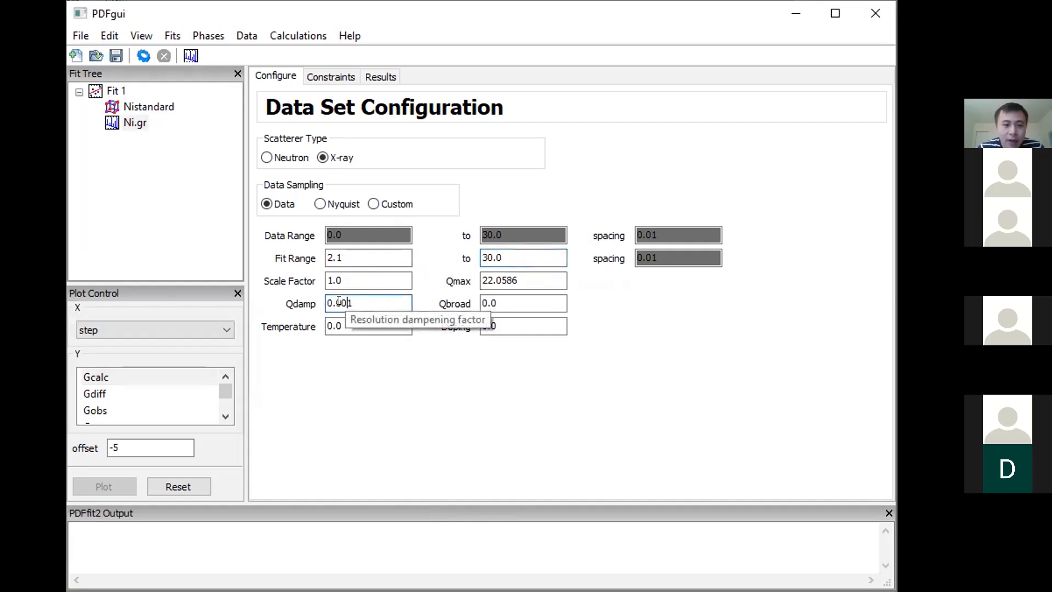
drag(341, 303, 370, 299)
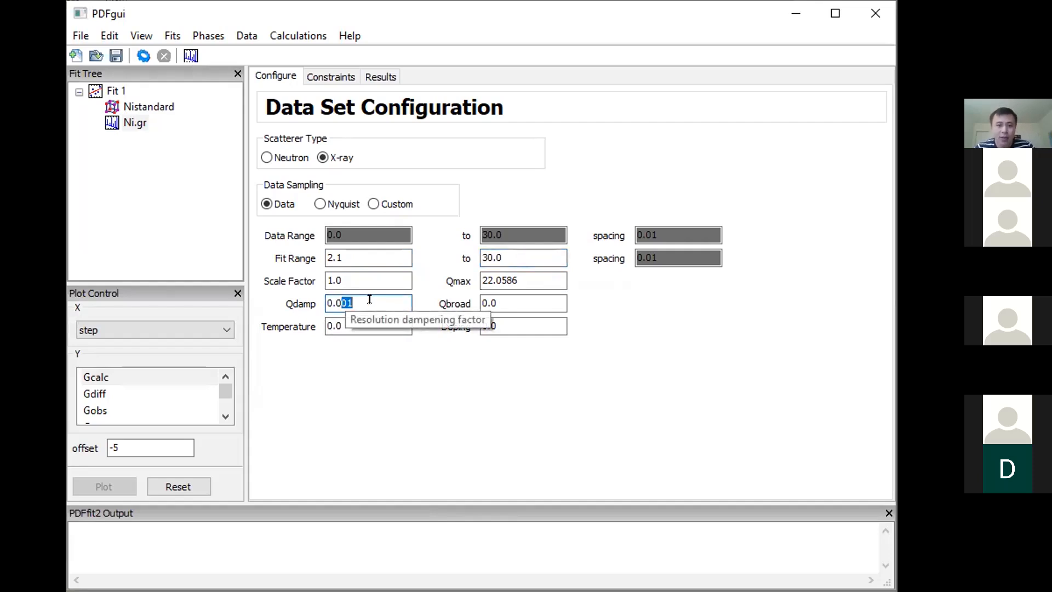
text(4)
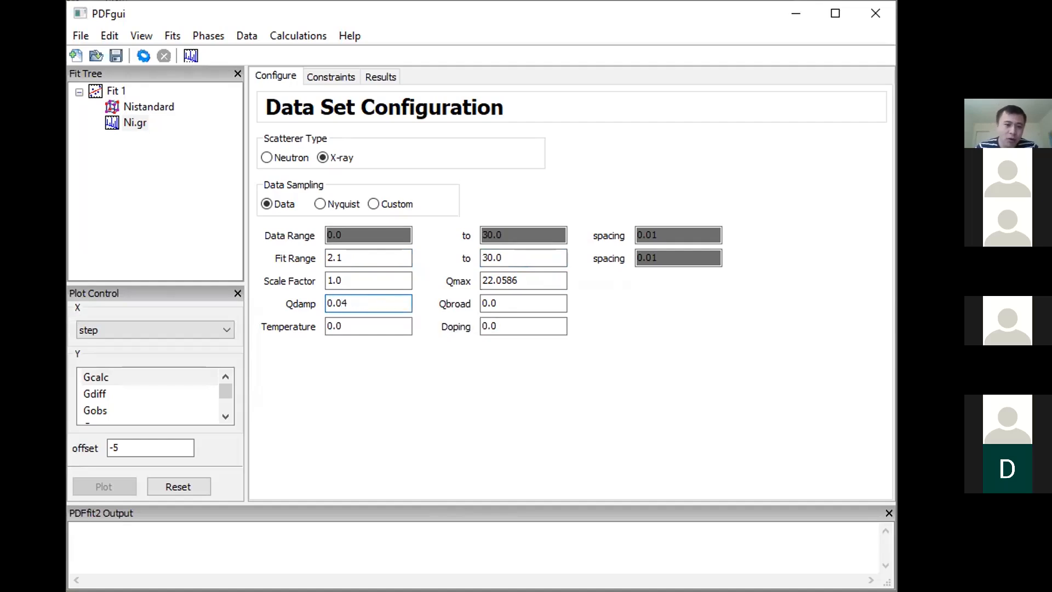
click(533, 303)
text(2)
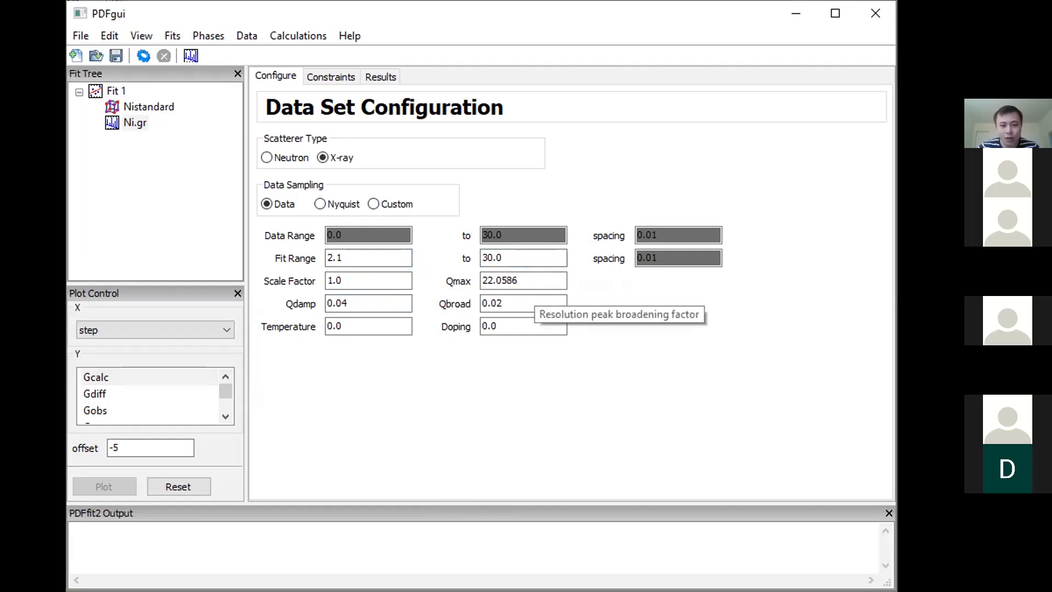
key(Tab)
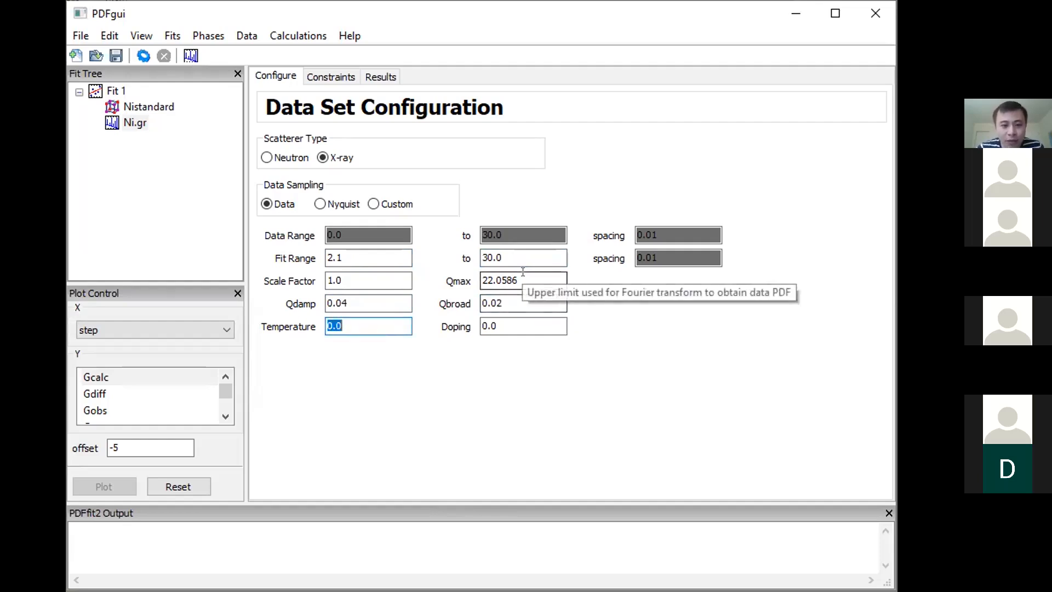
click(504, 300)
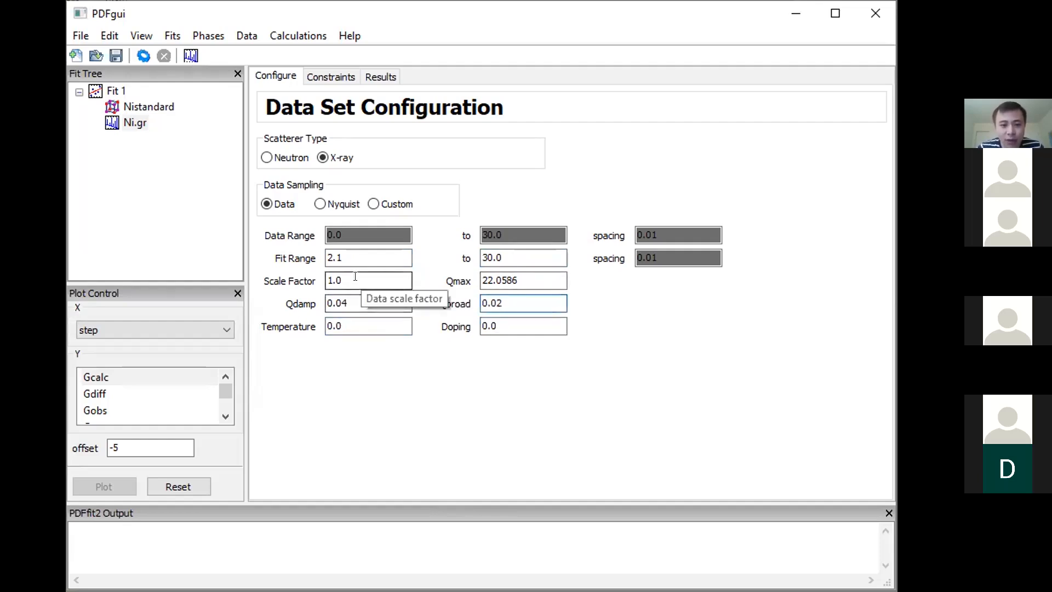
click(533, 275)
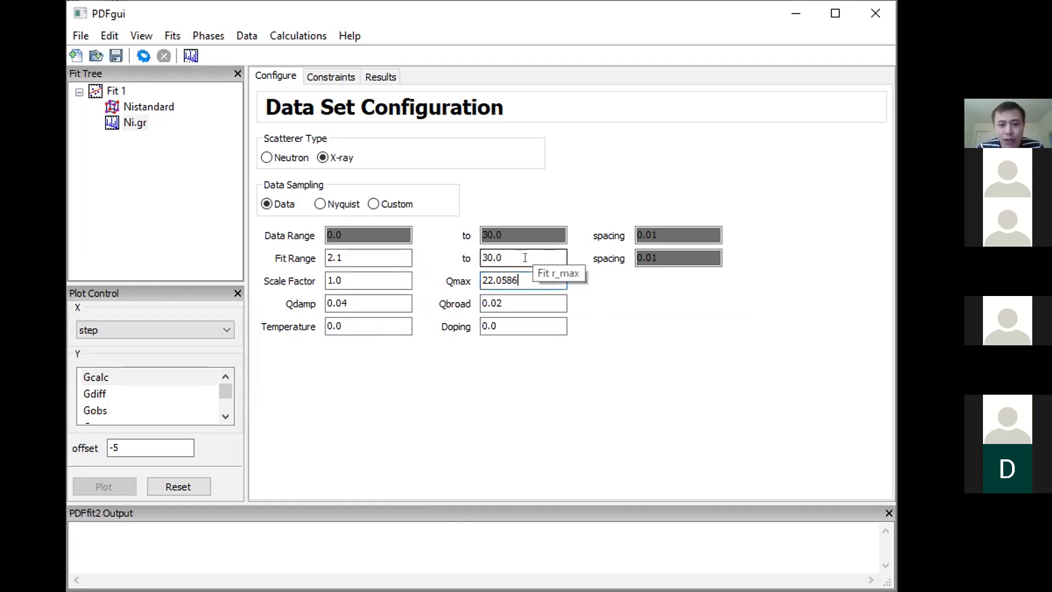
click(521, 303)
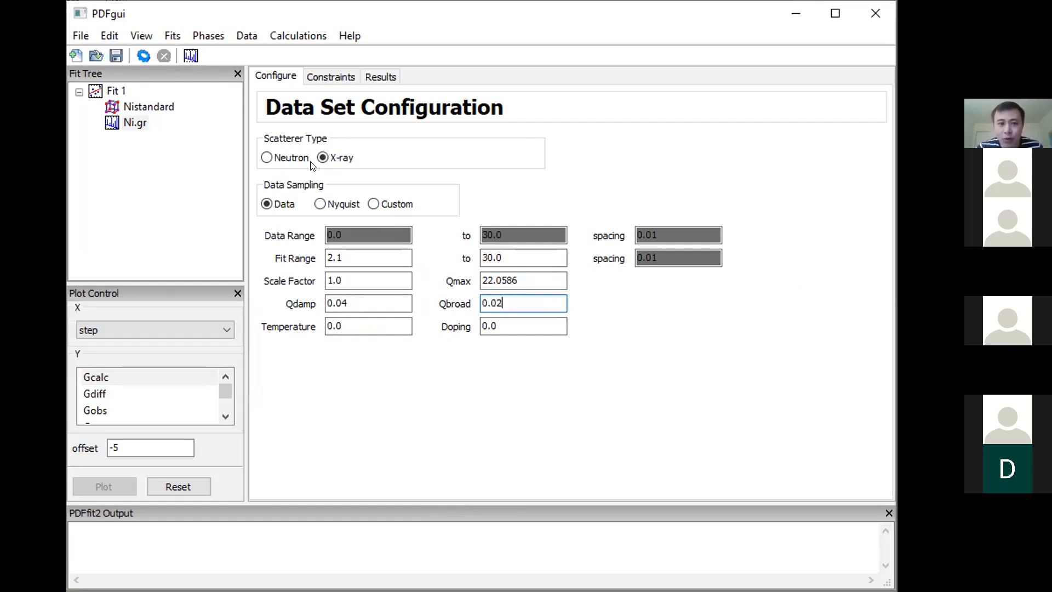
click(337, 80)
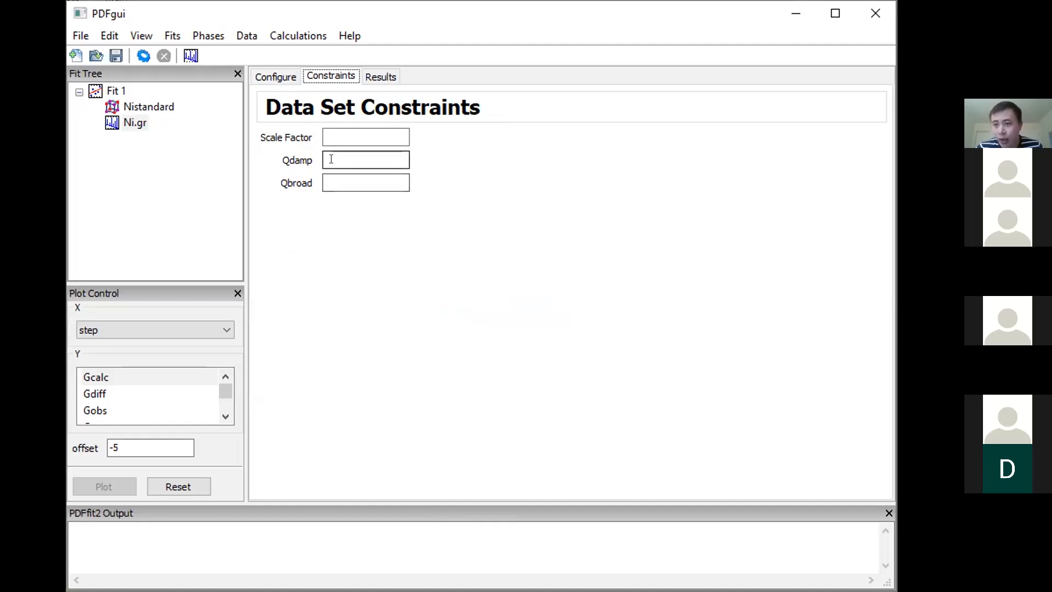
click(330, 134)
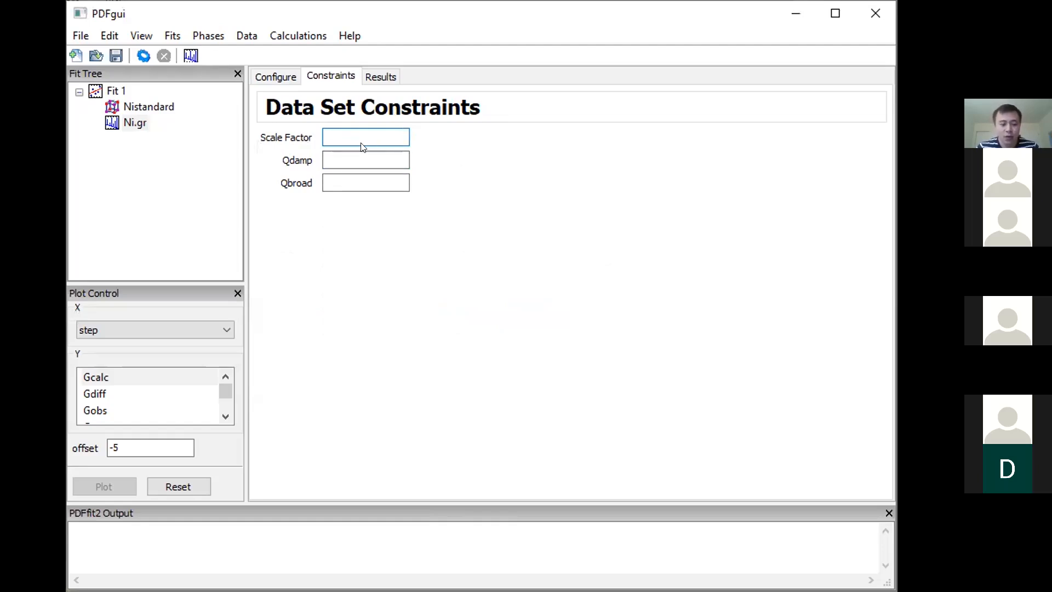
text(@100)
key(Tab)
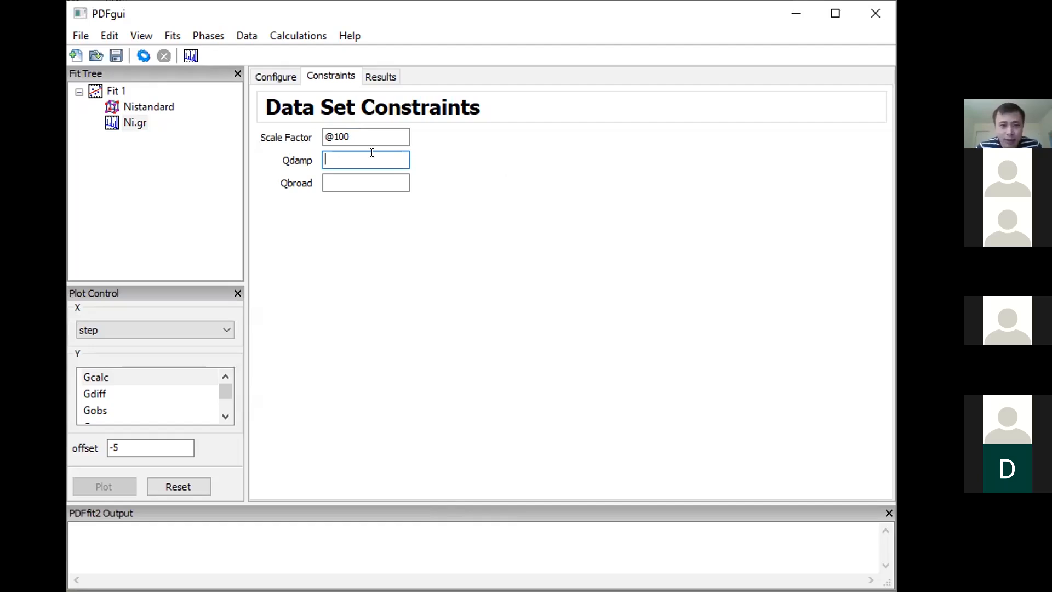
text(@)
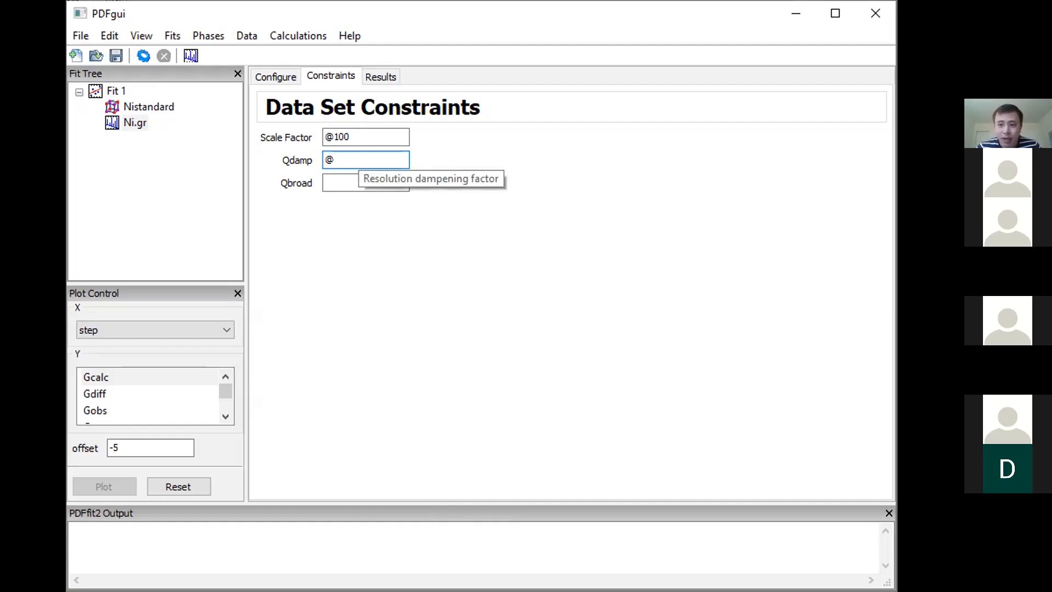
text(301)
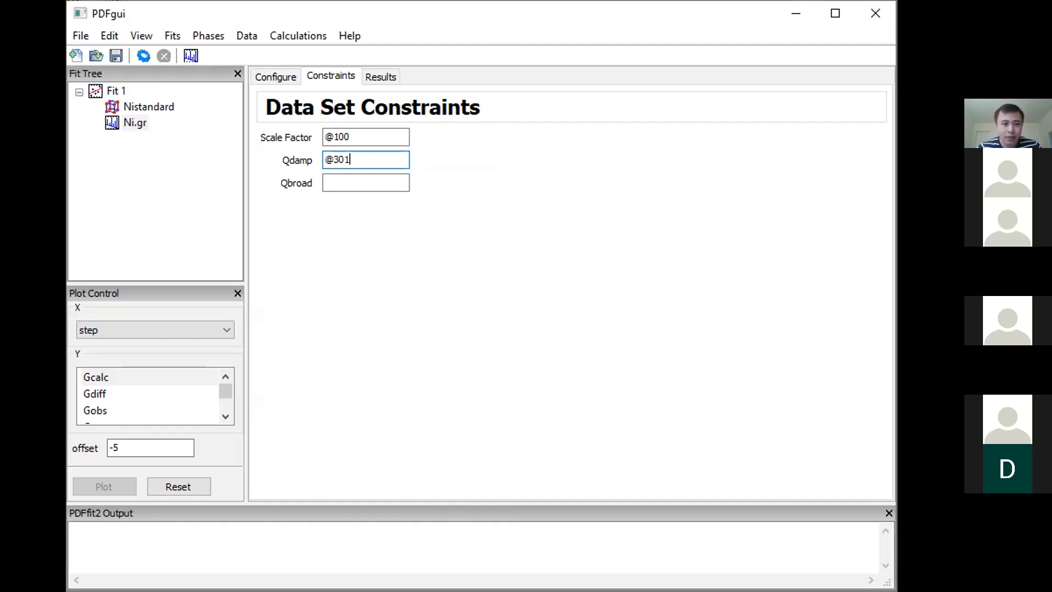
key(Tab)
text(@302)
key(Tab)
click(355, 154)
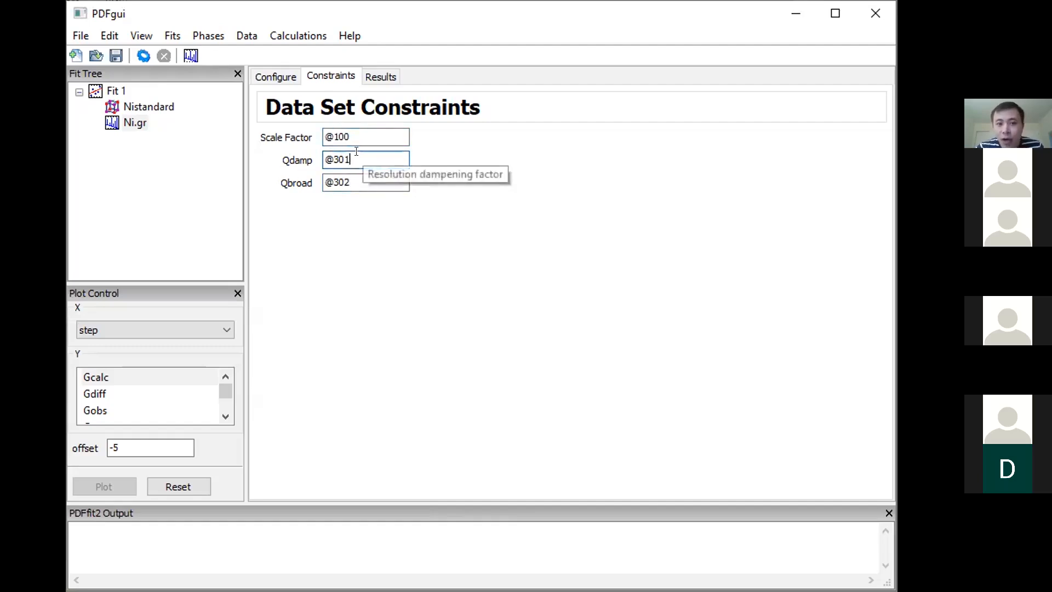
click(356, 175)
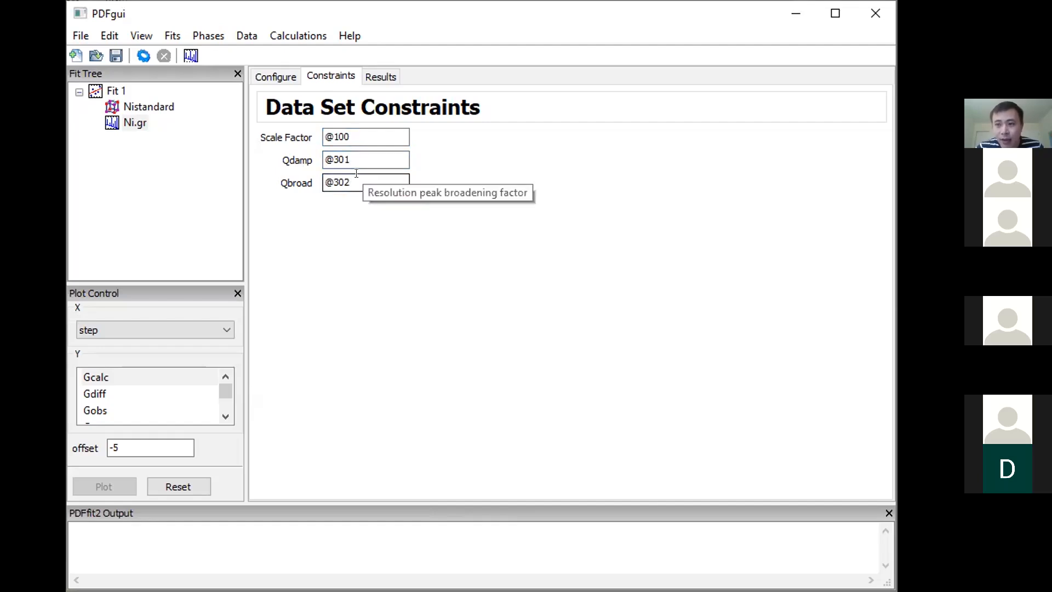
drag(352, 158, 312, 159)
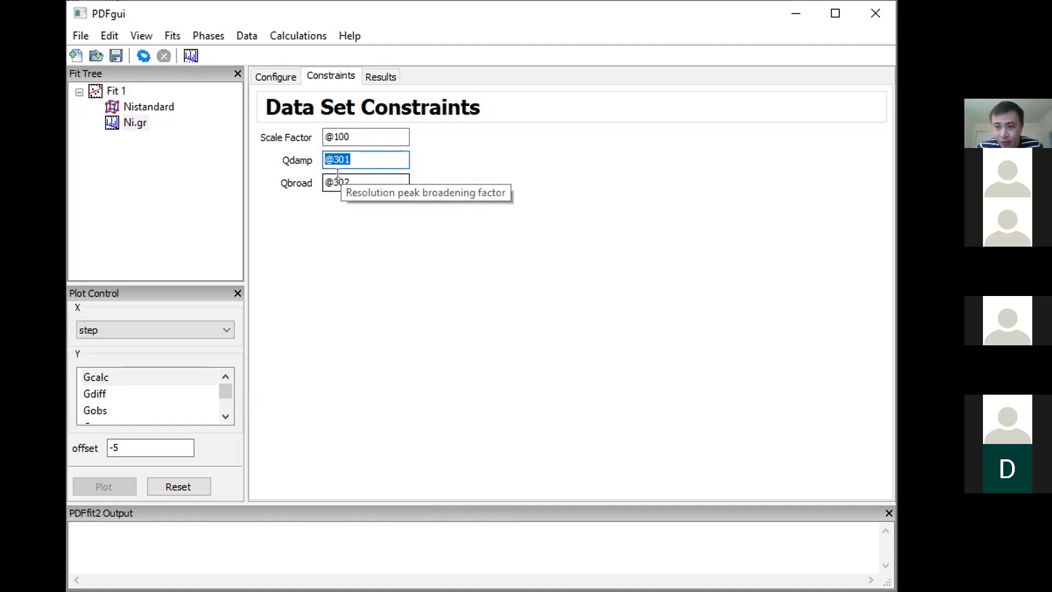
click(357, 176)
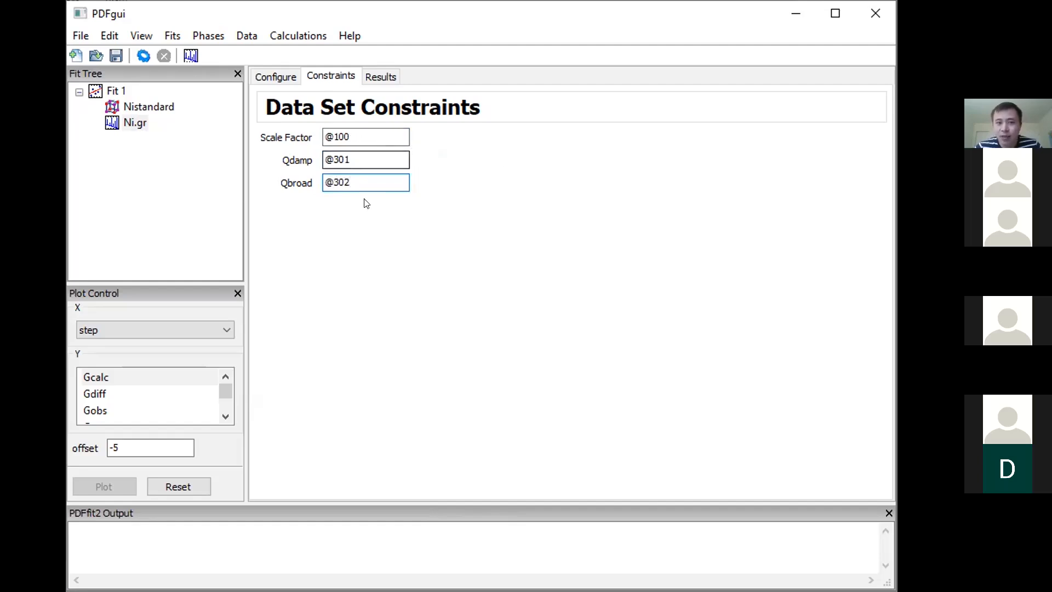
- Constrain the Nistandard phase's lattice parameters a, b and c to the shared variable @1
click(153, 107)
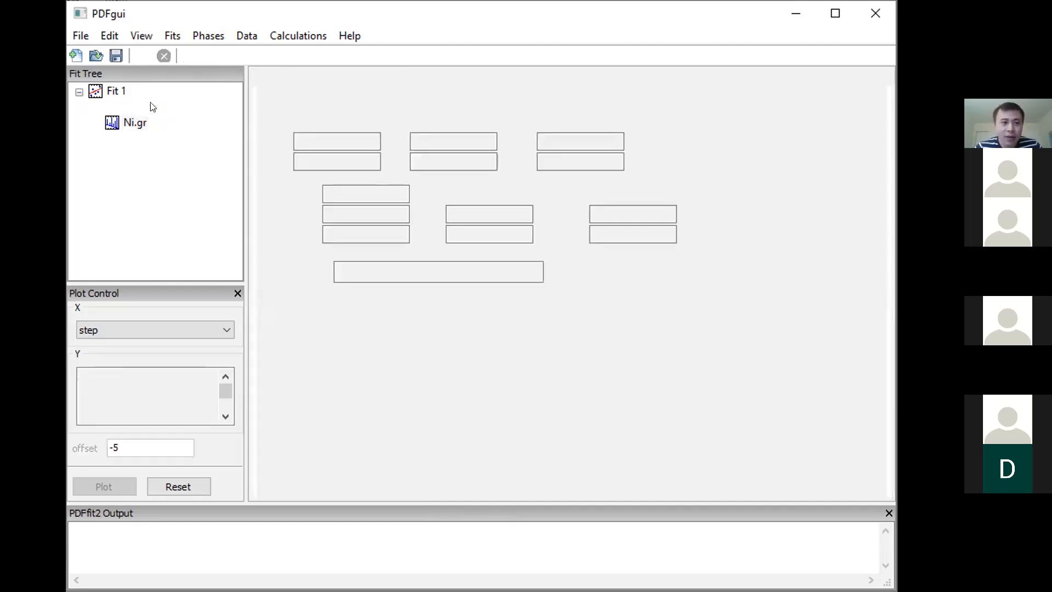
key(Tab)
key(Tab)
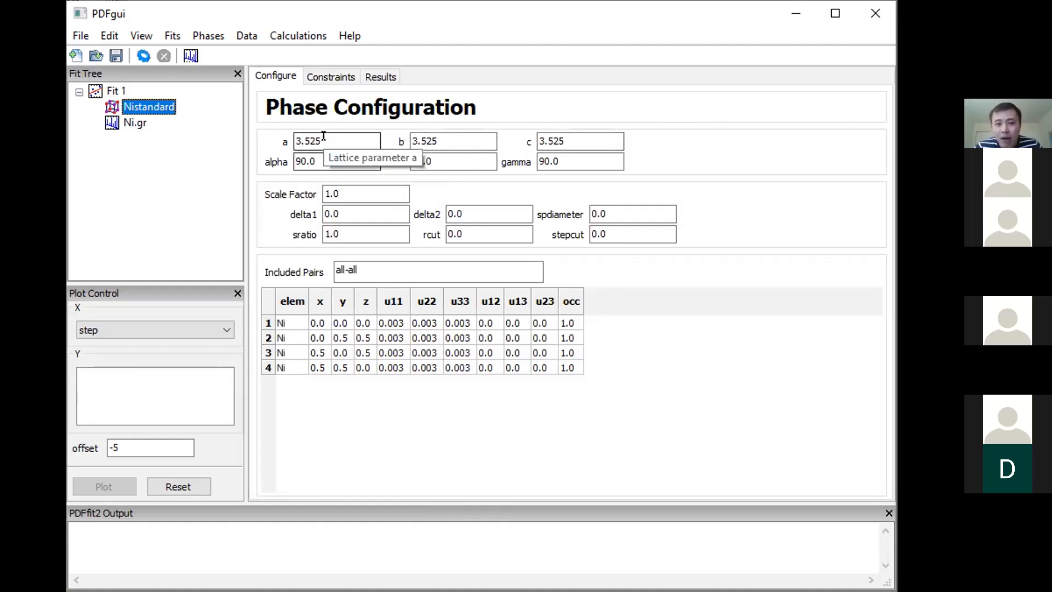
click(340, 137)
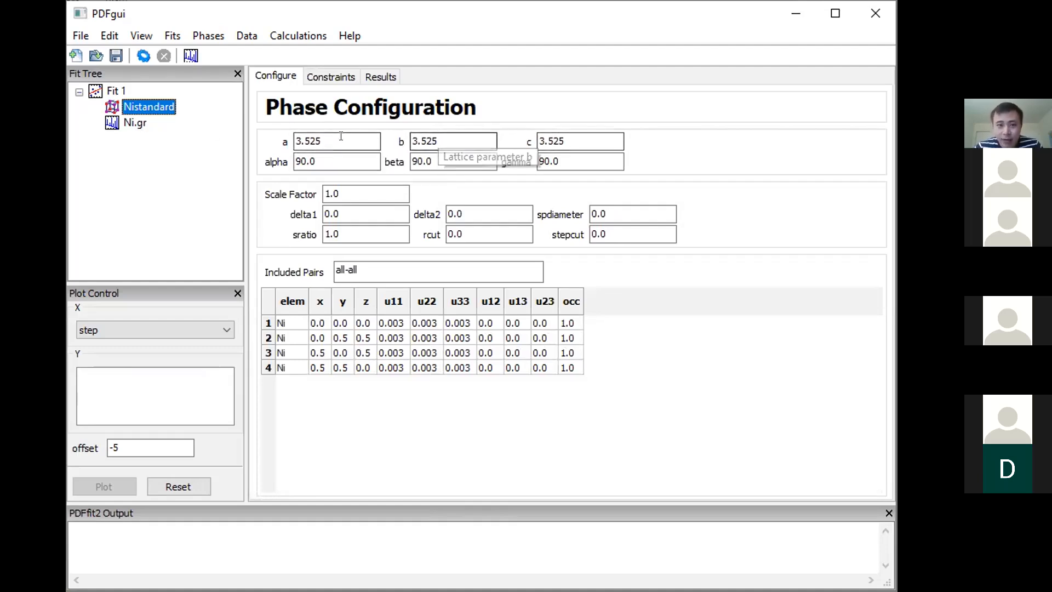
click(447, 141)
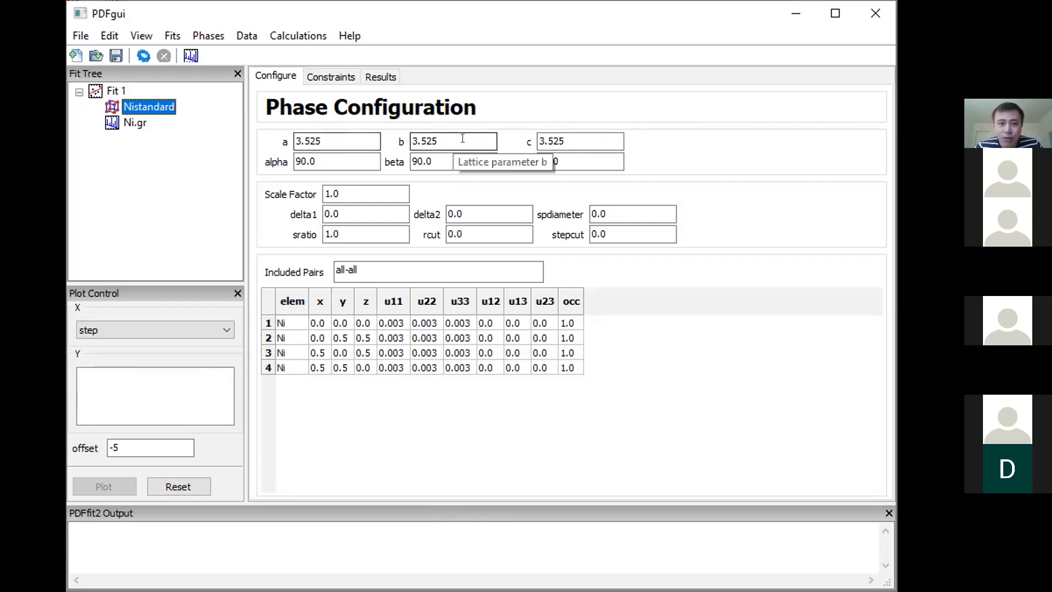
click(581, 142)
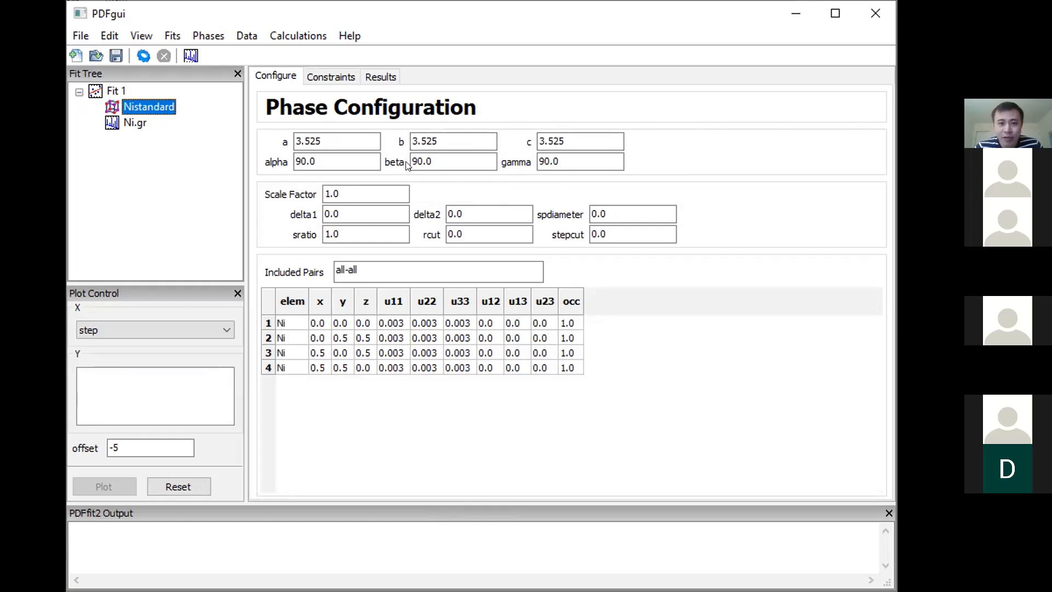
click(331, 76)
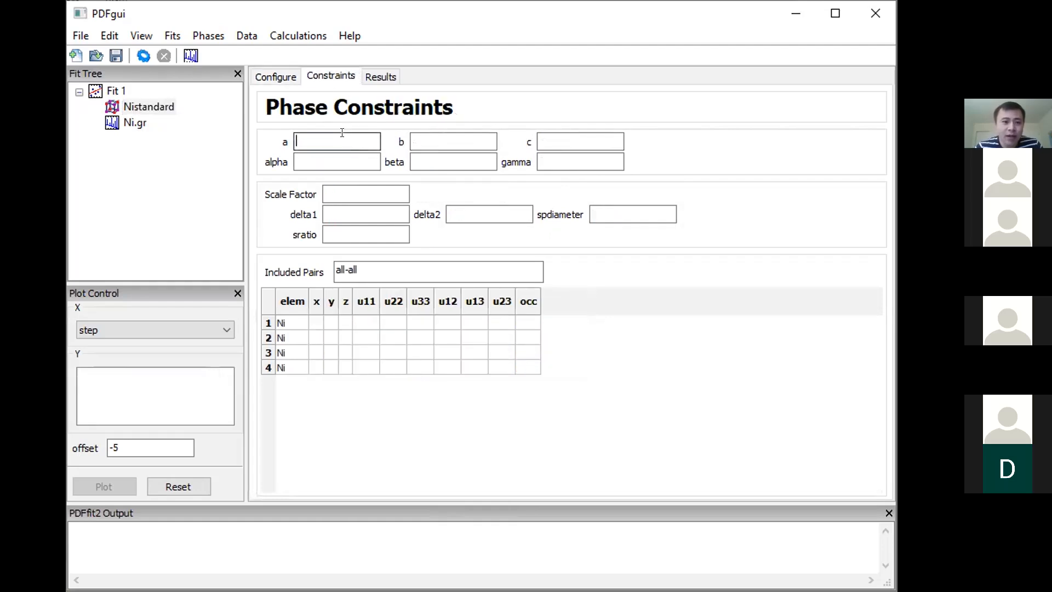
text(@1)
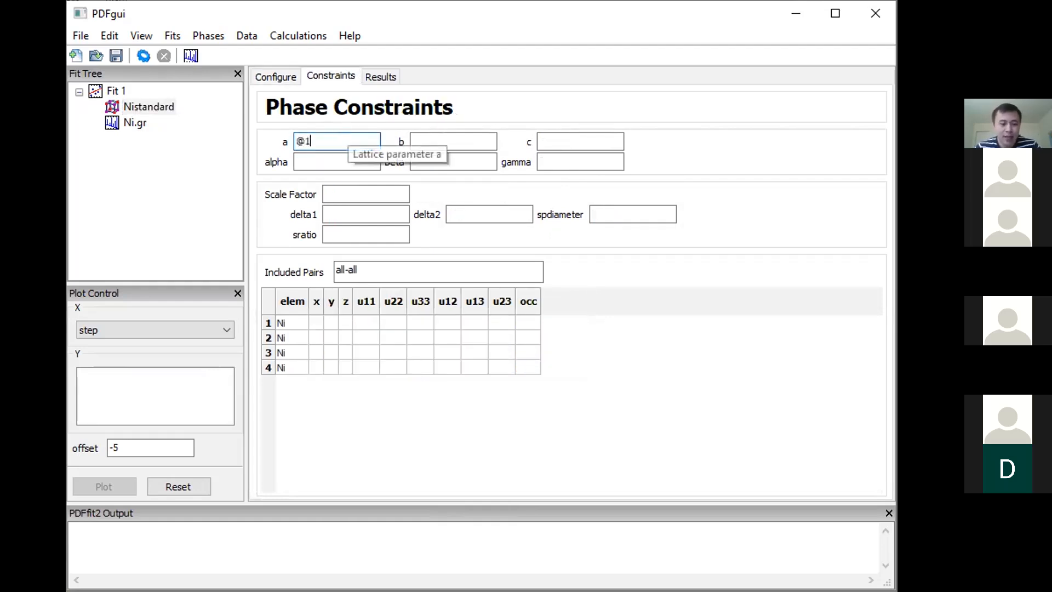
click(421, 142)
text(@1)
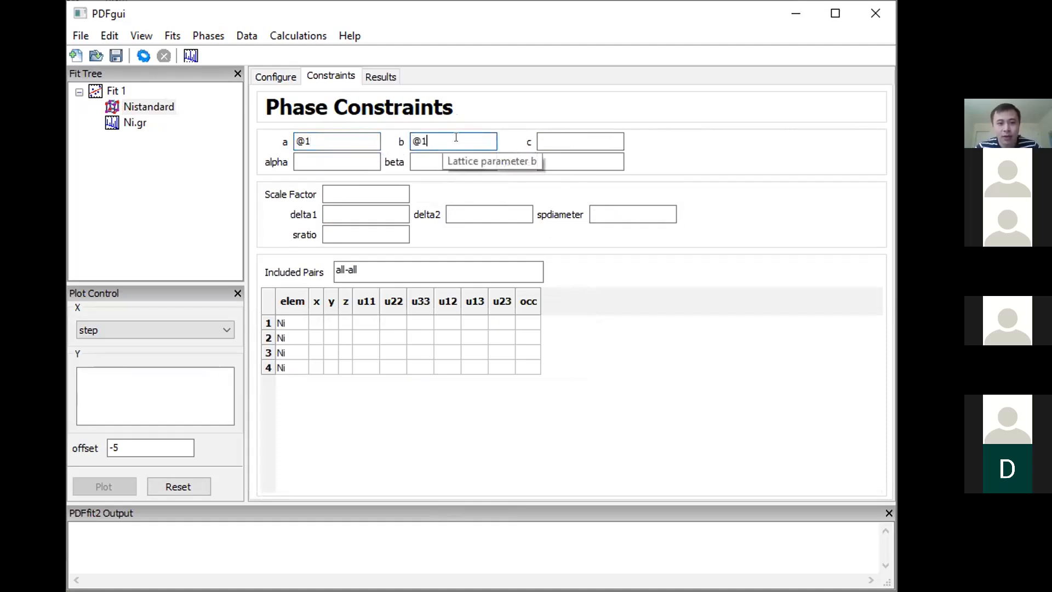
click(555, 140)
text(@1)
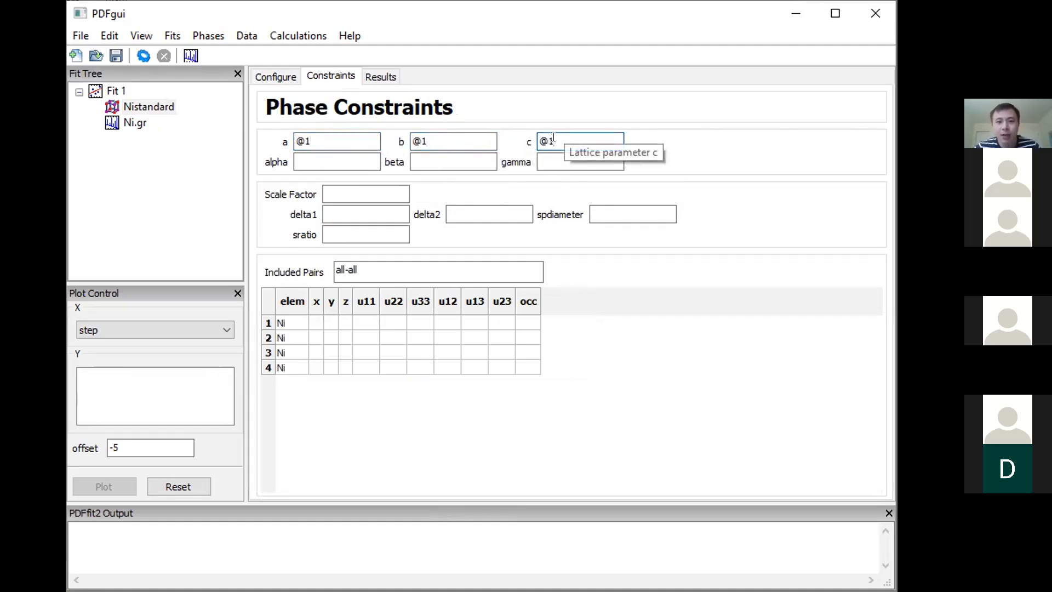
- Compare the Nistandard phase's lattice constraints with its configured cell lengths, angles and atom parameters
click(314, 158)
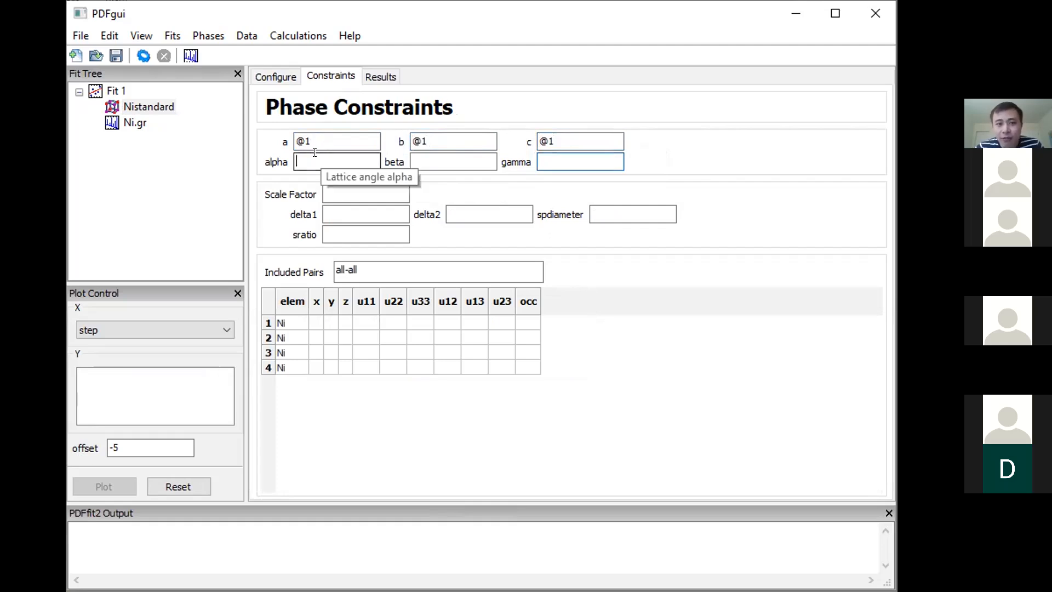
click(552, 159)
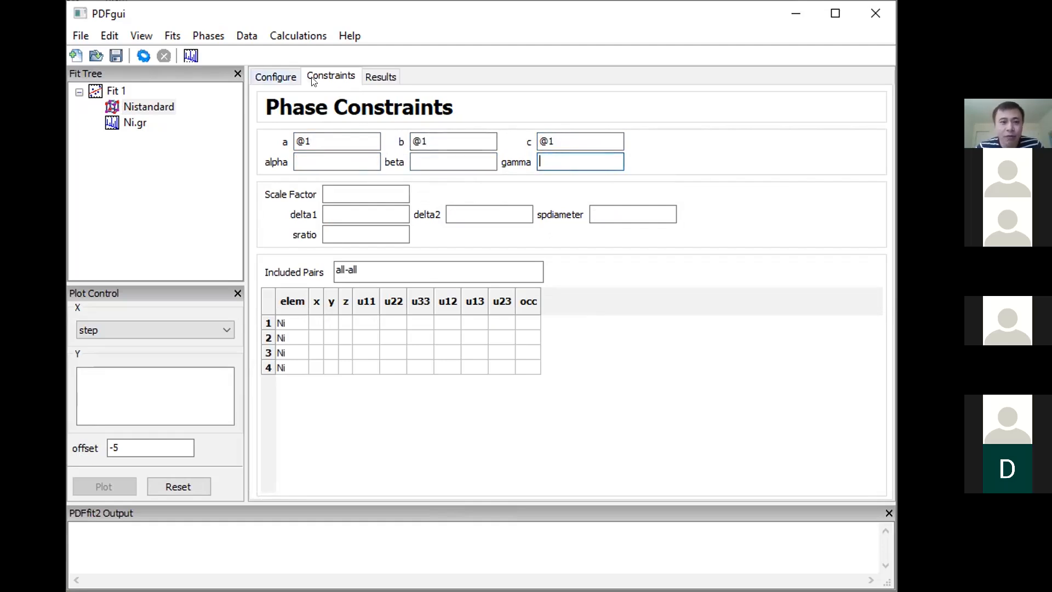
click(267, 76)
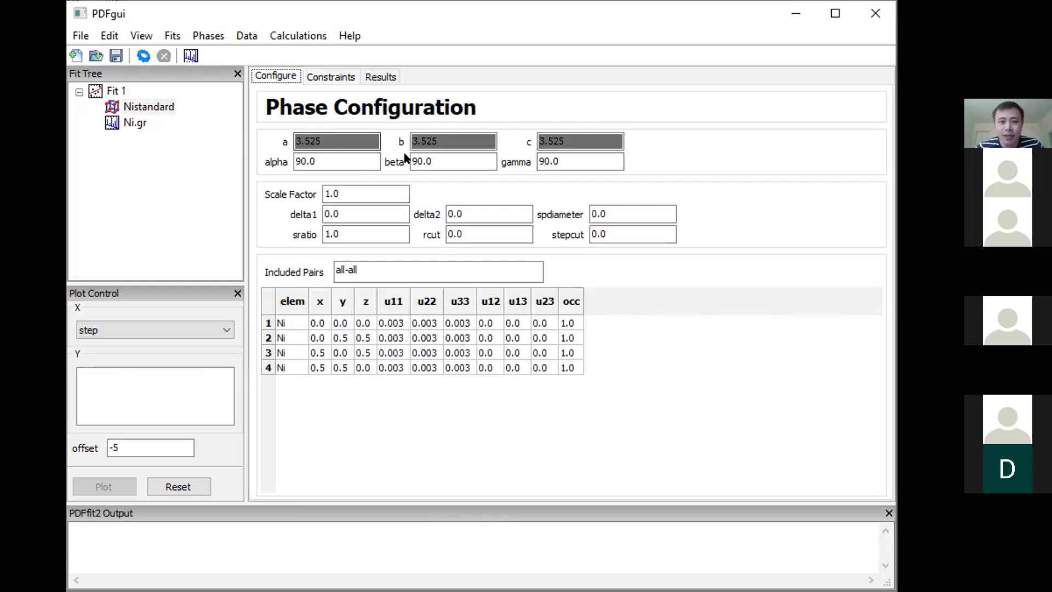
click(322, 78)
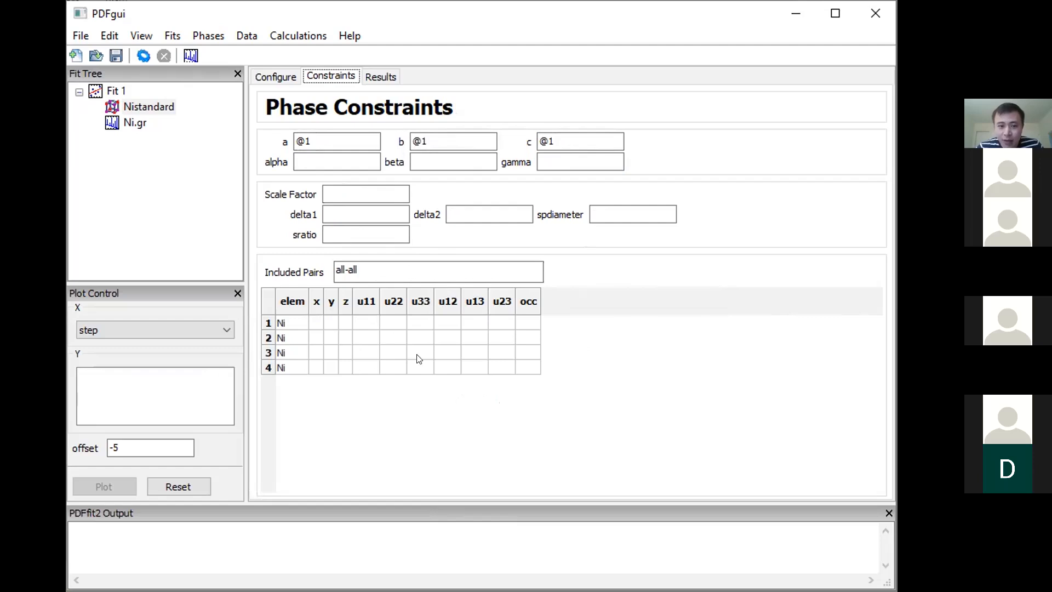
click(268, 75)
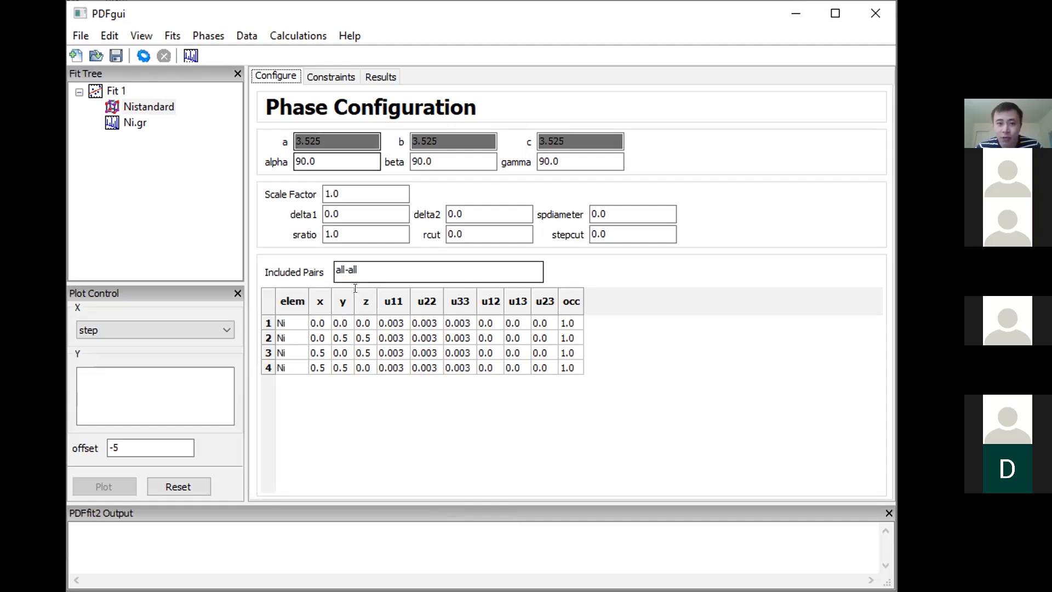
mouse_move(338, 136)
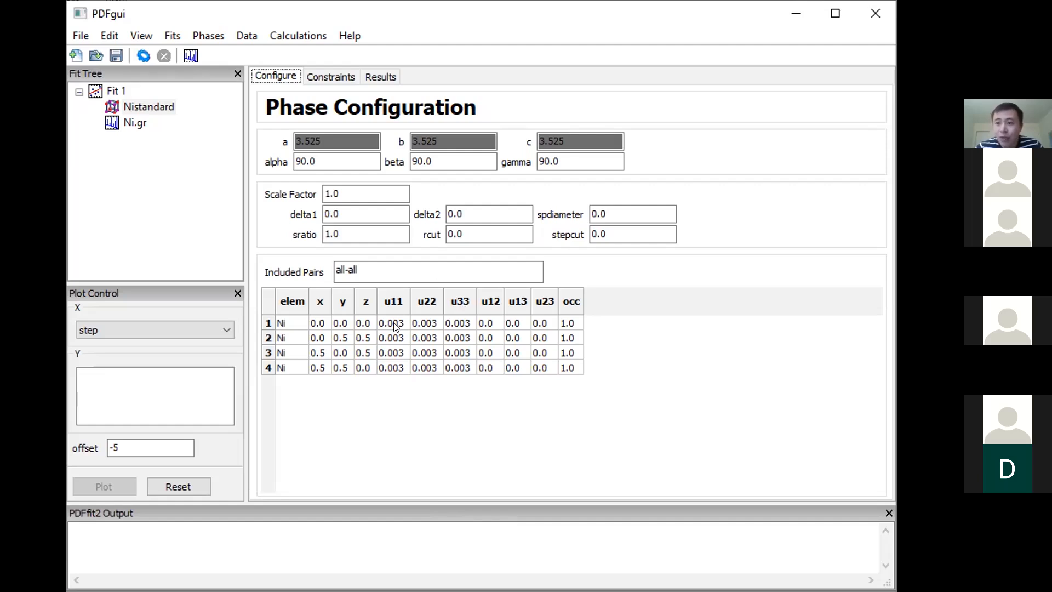
click(323, 76)
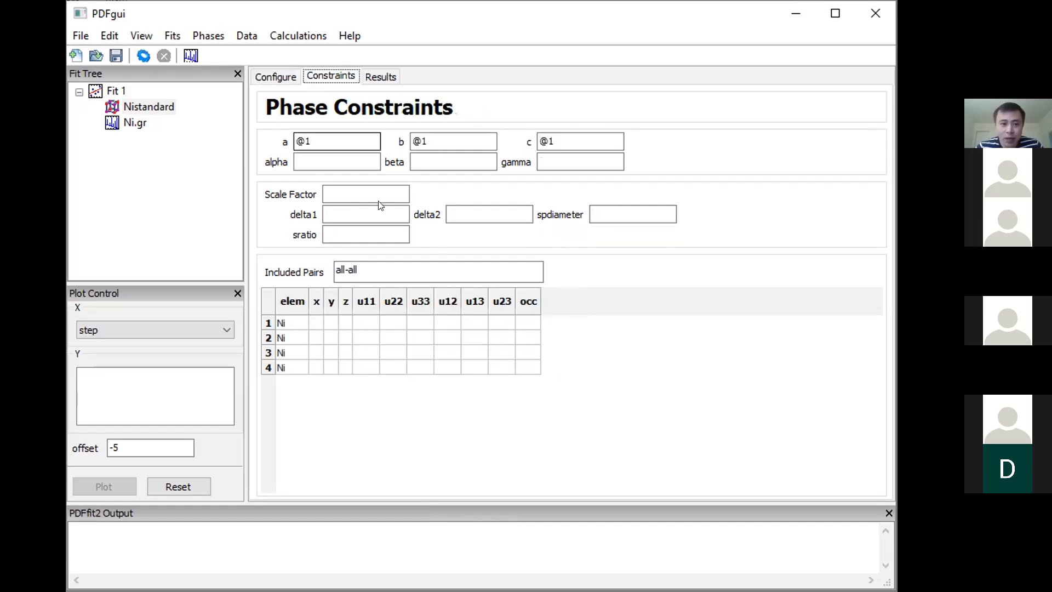
drag(366, 323, 418, 369)
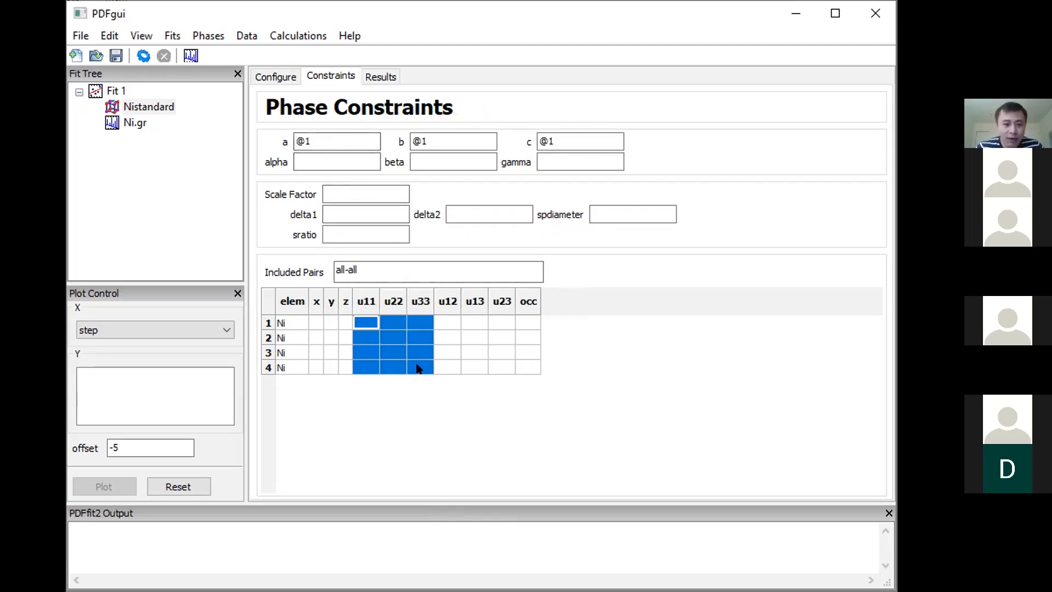
text(@11)
key(Return)
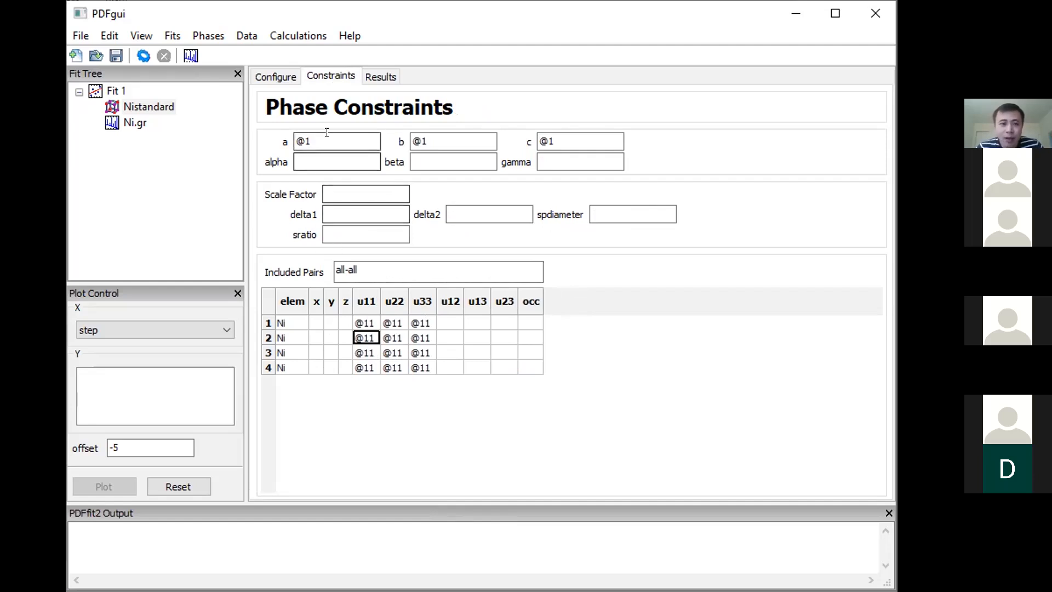
- Review the Nistandard phase configuration, including the delta parameters, and reopen the Ni.gr data set's constraints
click(276, 77)
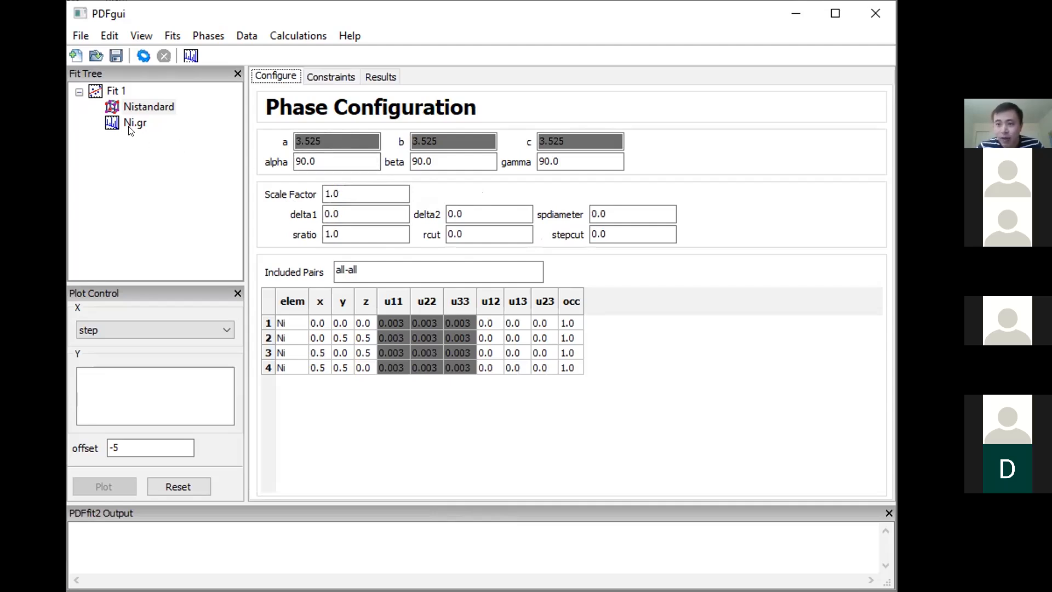
click(357, 208)
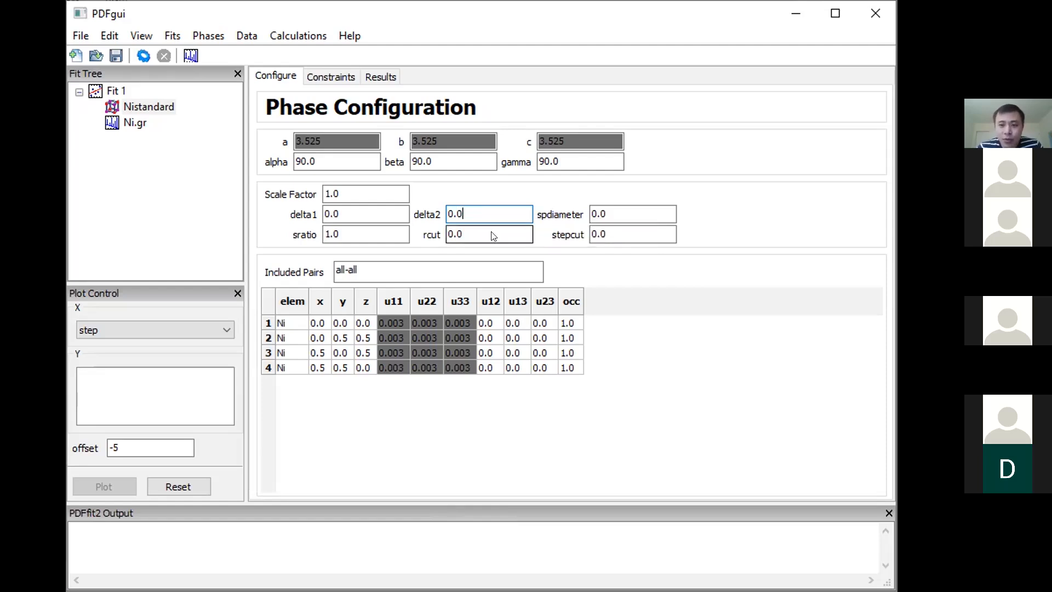
click(529, 590)
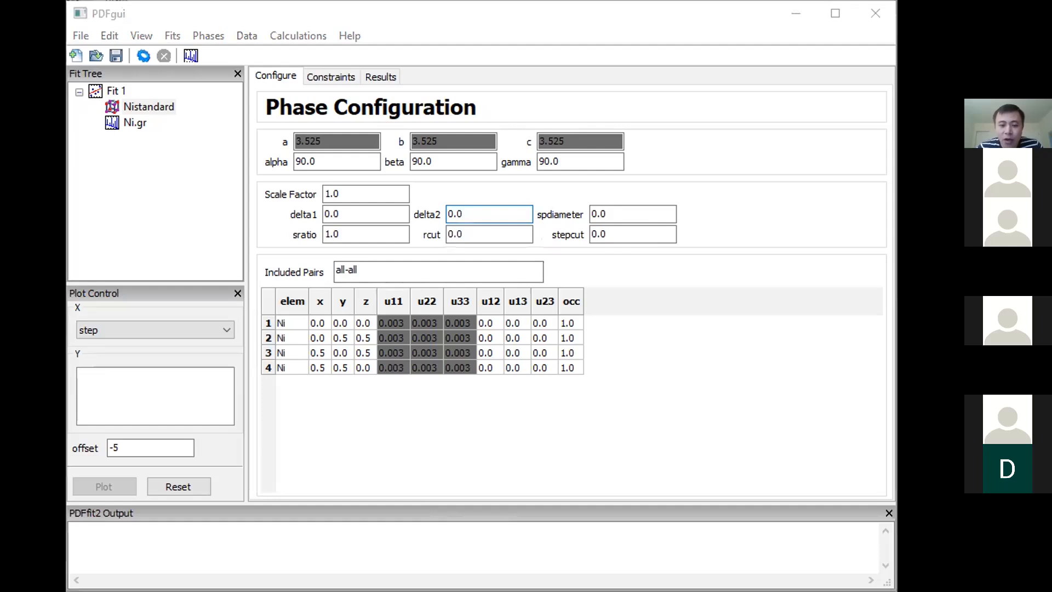
click(529, 590)
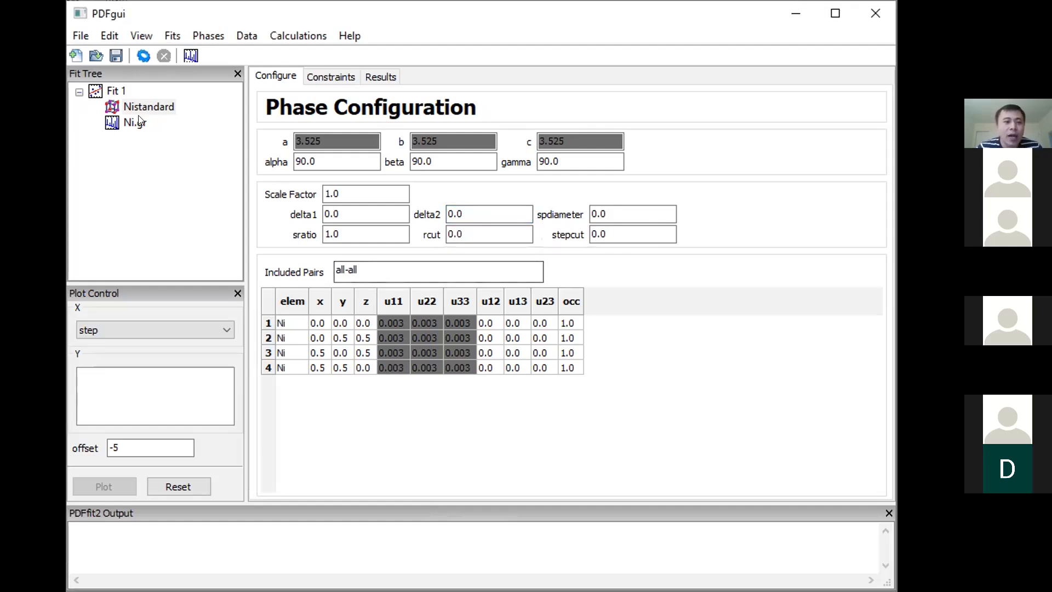
click(127, 123)
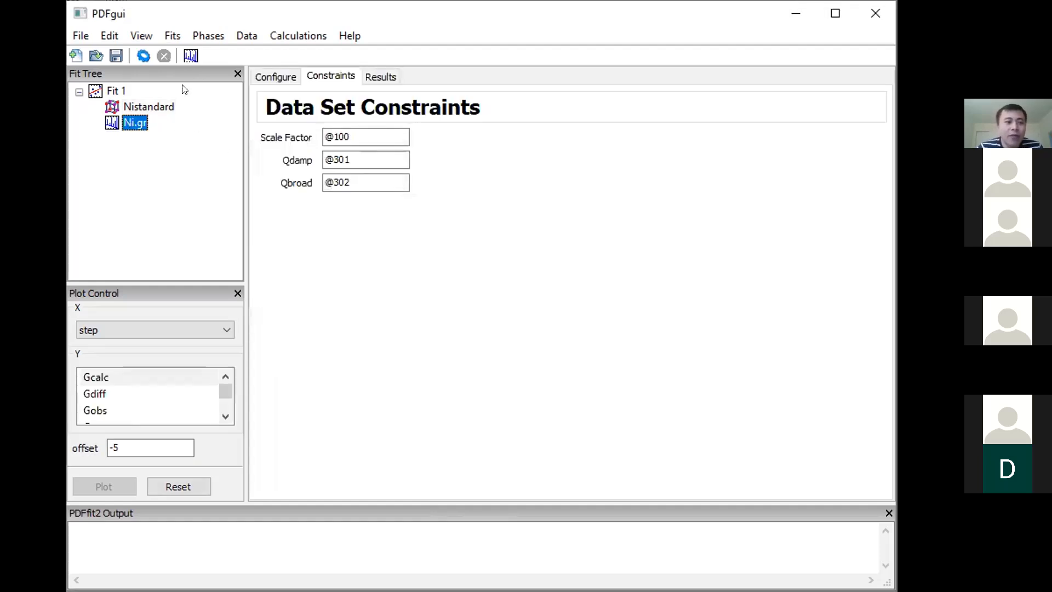
- Plot the Ni.gr data in an enlarged plot window and inspect its low-r peaks up to about r = 8.5
click(190, 55)
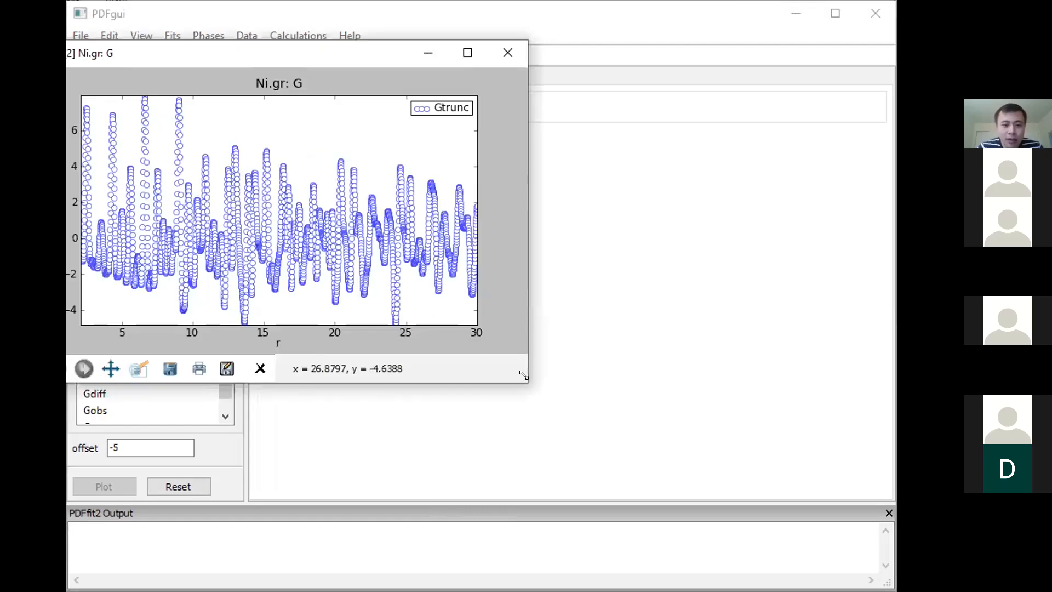
drag(523, 375, 652, 421)
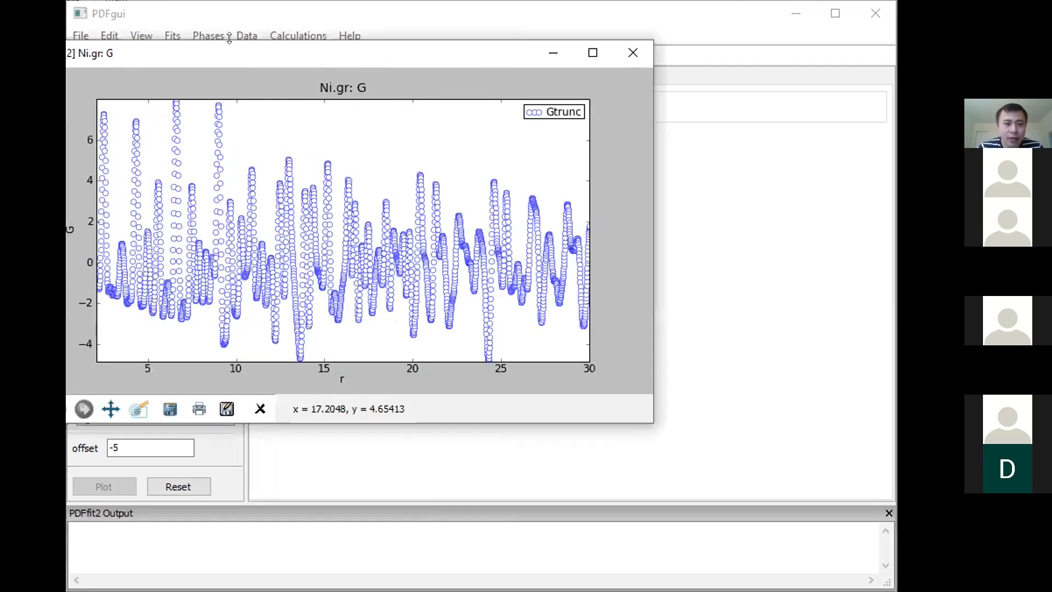
drag(229, 39, 377, 45)
click(180, 374)
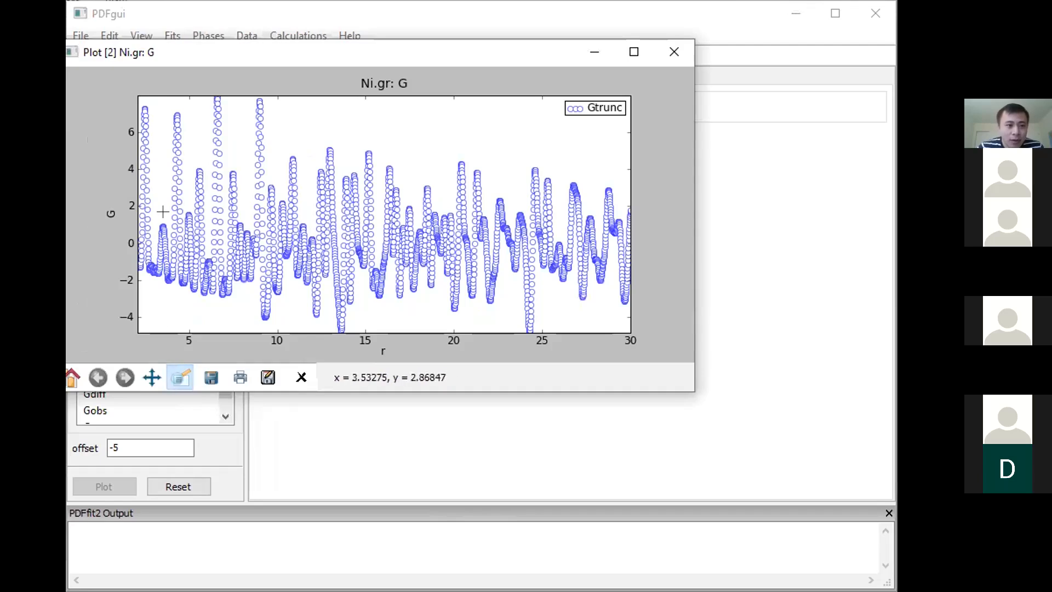
drag(158, 262, 158, 280)
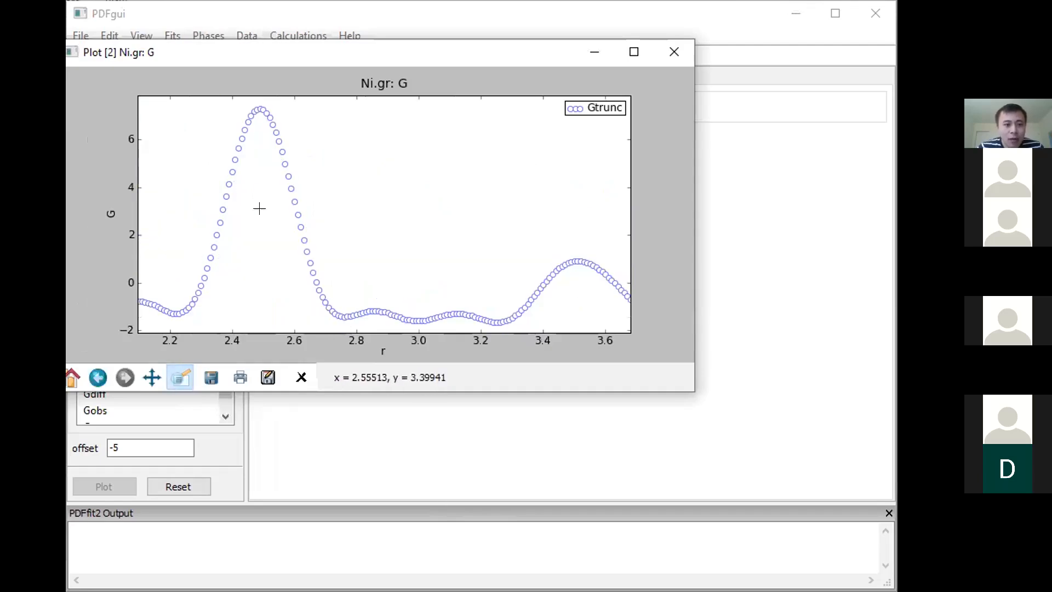
click(95, 377)
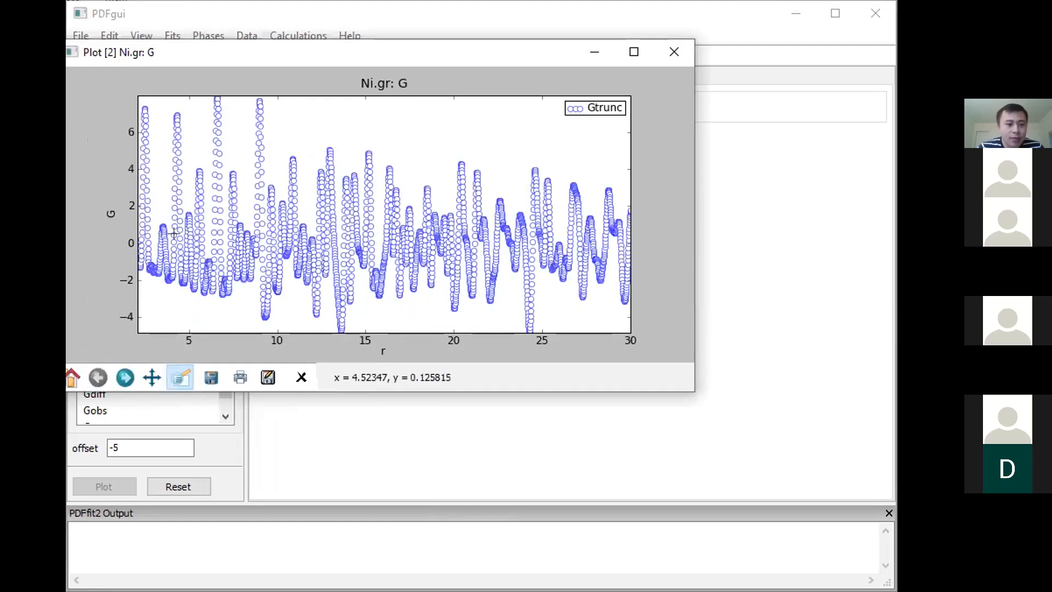
drag(138, 98, 244, 317)
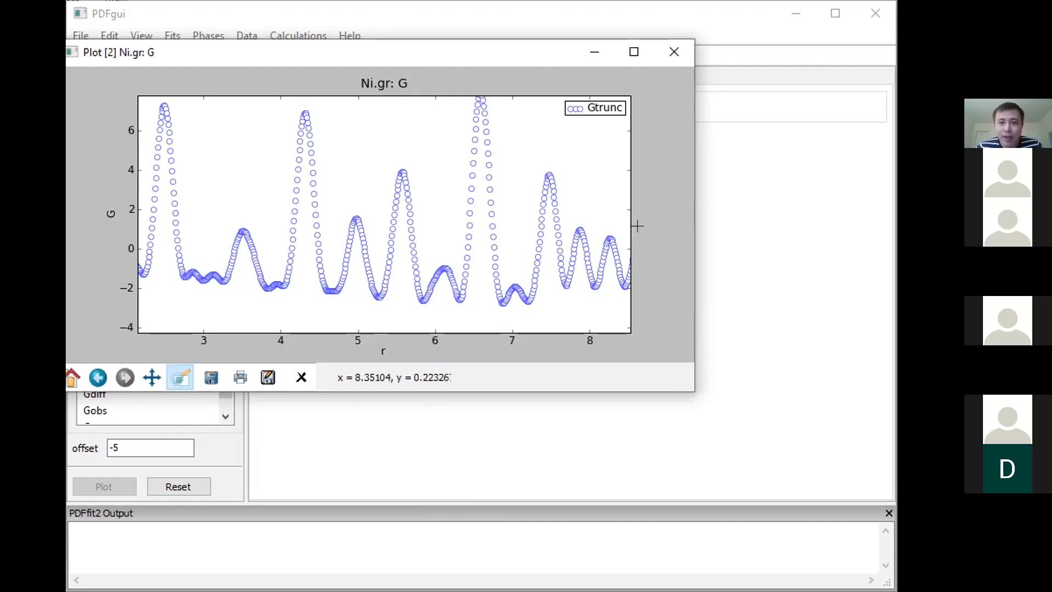
click(772, 218)
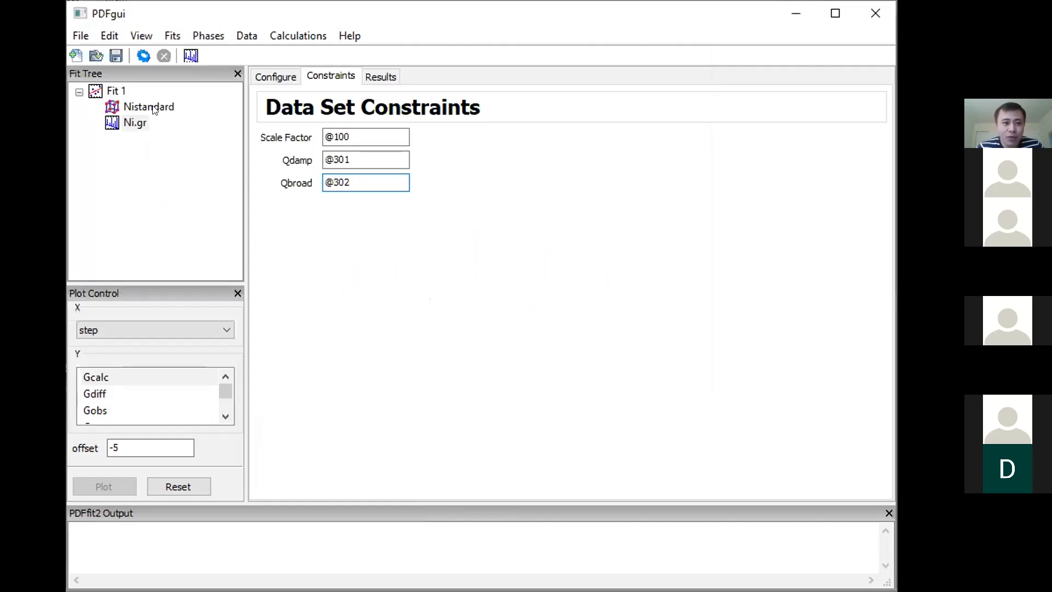
- Check the Ni.gr data set configuration and set the Nistandard phase's delta2 to 2.0
click(280, 77)
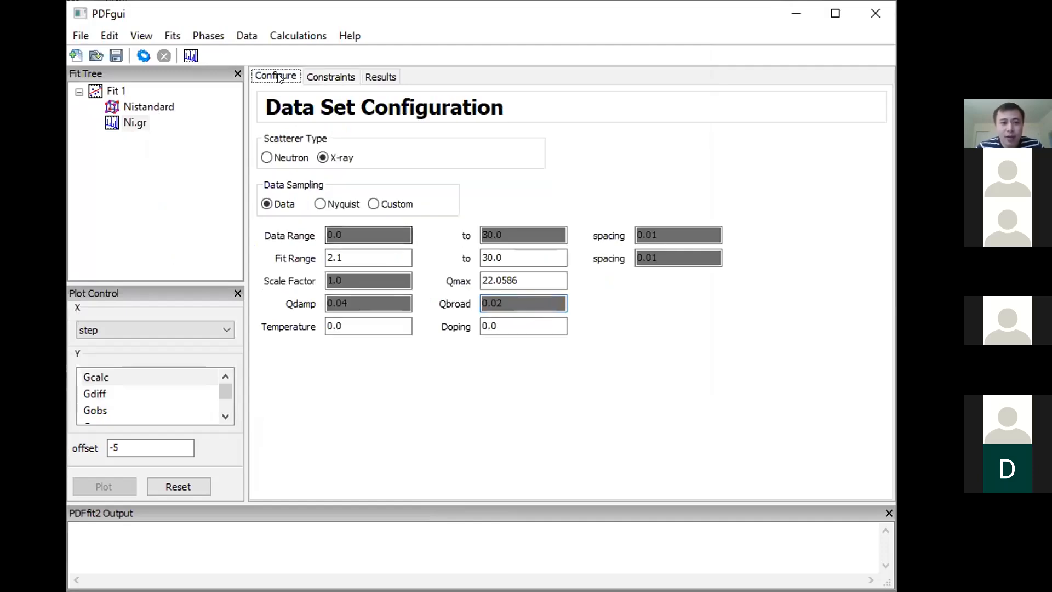
click(154, 109)
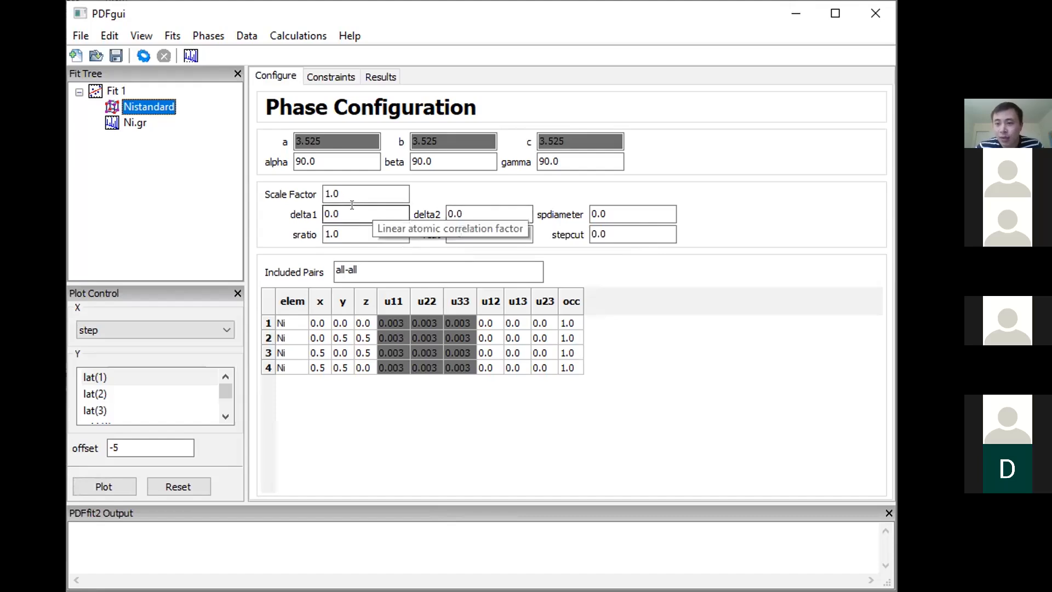
click(520, 214)
drag(520, 215, 407, 216)
text(2)
key(Tab)
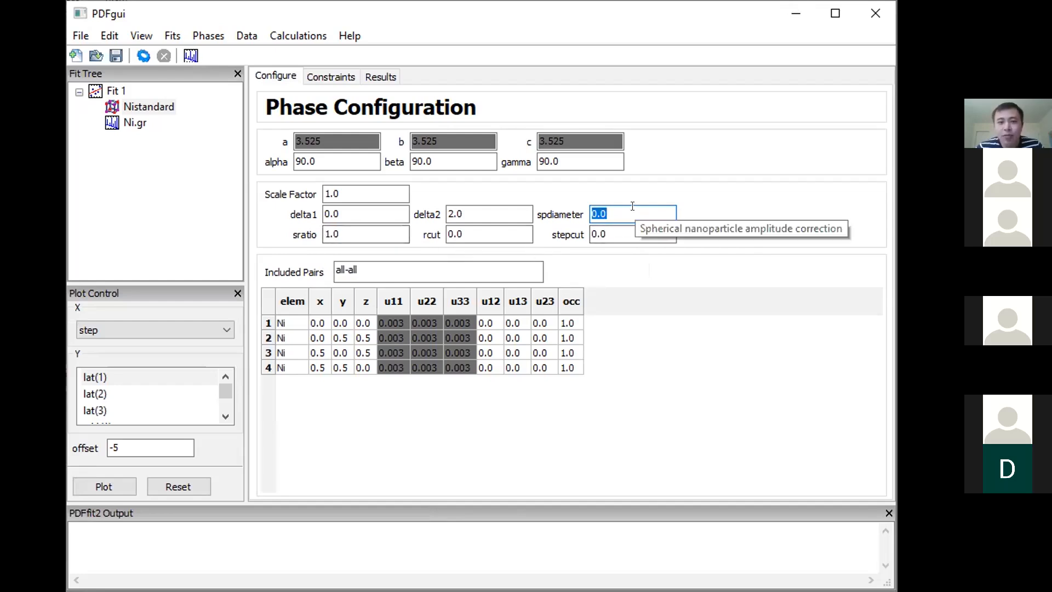
click(466, 213)
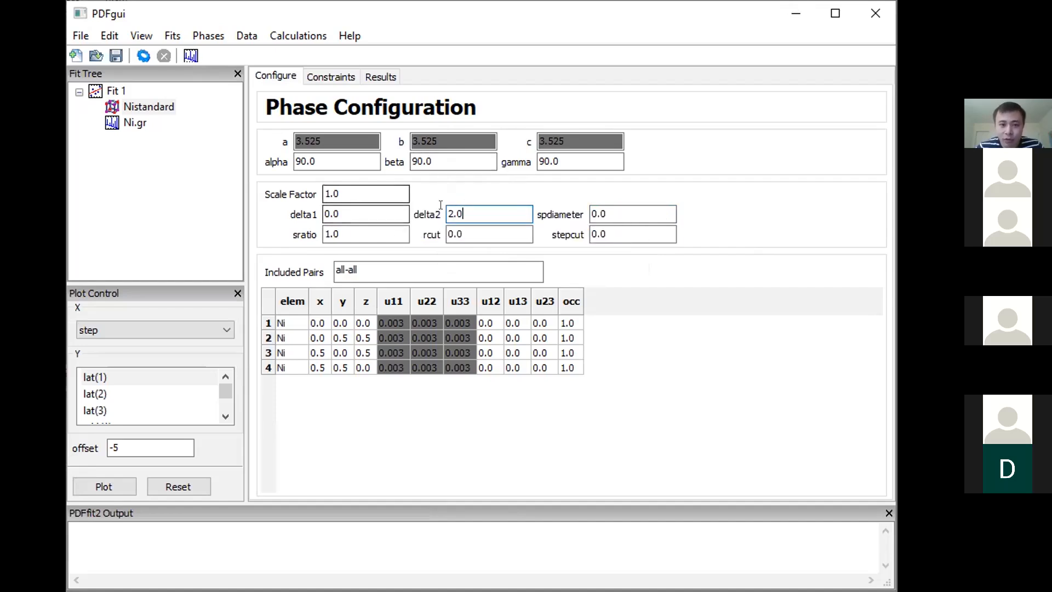
click(322, 76)
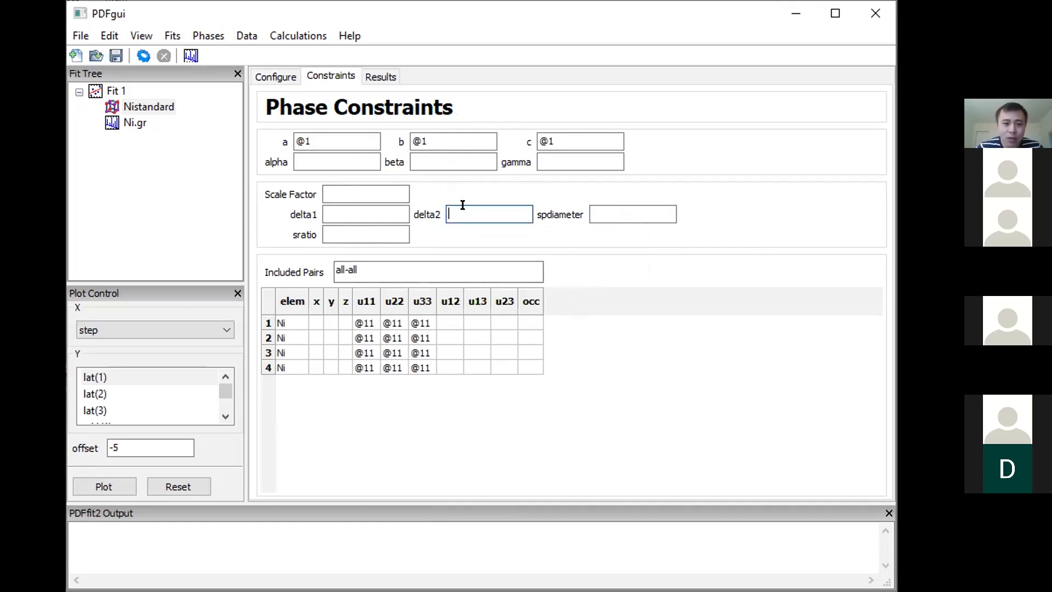
text(@)
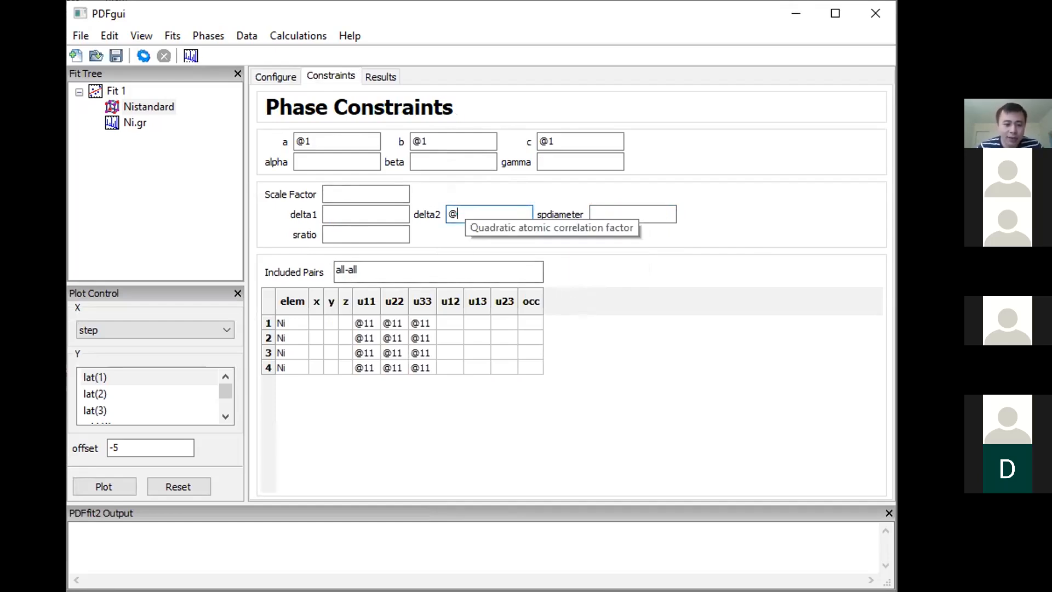
text(200)
key(Tab)
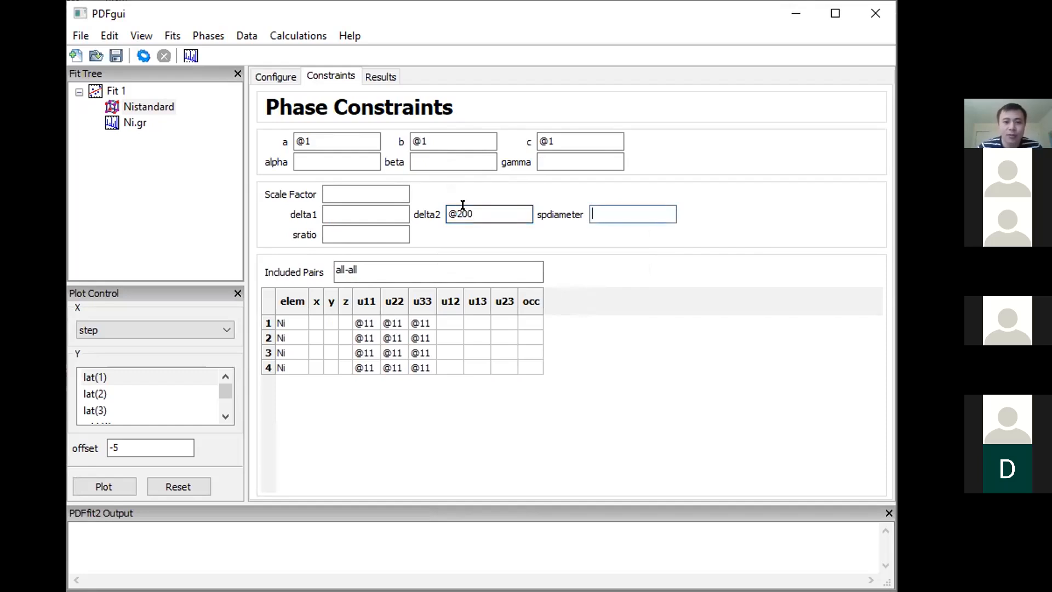
click(270, 76)
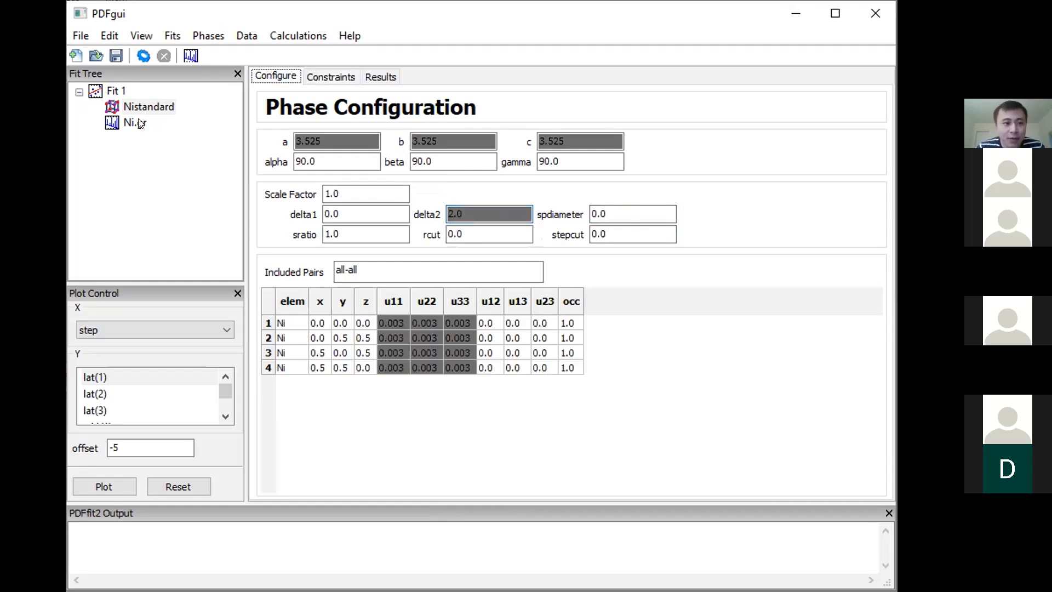
- Open the Fit 1 parameters and fix all of them at once
click(117, 92)
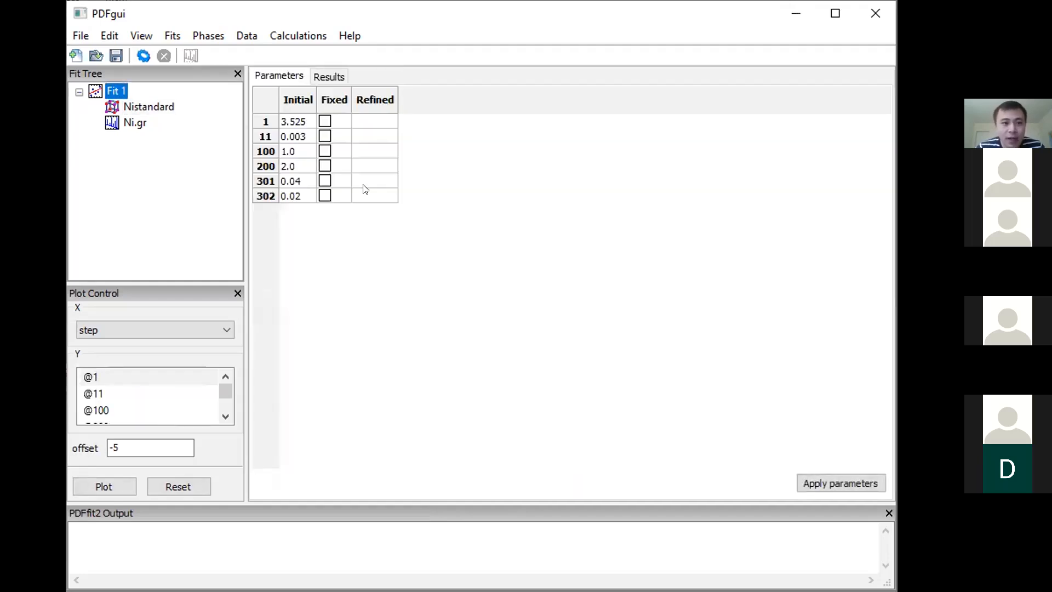
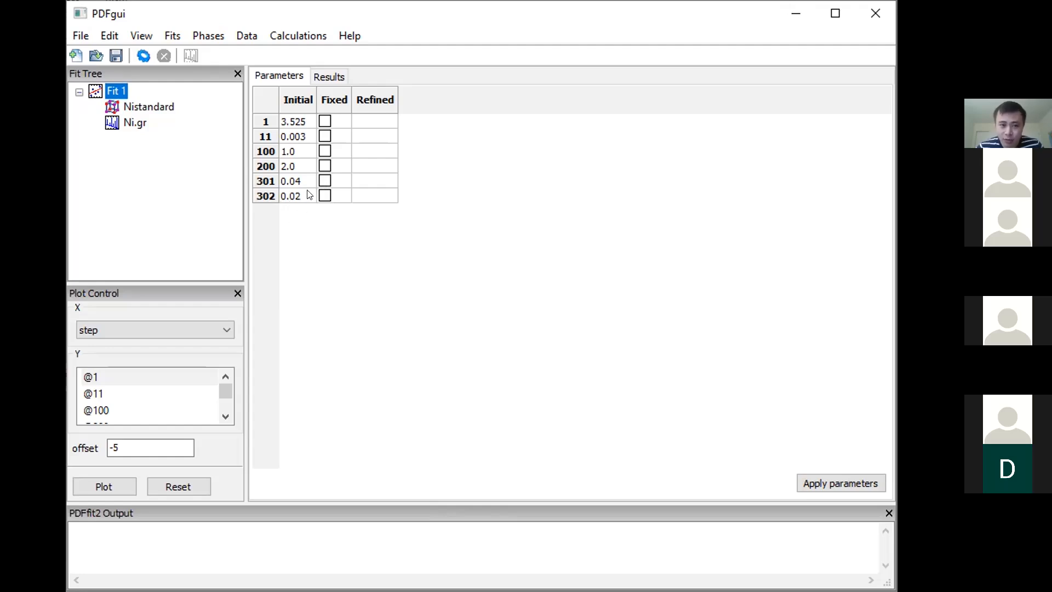
click(325, 101)
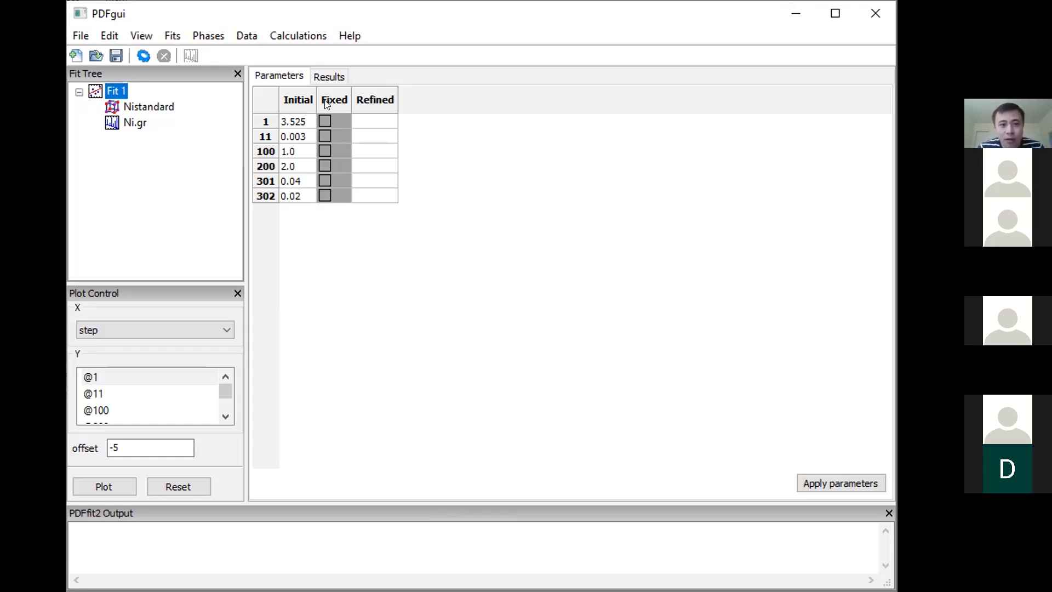
right_click(323, 118)
click(344, 132)
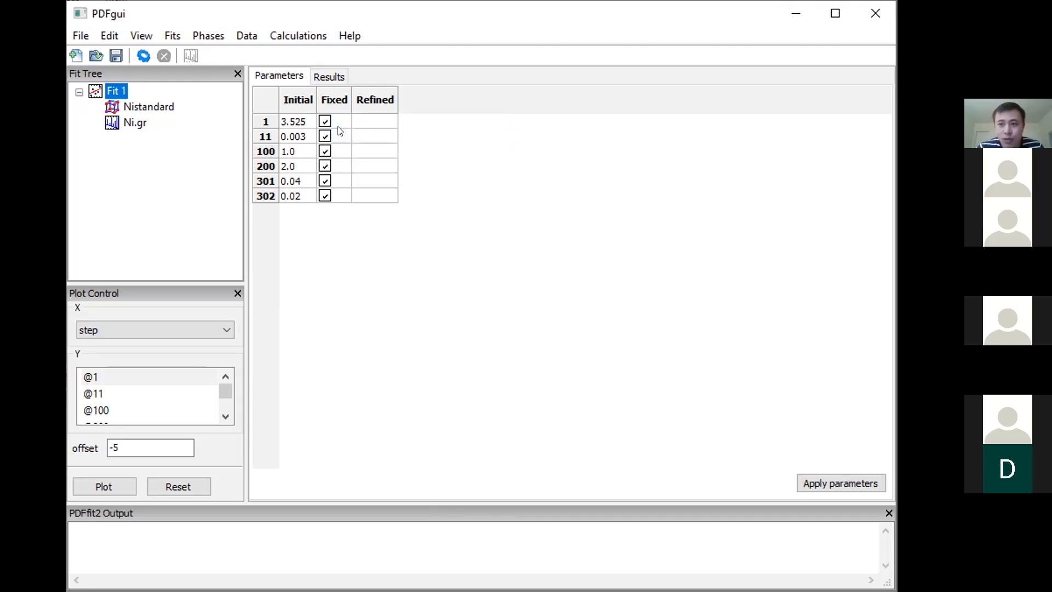
- Free only parameters 1 and 100 of Fit 1, leaving all the other parameters fixed
click(325, 121)
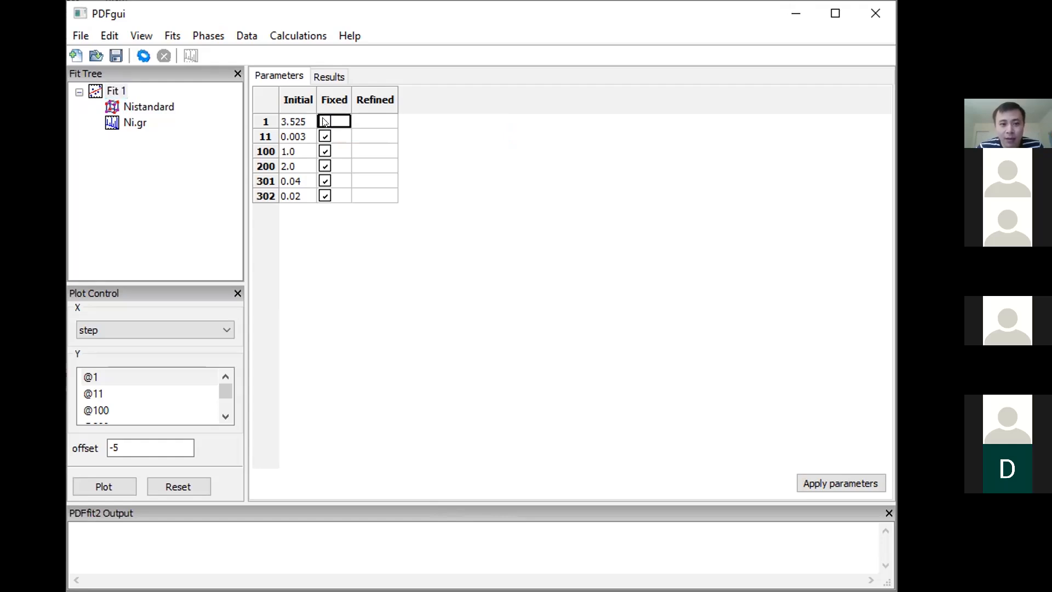
click(324, 137)
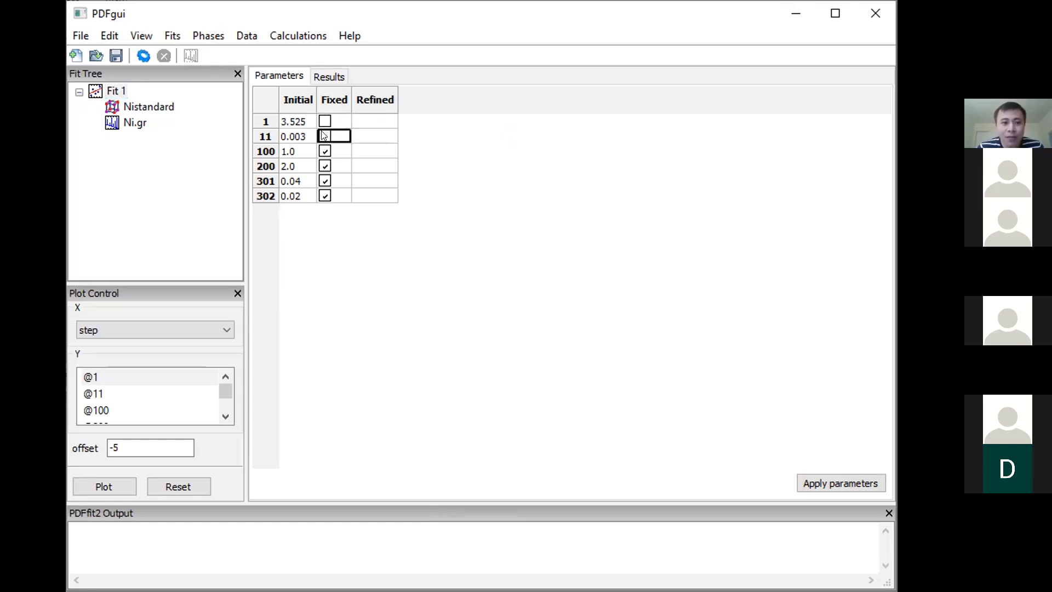
click(324, 120)
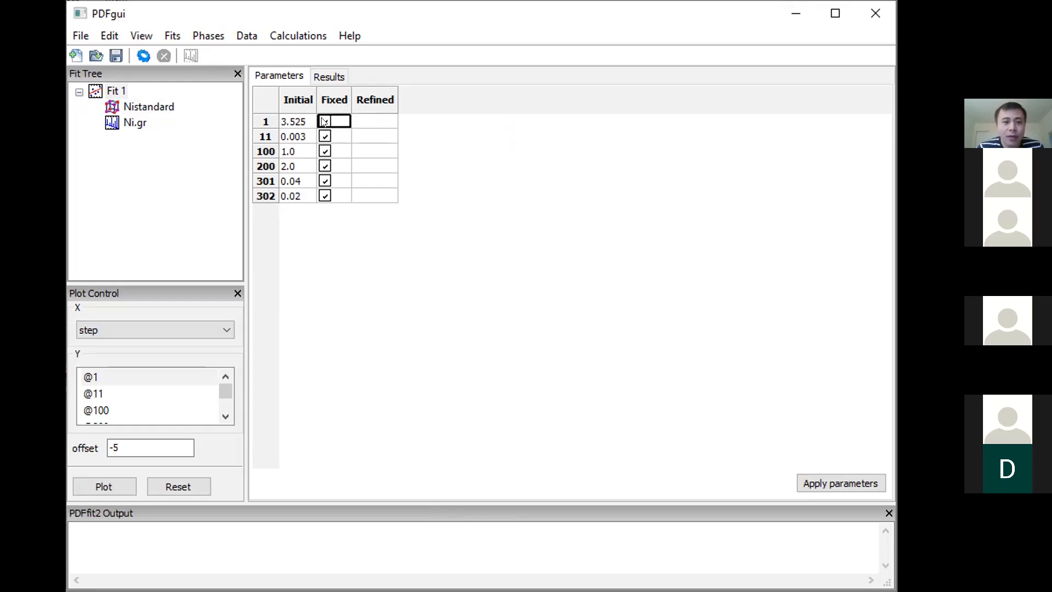
click(324, 151)
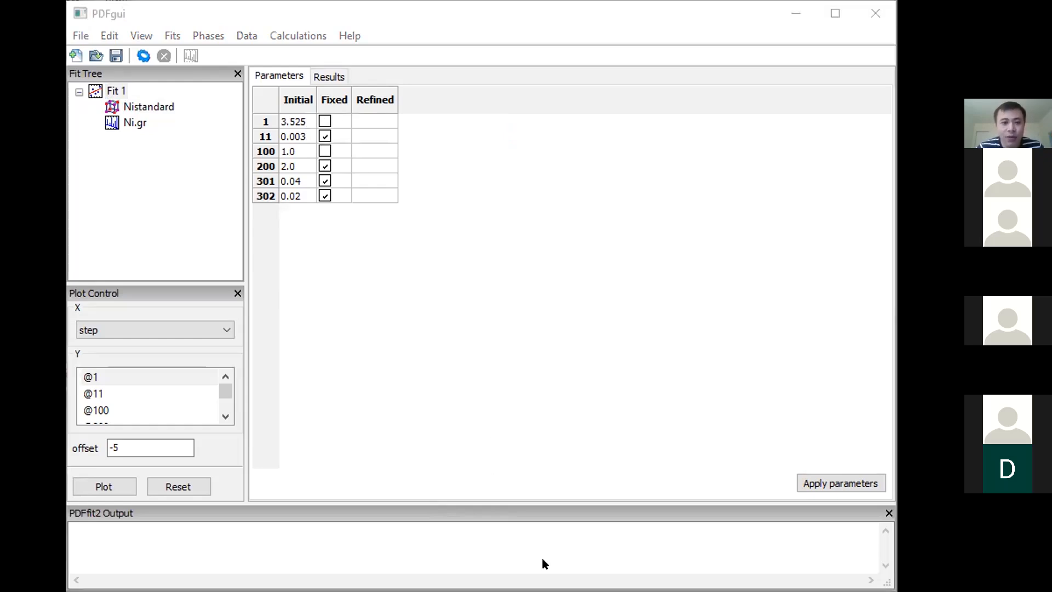
- Restore the Ni.gr plot to its full r range and run the Fit 1 refinement
click(98, 377)
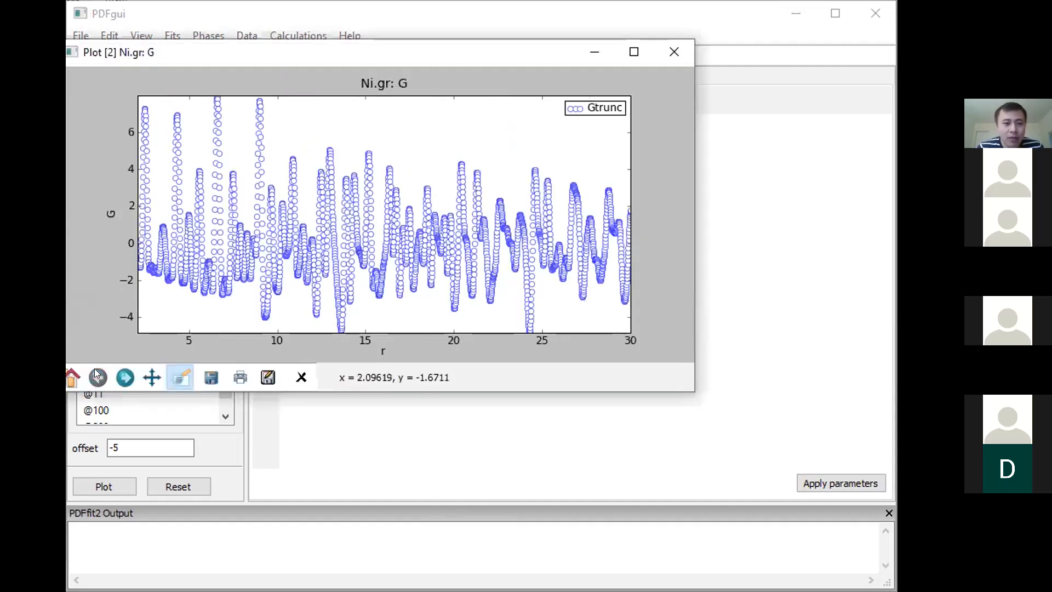
click(351, 18)
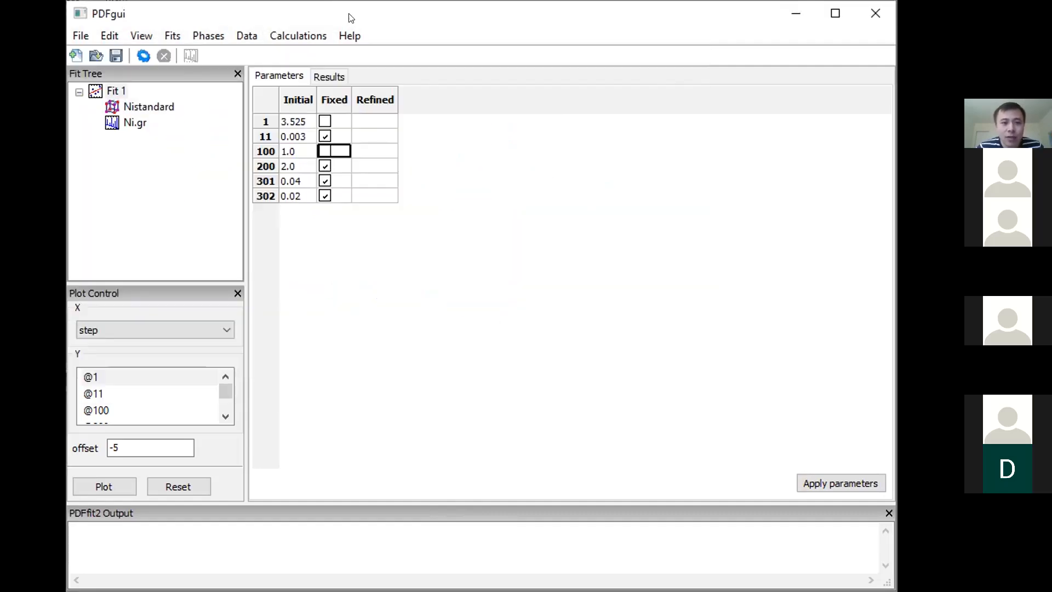
click(141, 54)
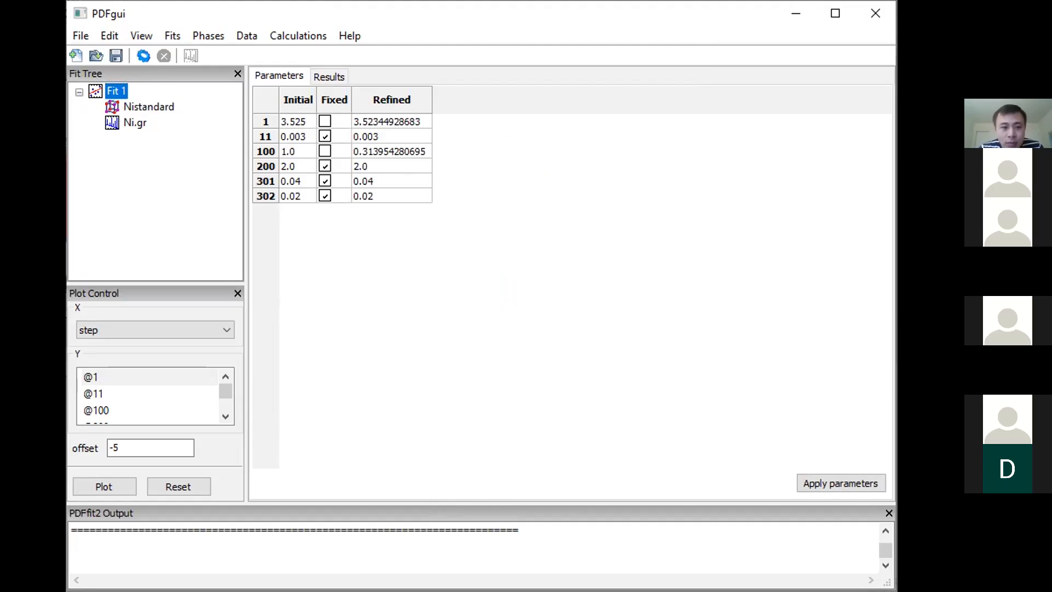
- Examine the calculated and difference curves in the Ni.gr plot, and enlarge the PDFfit2 output to read the final refinement results
key(alt+Tab)
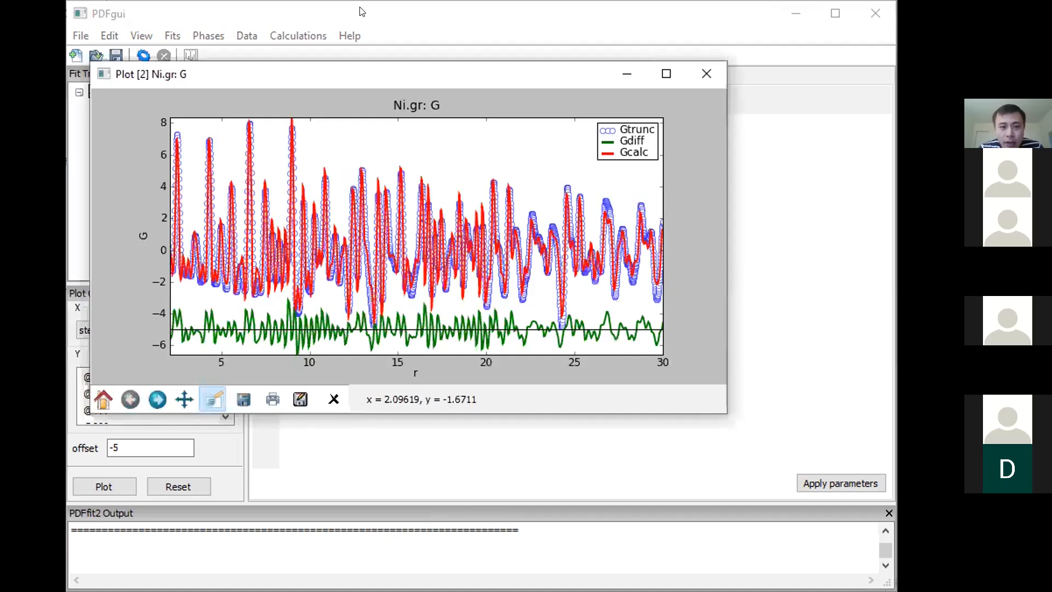
key(alt+Tab)
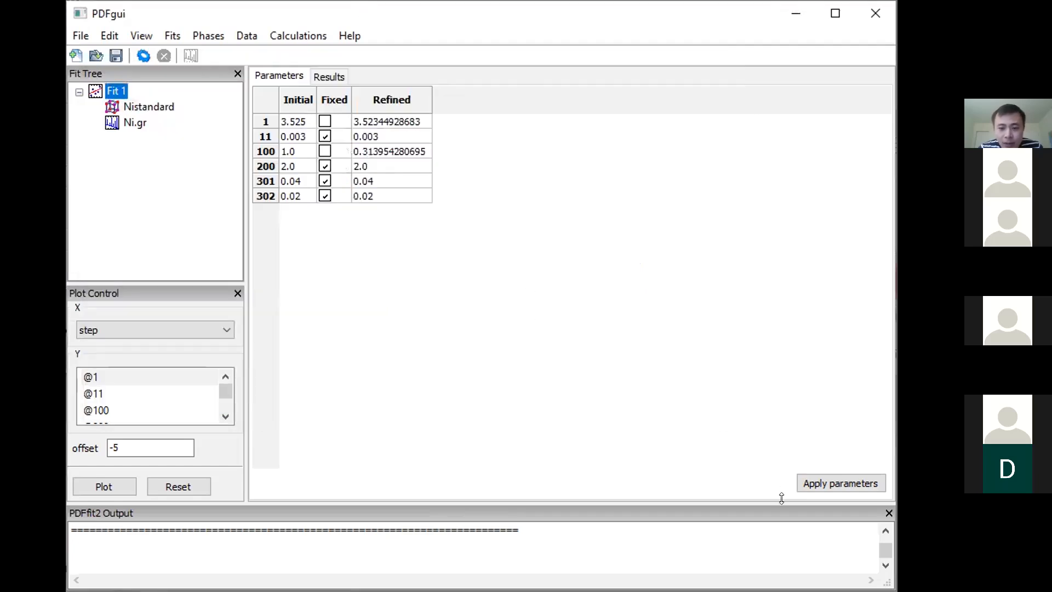
drag(758, 503, 746, 444)
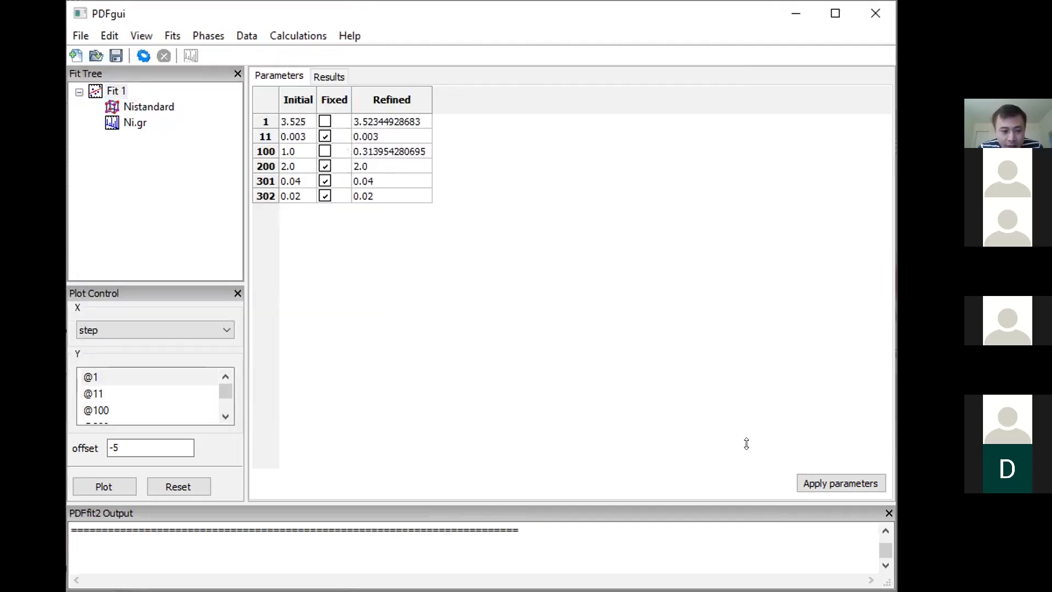
click(394, 510)
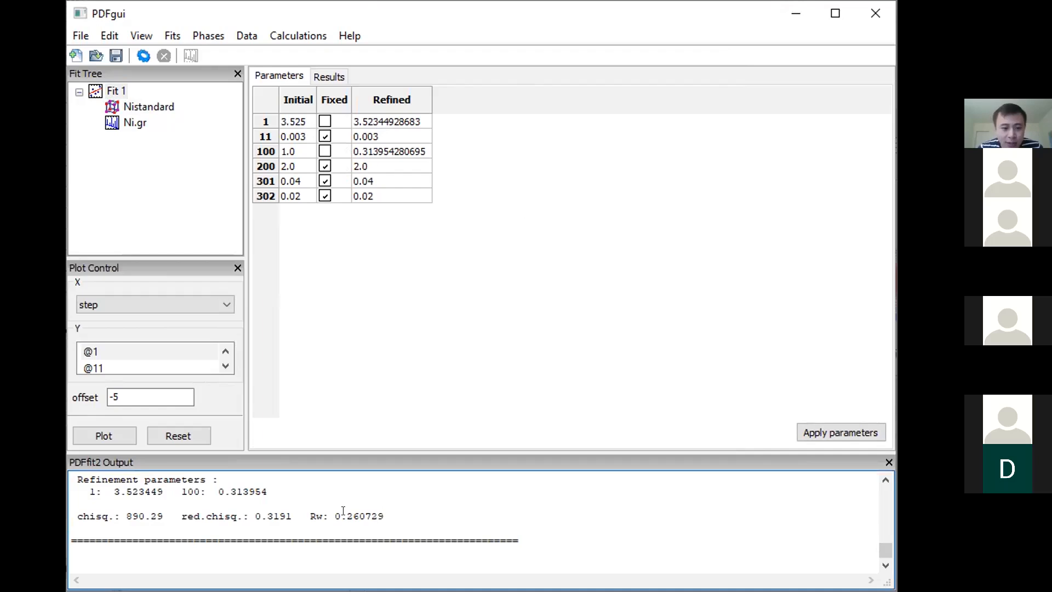
click(884, 480)
click(884, 481)
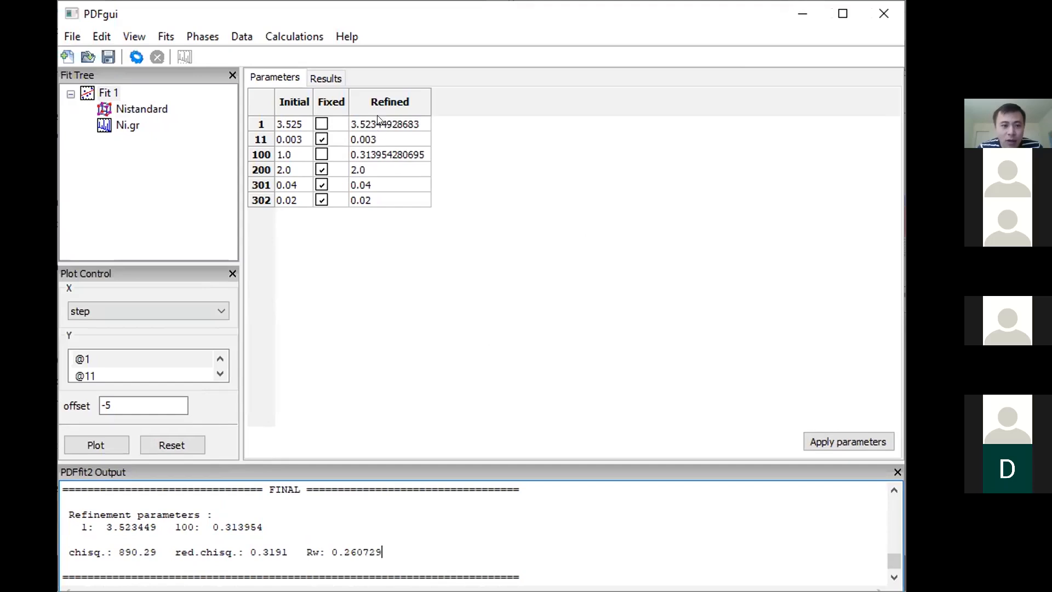
- Copy all refined parameter values of Fit 1 to the initial values and check the initial value of parameter 1
click(378, 114)
right_click(378, 158)
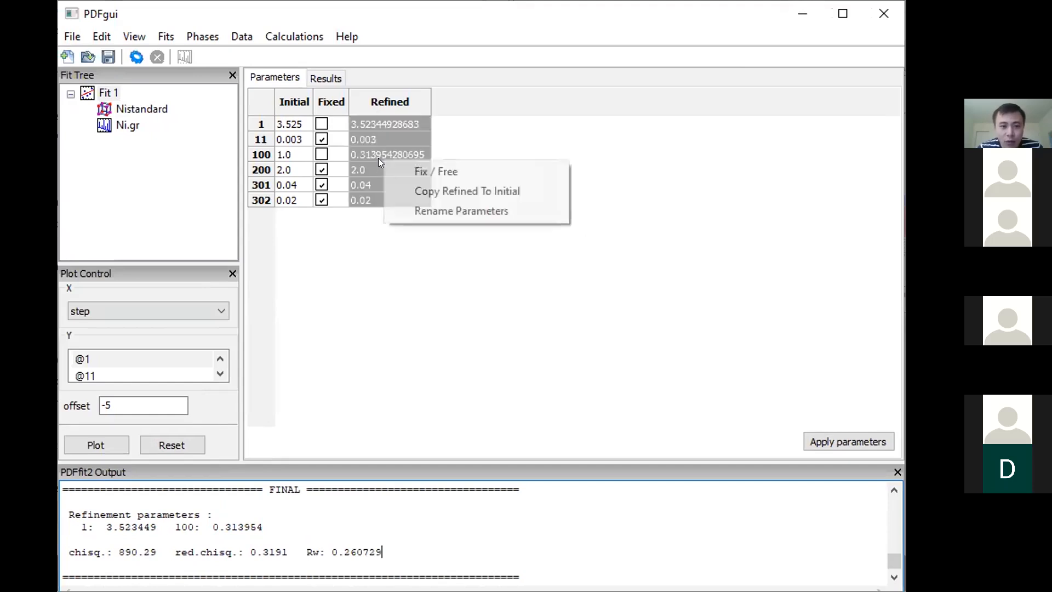
click(435, 192)
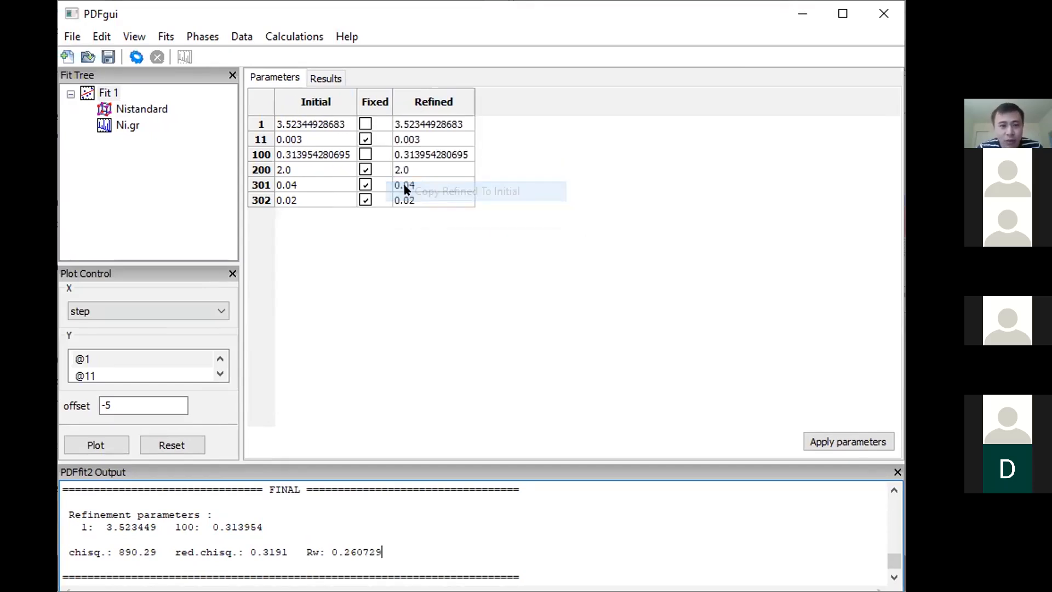
click(304, 108)
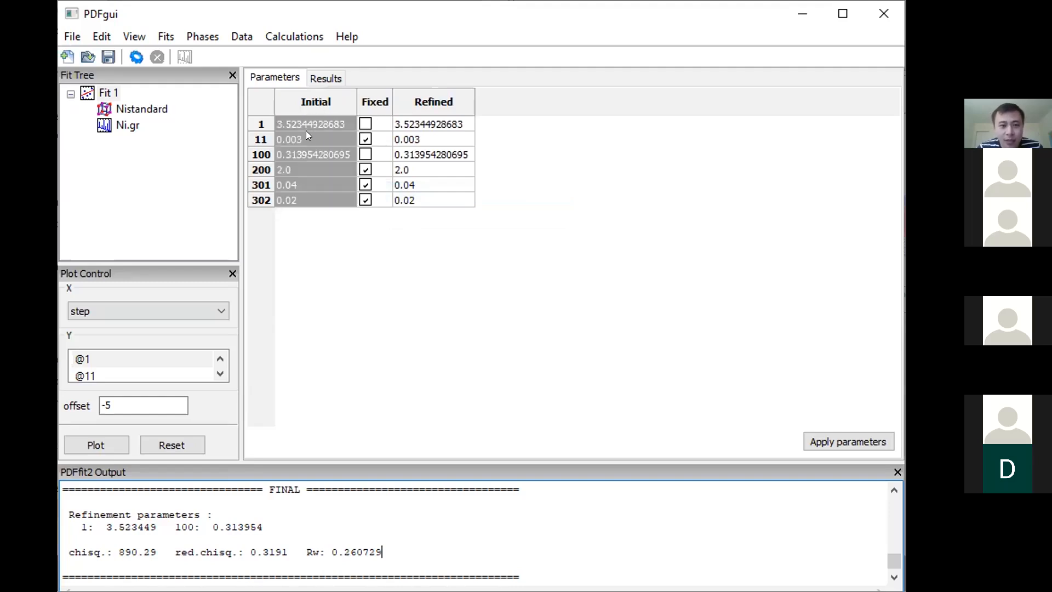
double_click(305, 127)
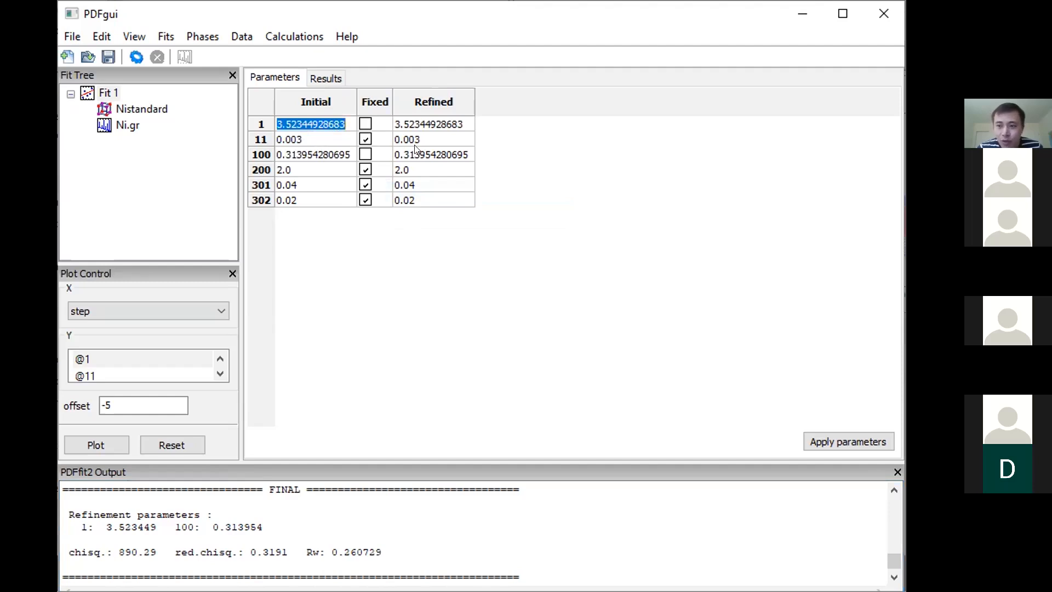
- Free parameter 11 of Fit 1, run the refinement and check the fit in the Ni.gr plot and the PDFfit2 output
click(364, 138)
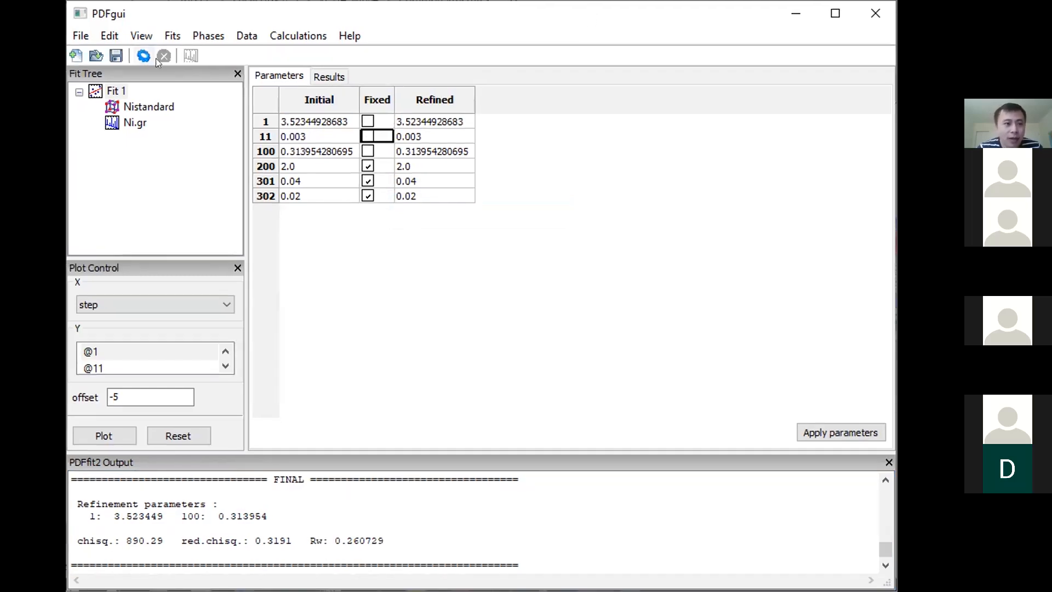
click(137, 56)
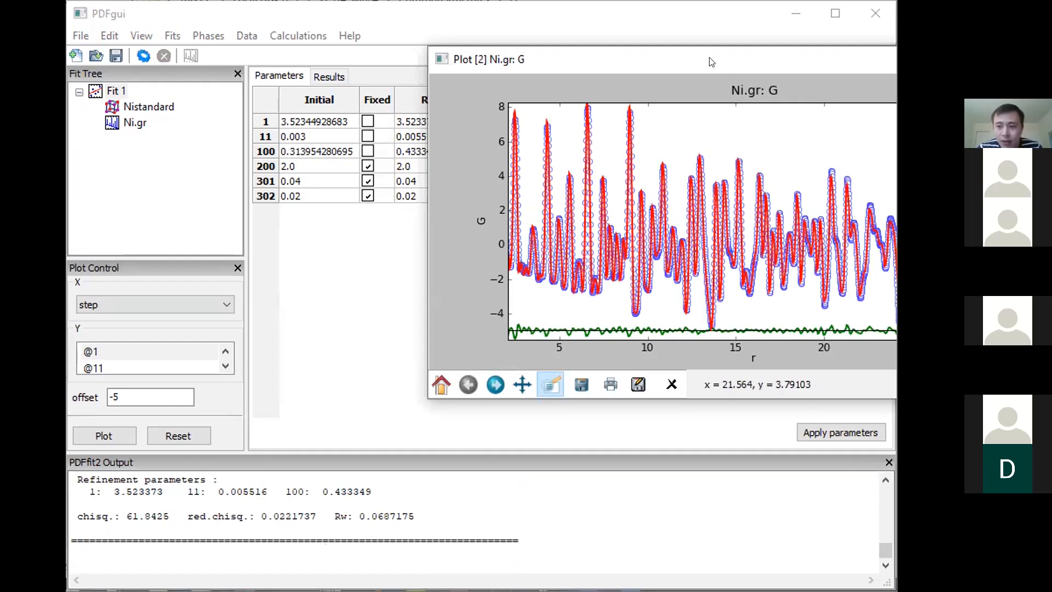
drag(709, 58, 459, 55)
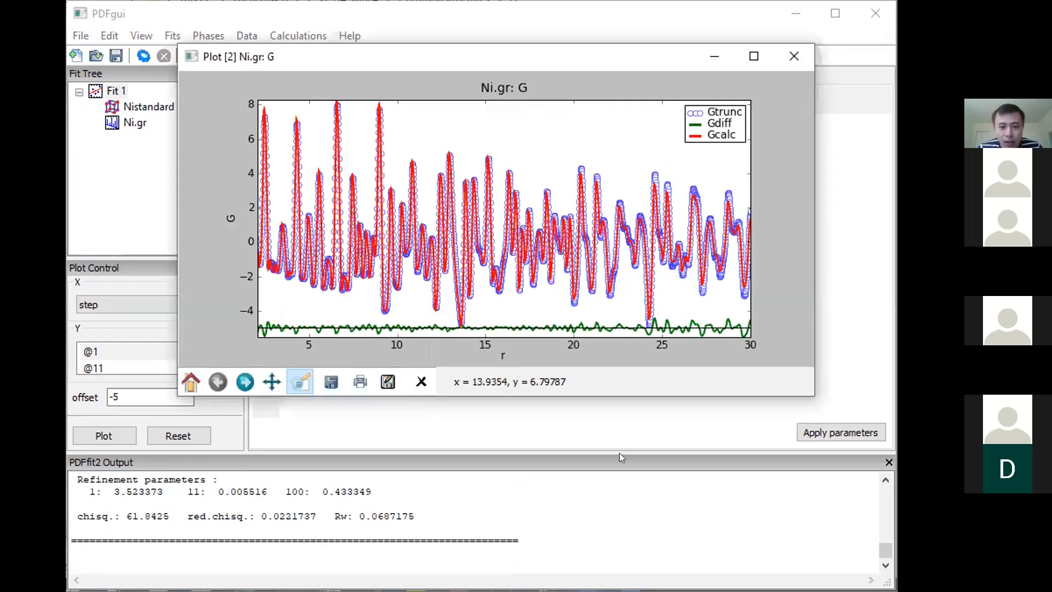
click(885, 480)
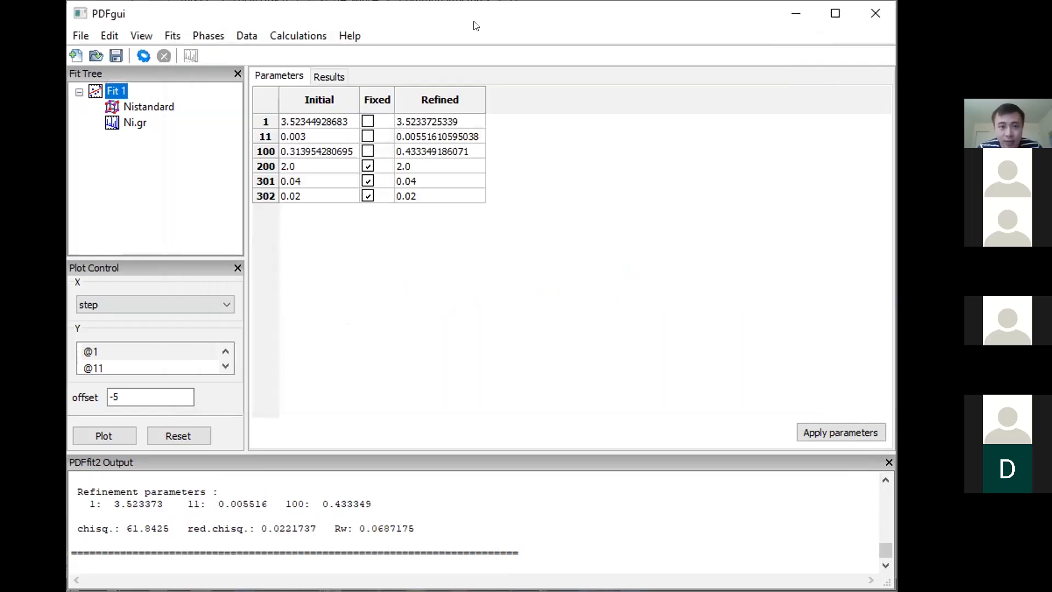
drag(474, 21, 472, 19)
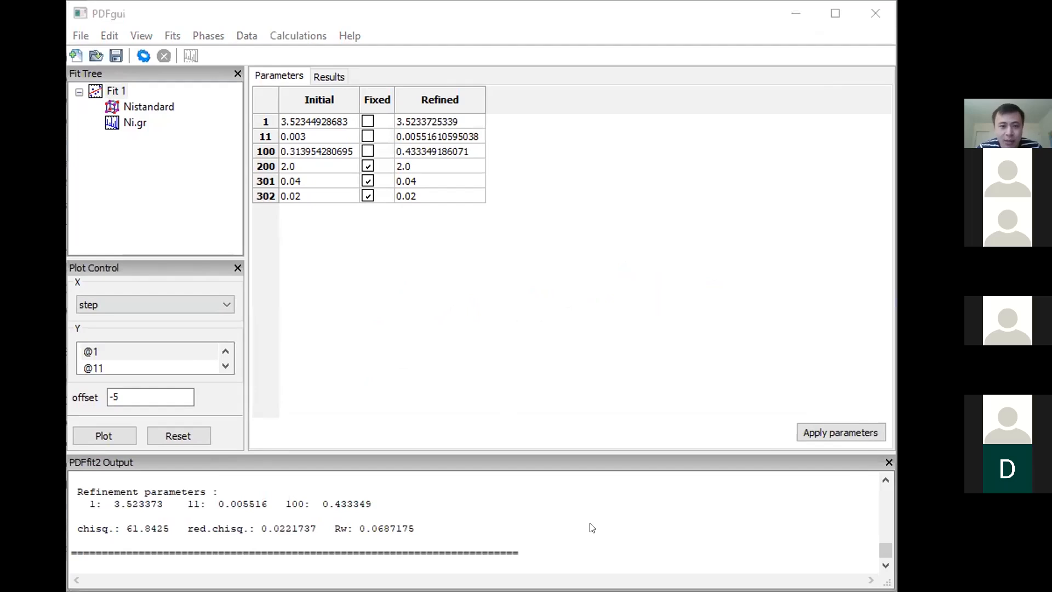
click(367, 76)
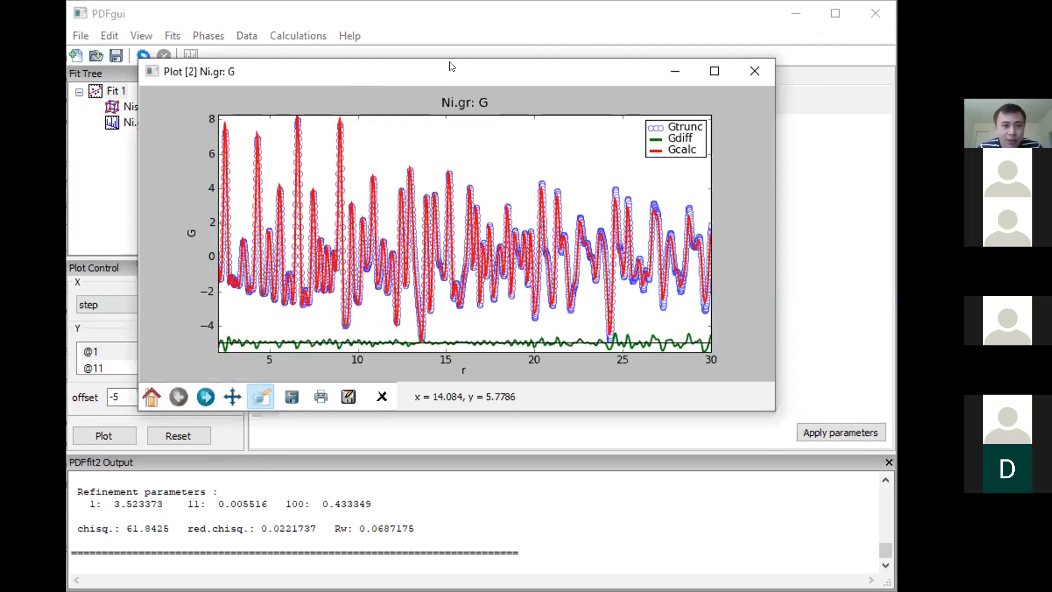
- Copy all refined values from the fit with parameters 1, 11 and 100 free to the initial values
click(422, 22)
click(422, 96)
right_click(420, 144)
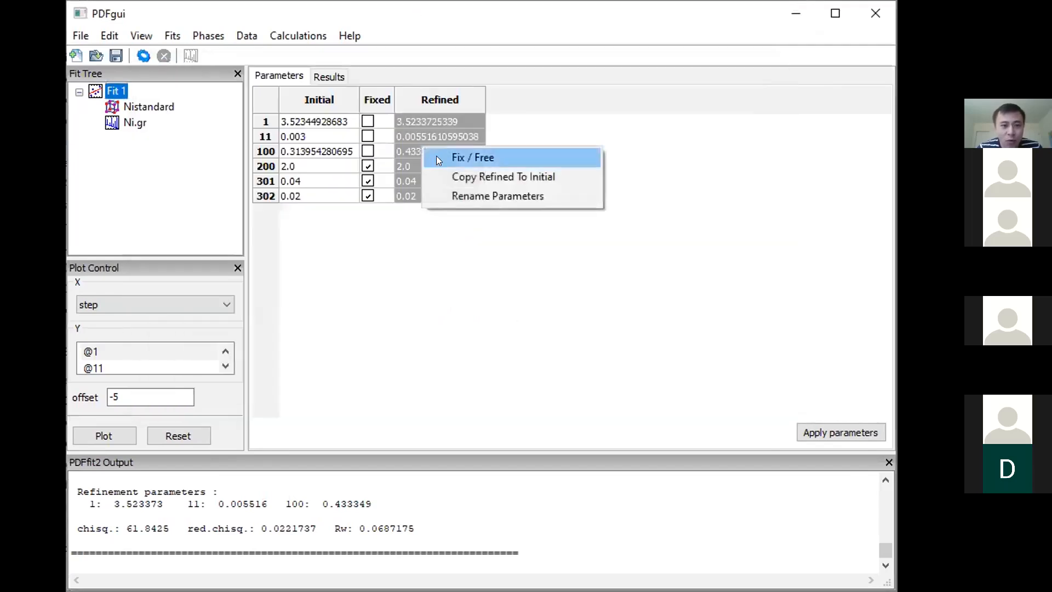
click(451, 174)
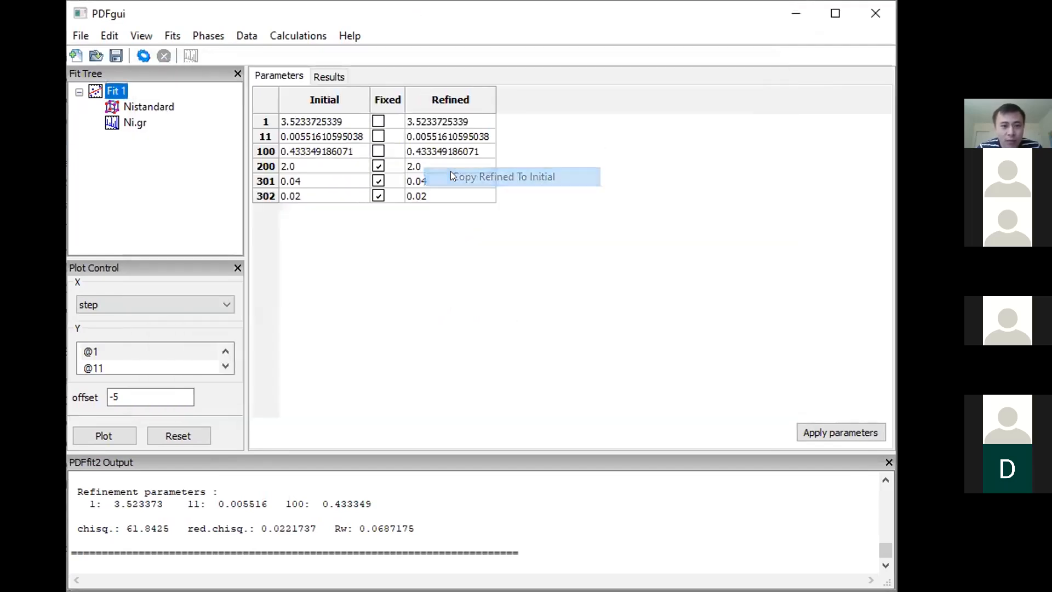
- Free parameter 200 of Fit 1 as well and run the refinement again
click(378, 165)
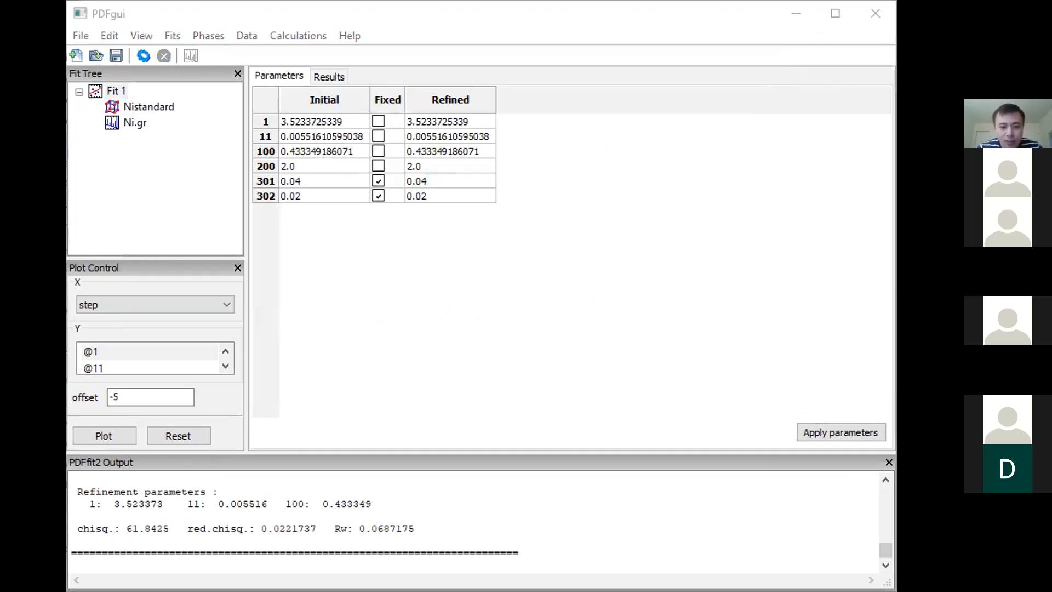
click(619, 534)
click(140, 57)
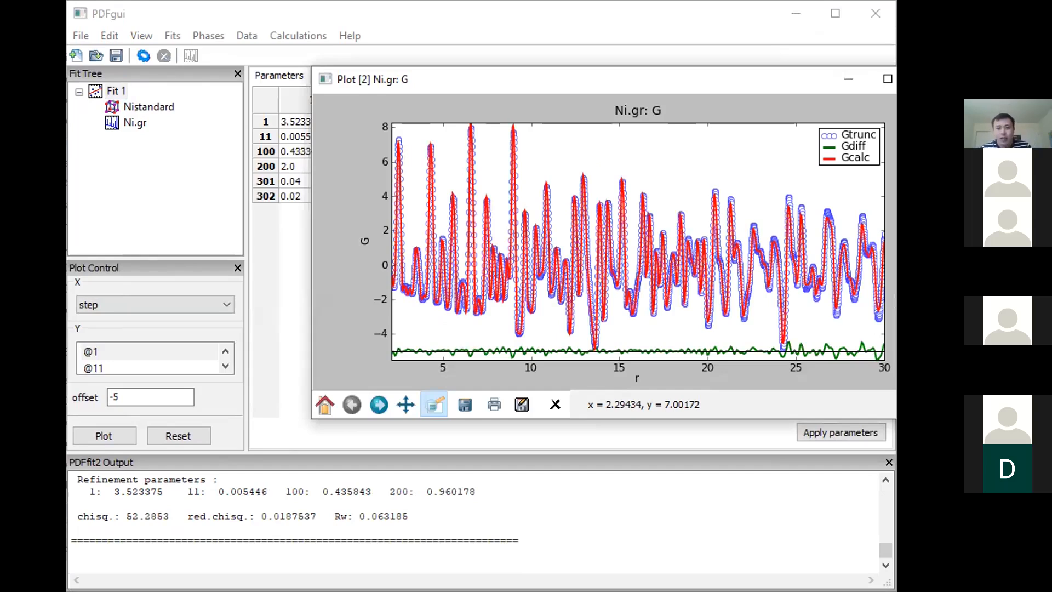
click(284, 288)
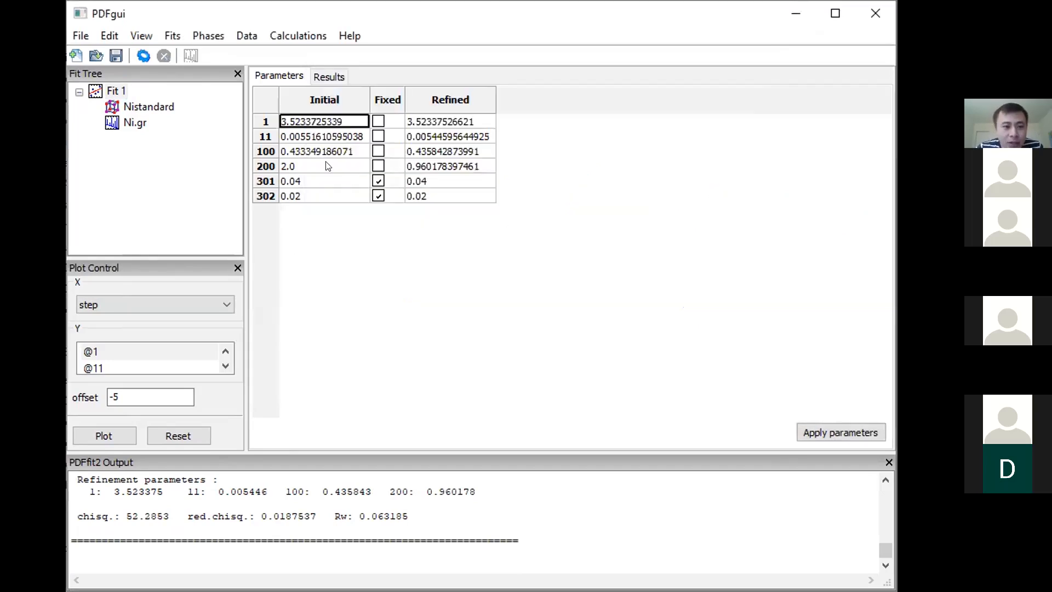
- Copy the refined values, including that of parameter 200, to the initial values of Fit 1
click(448, 100)
right_click(417, 161)
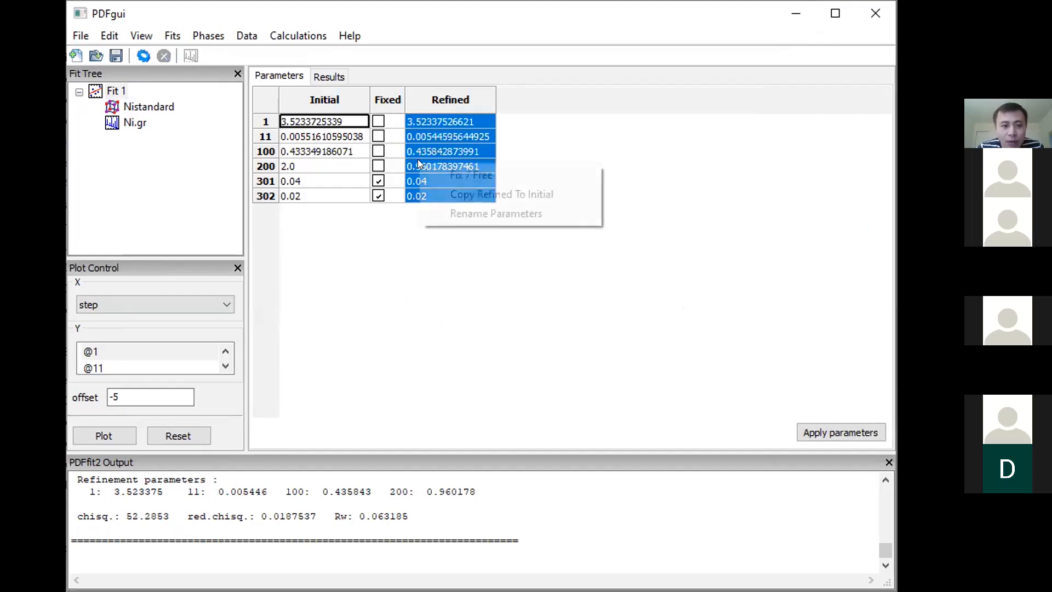
click(433, 195)
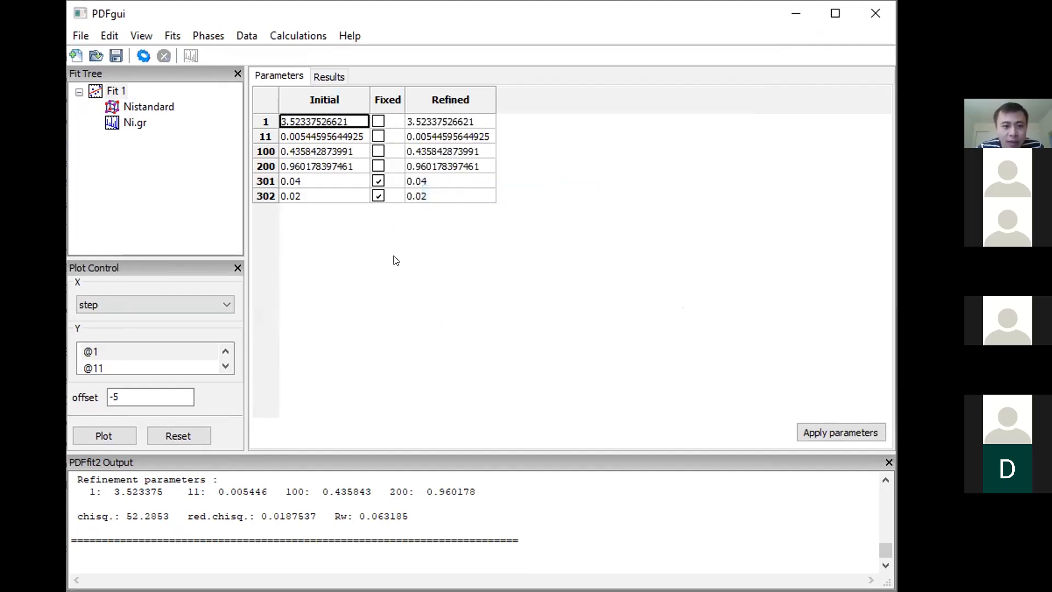
- Free parameters 301 and 302 so that every parameter of Fit 1 is refined, and run the refinement
key(alt+Tab)
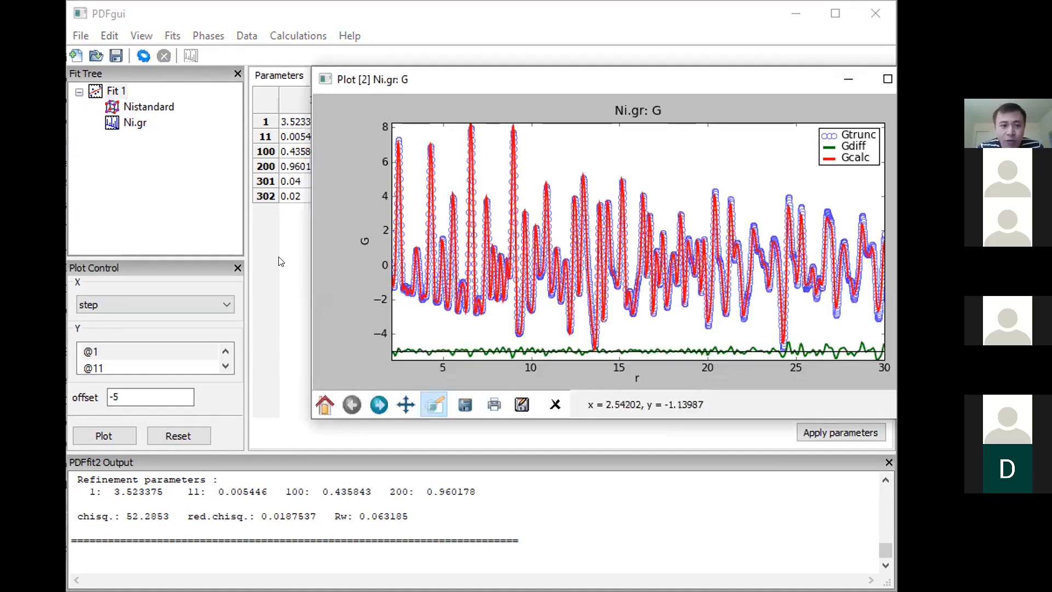
click(279, 258)
click(376, 178)
click(376, 195)
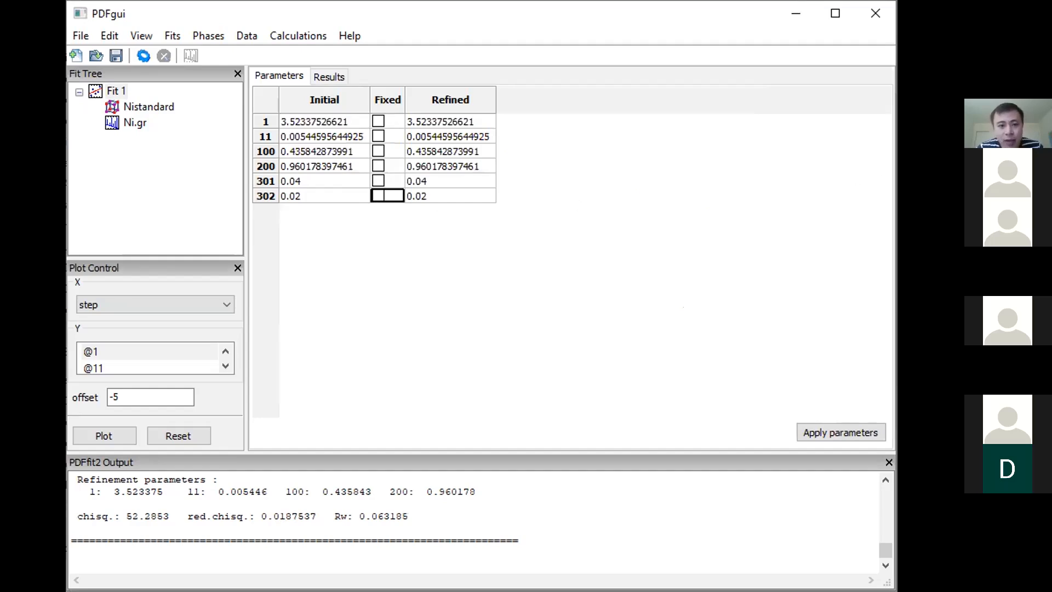
click(912, 204)
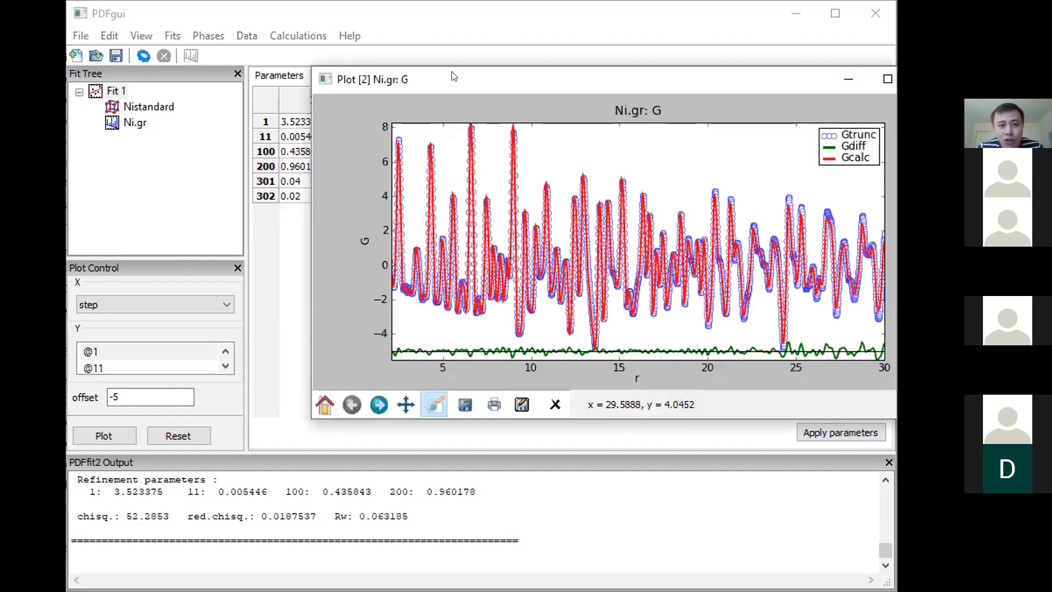
click(417, 18)
click(143, 56)
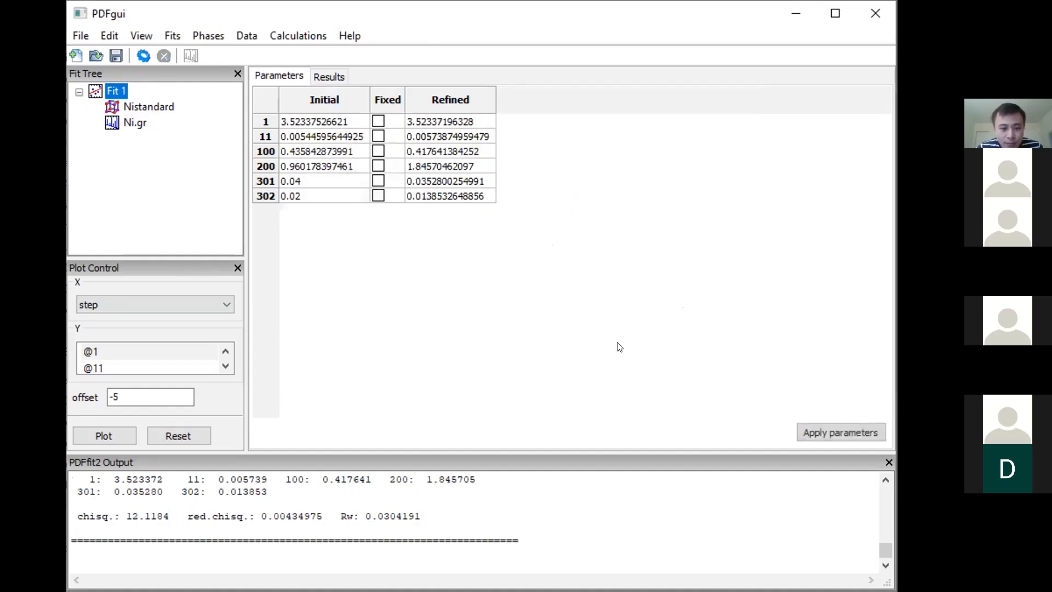
- Examine the final refinement output and the difference curve in the Ni.gr plot over the full r range
click(624, 515)
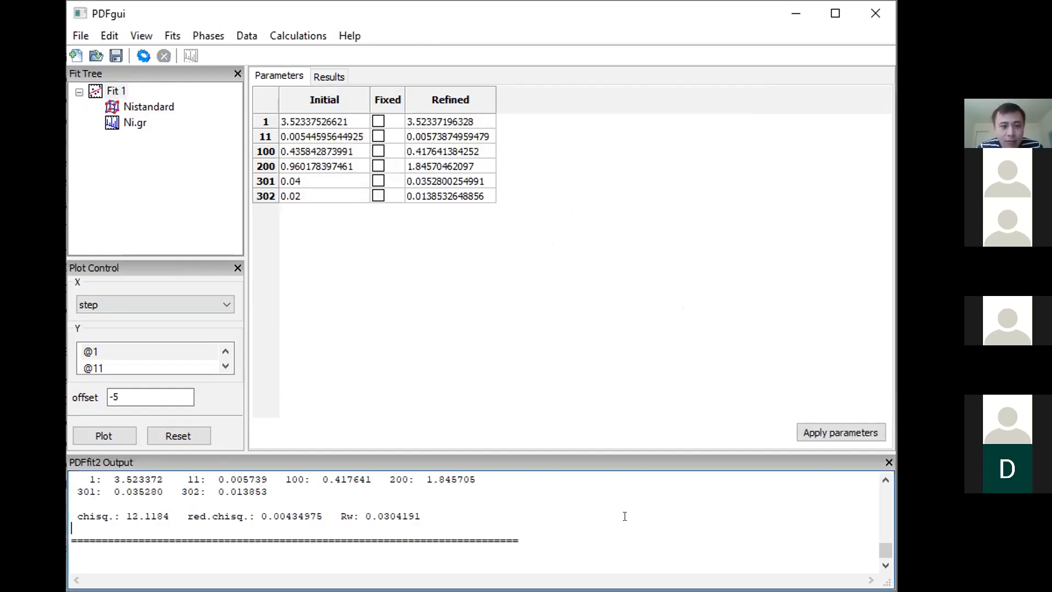
key(alt+Tab)
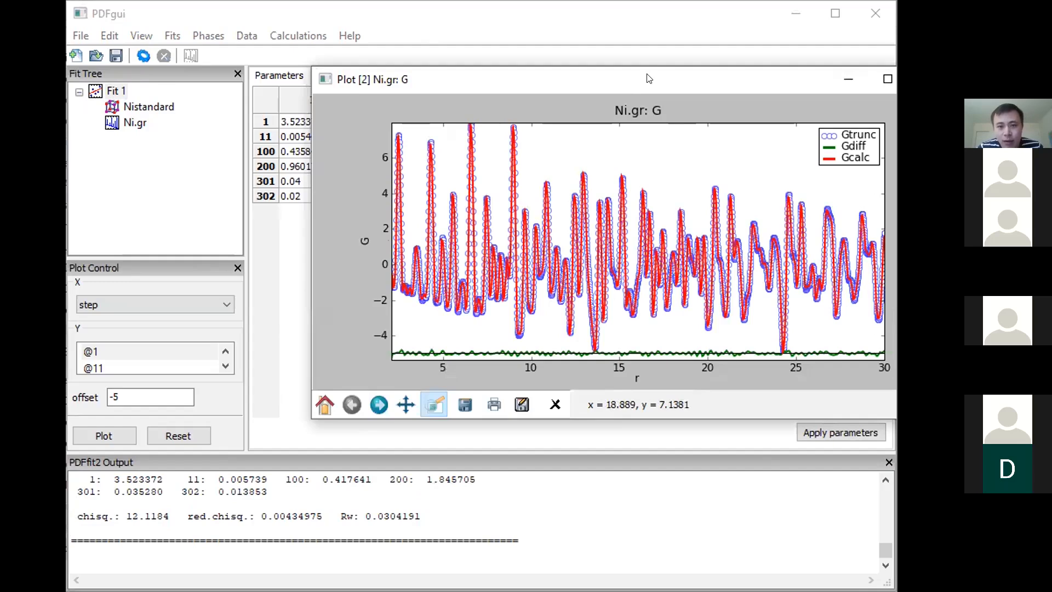
drag(649, 78, 571, 40)
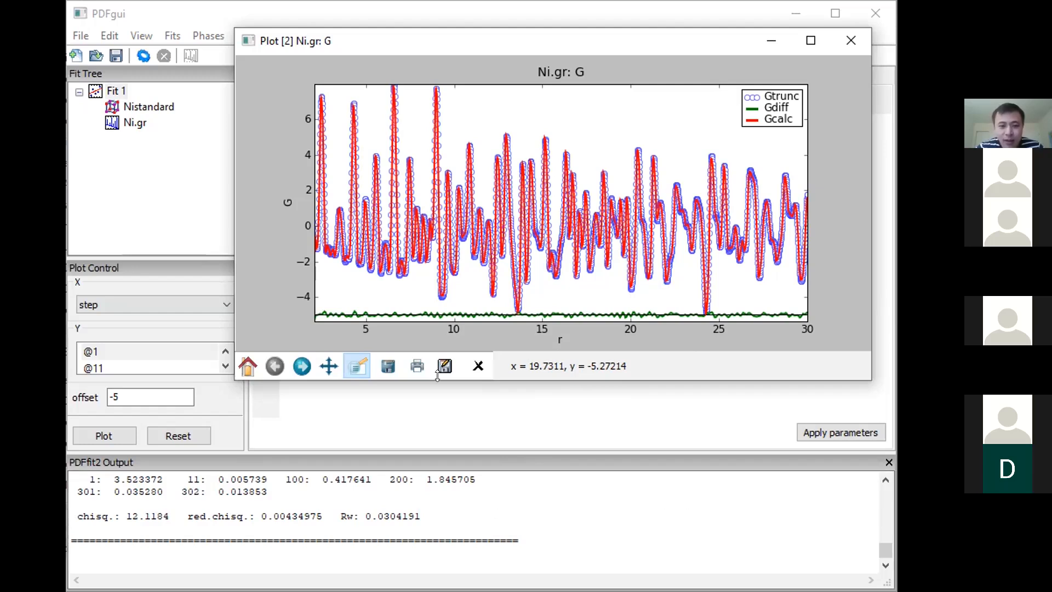
click(425, 411)
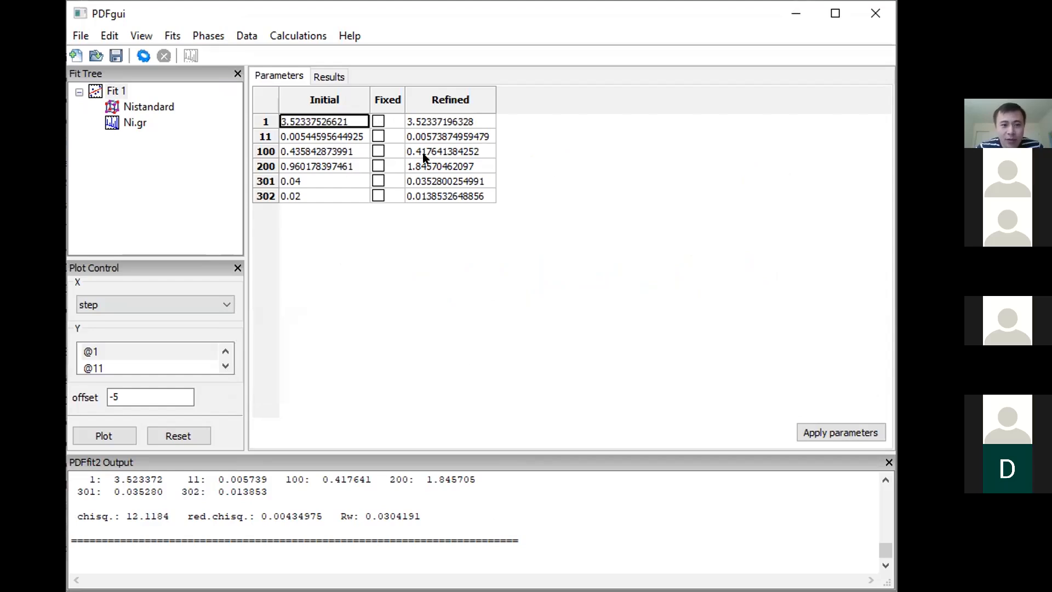
- Review the refined values of parameters 200, 301 and 302 in the Fit 1 parameter table
click(450, 170)
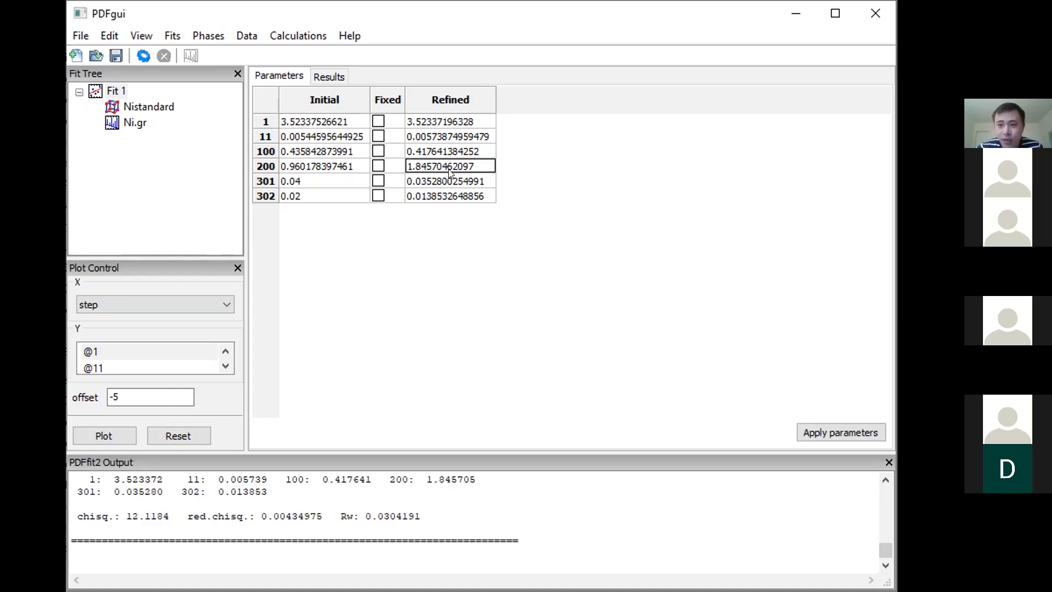
drag(437, 187, 431, 193)
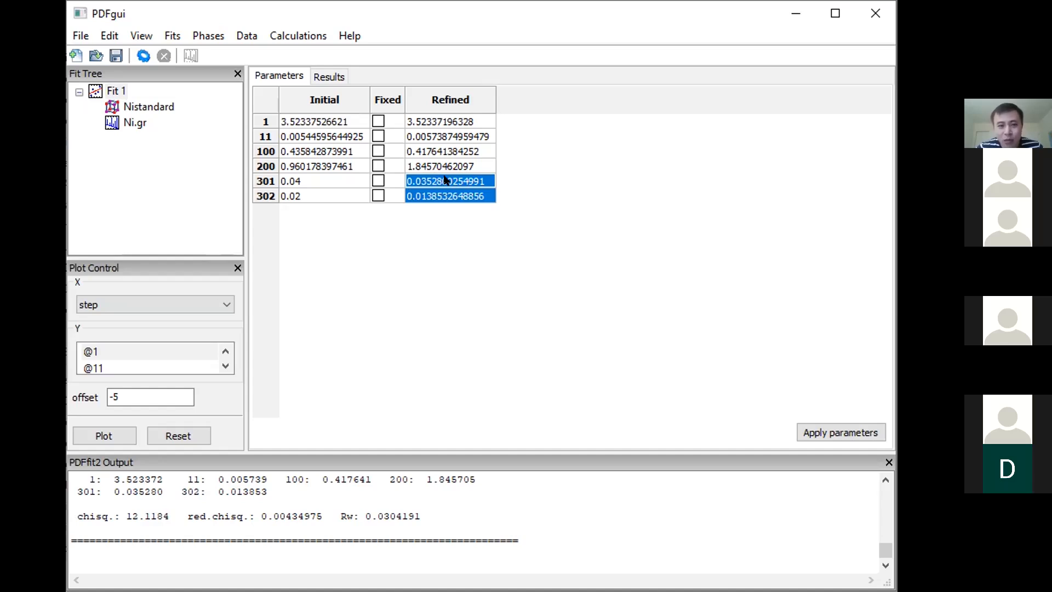
click(445, 180)
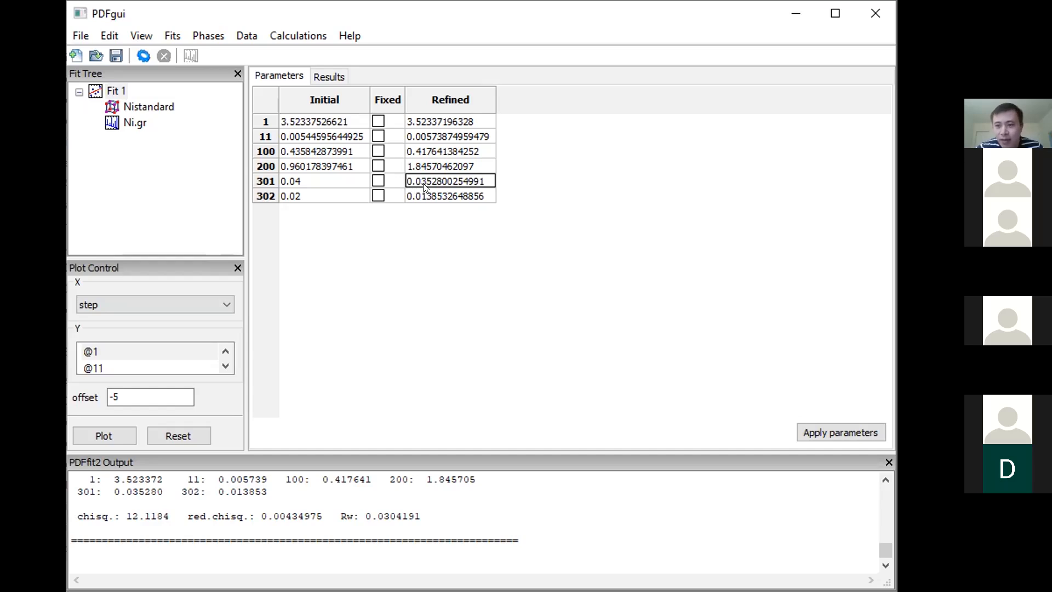
click(422, 198)
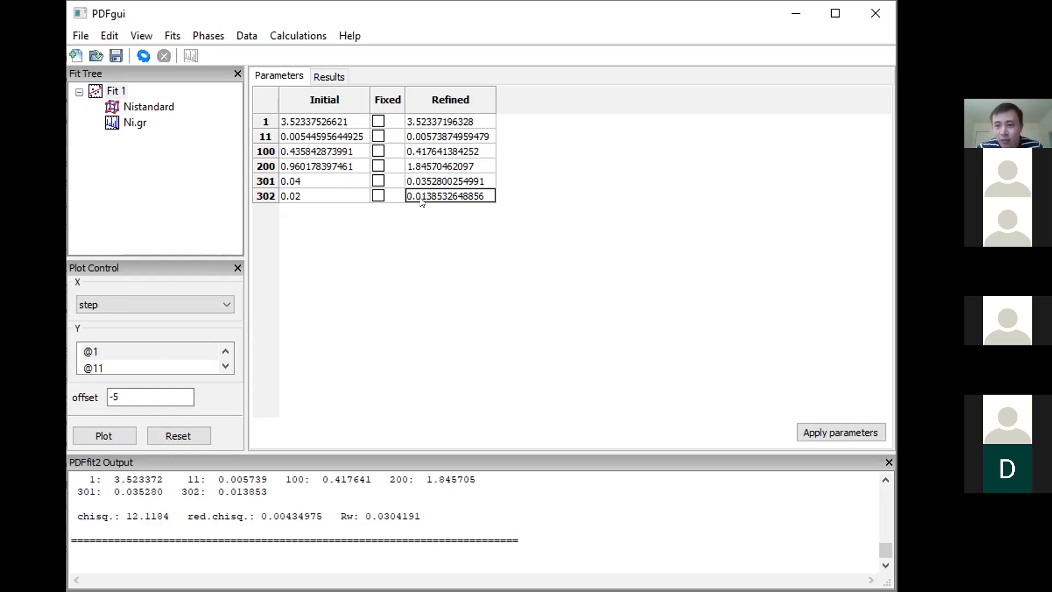
click(425, 185)
click(425, 192)
click(432, 185)
click(432, 192)
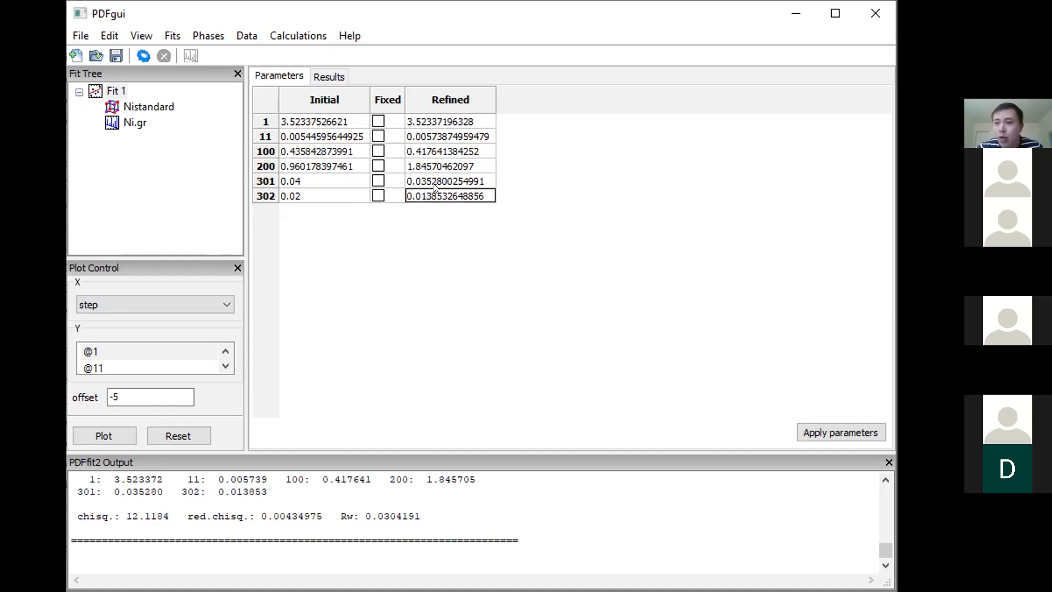
click(434, 184)
click(435, 191)
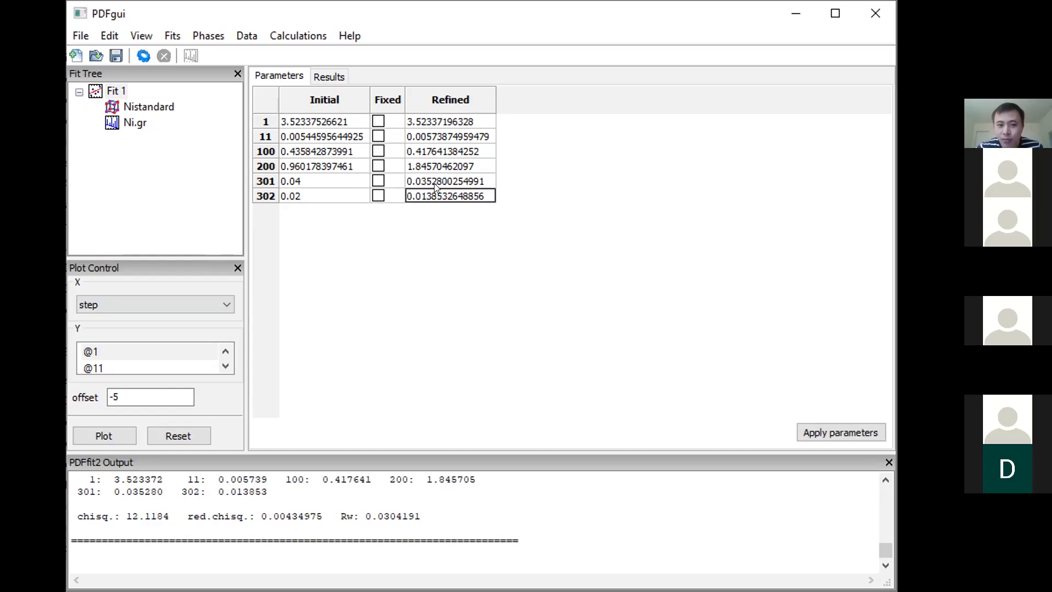
click(434, 183)
click(436, 197)
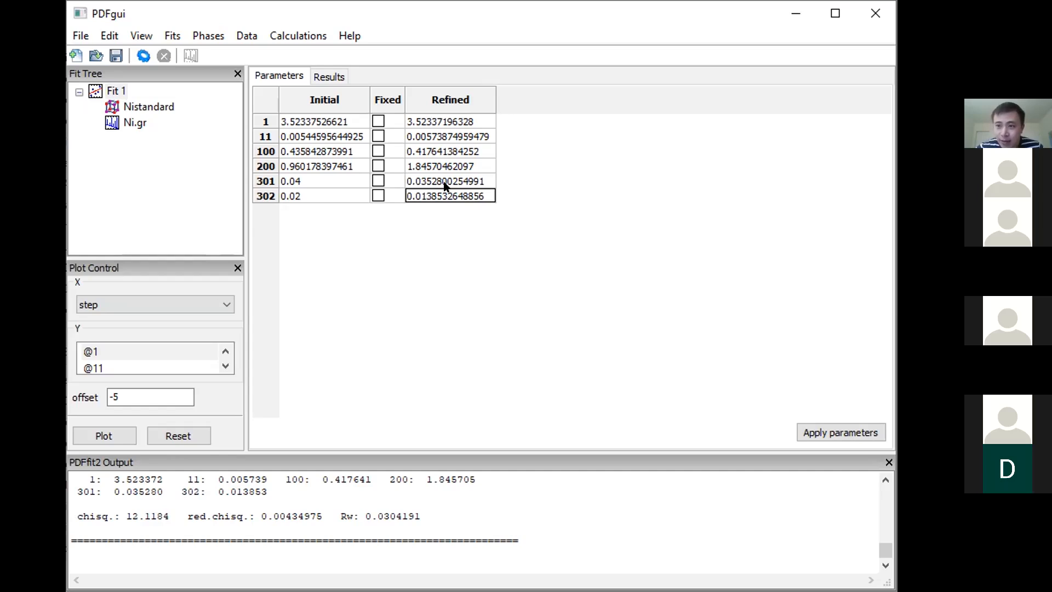
click(445, 184)
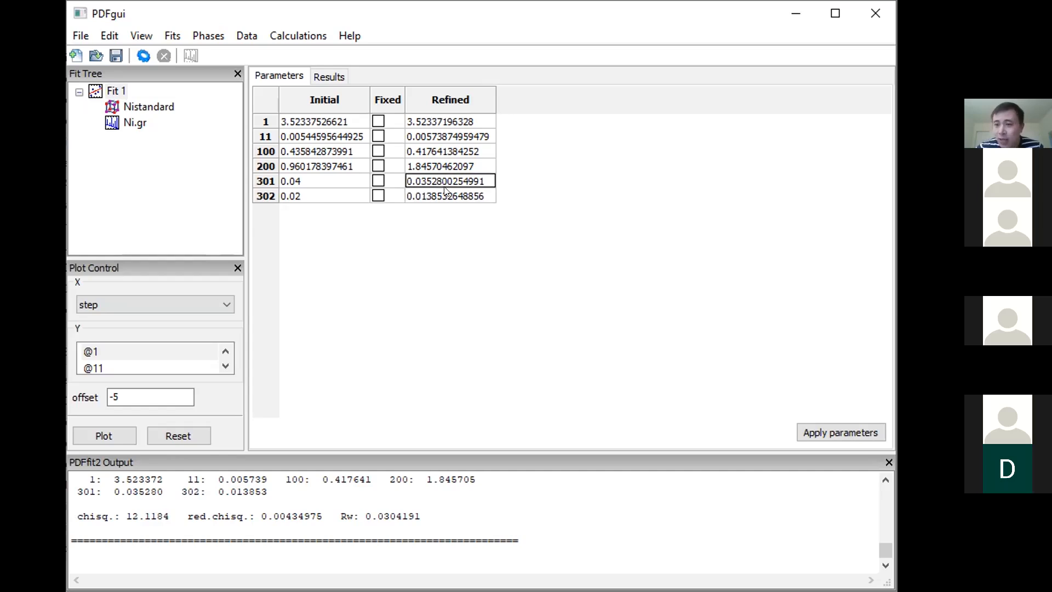